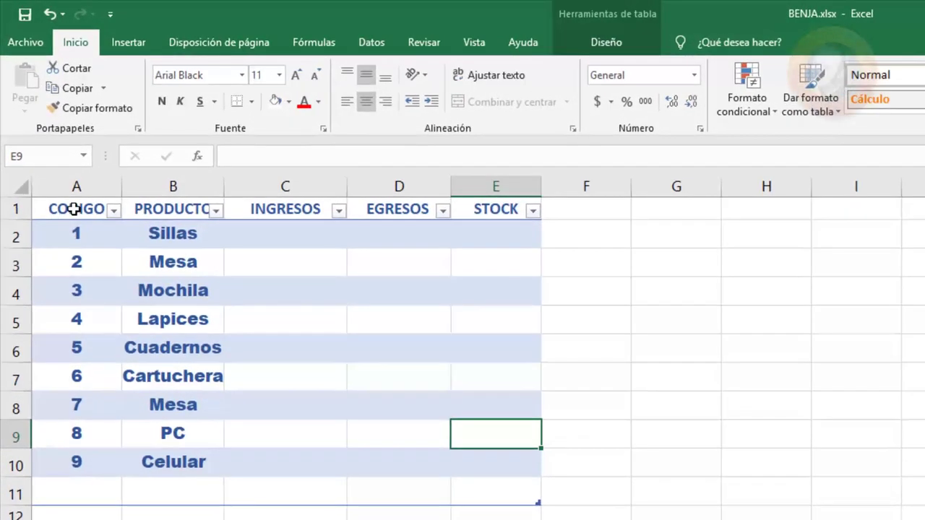
left_click_drag(74, 209, 456, 470)
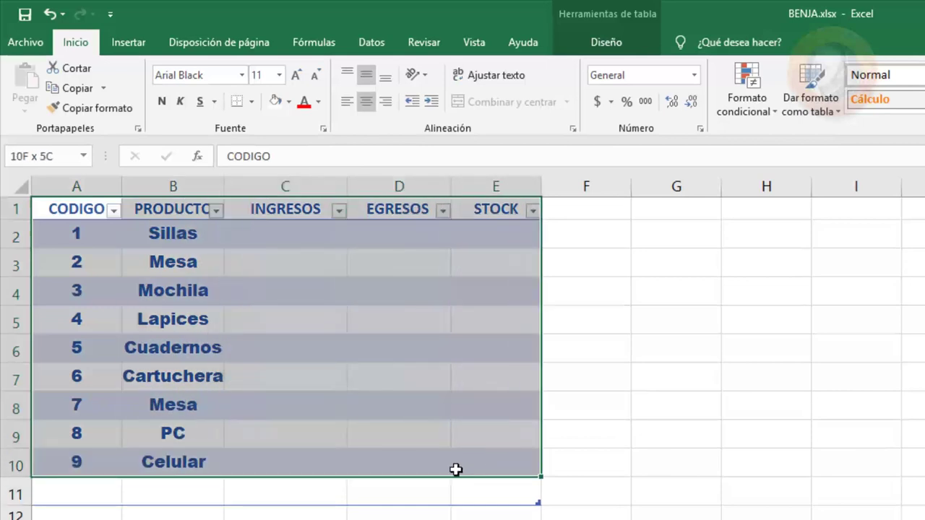
left_click(239, 260)
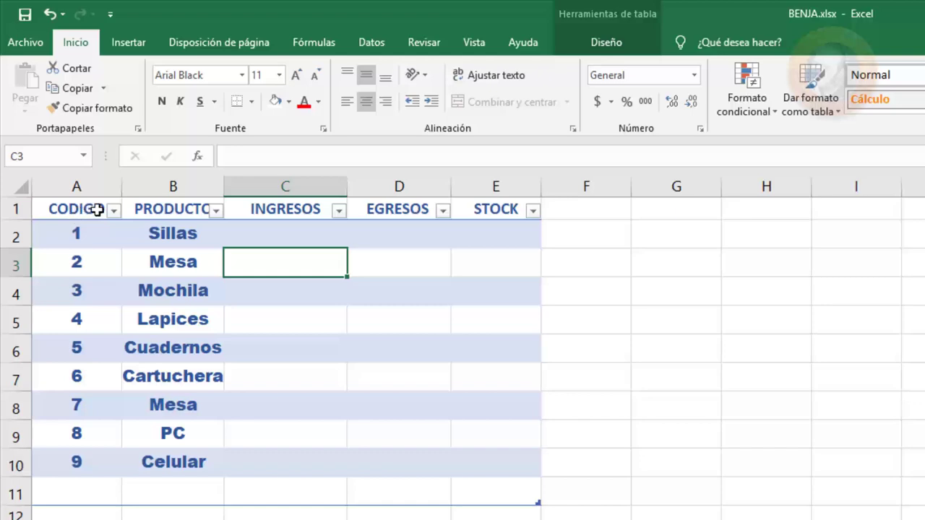
left_click_drag(96, 210, 493, 511)
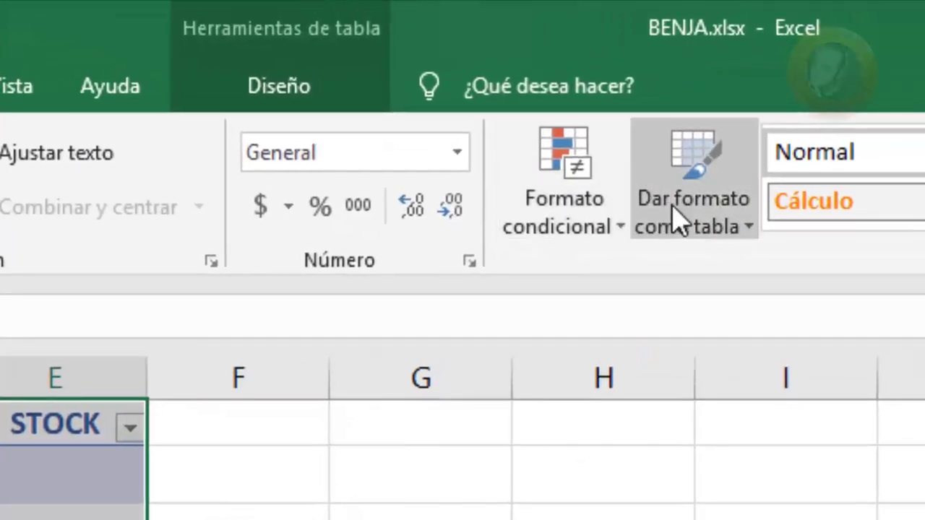
left_click(676, 217)
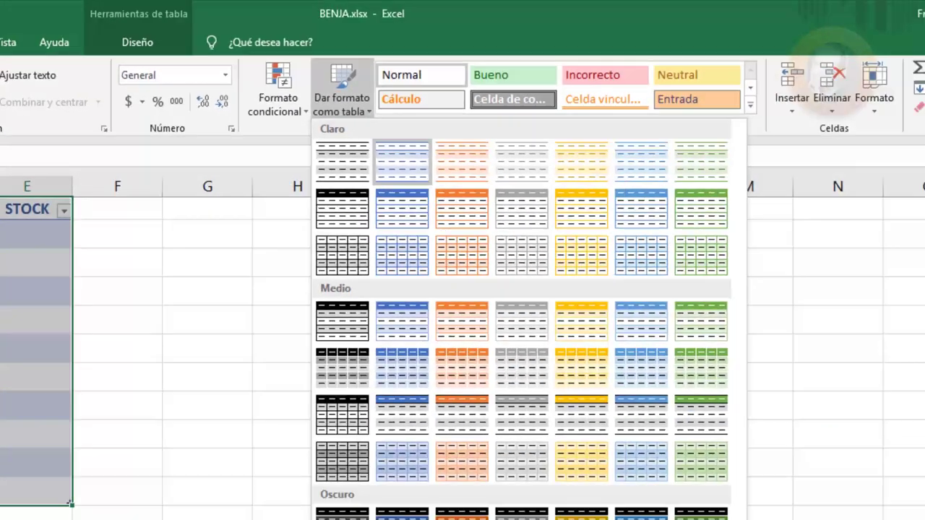
key("Escape")
left_click(244, 290)
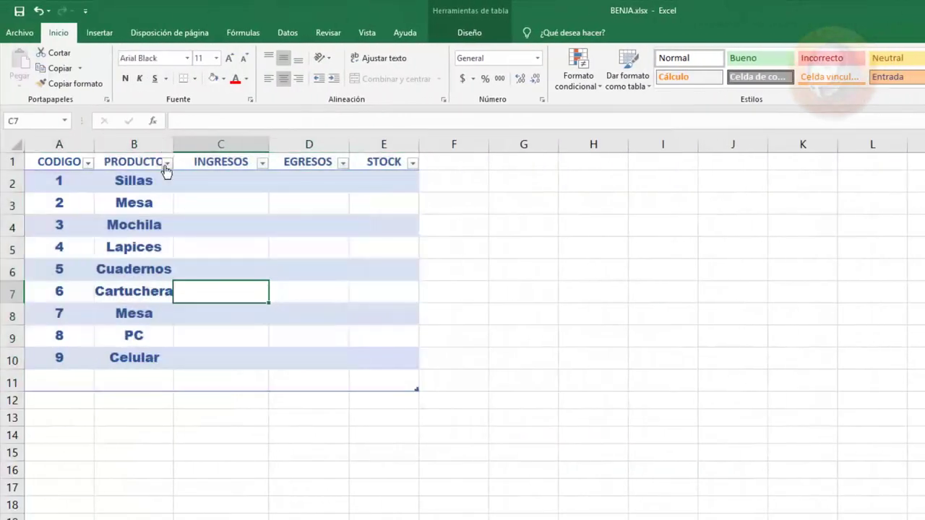
Apply the Arial Black font to the whole product table A1:E11.
left_click_drag(43, 165, 397, 390)
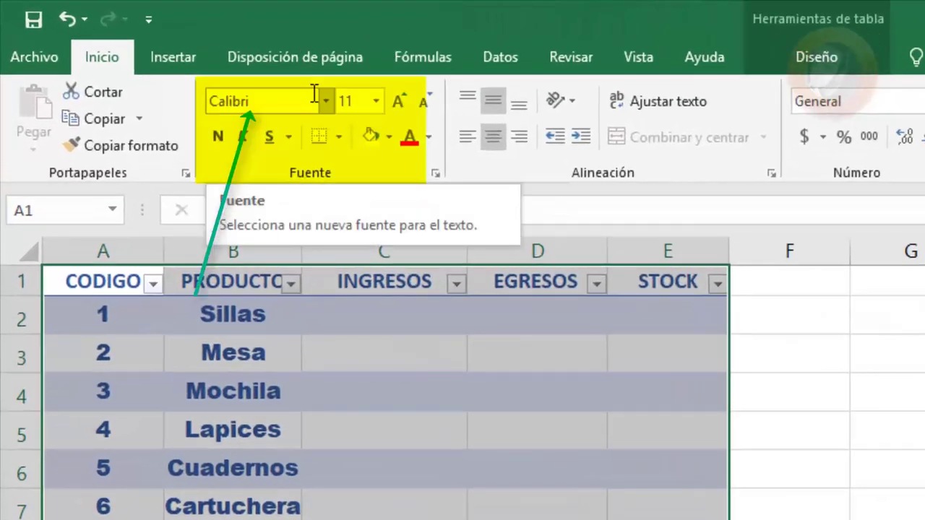
left_click(217, 66)
type("Arial")
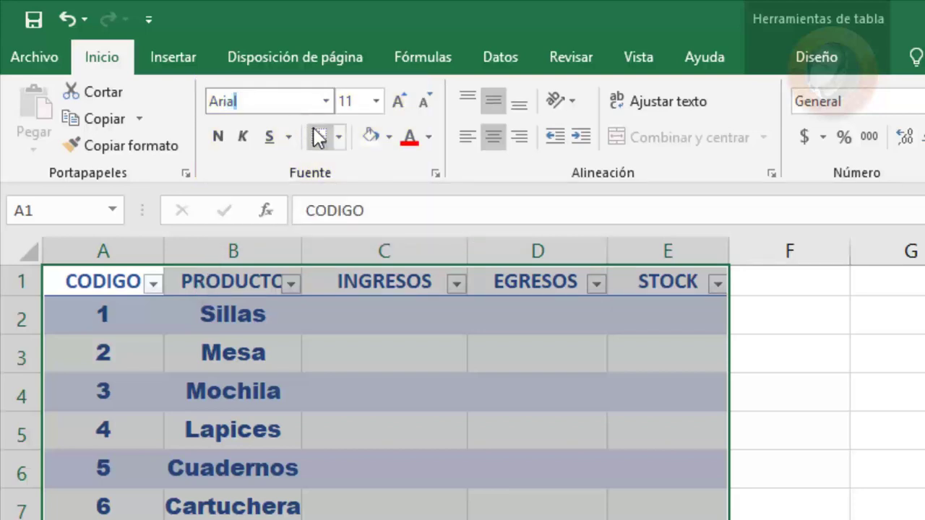
type(" Black")
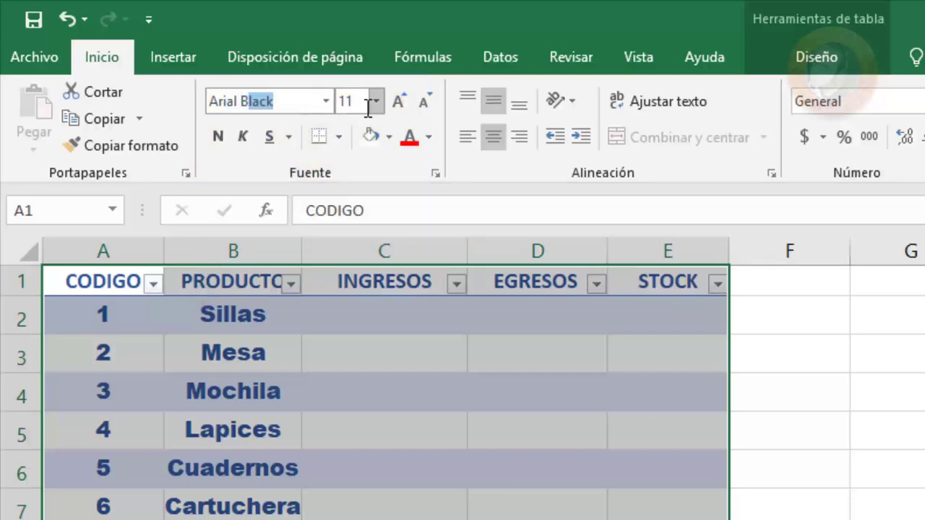
key("Return")
left_click(470, 451)
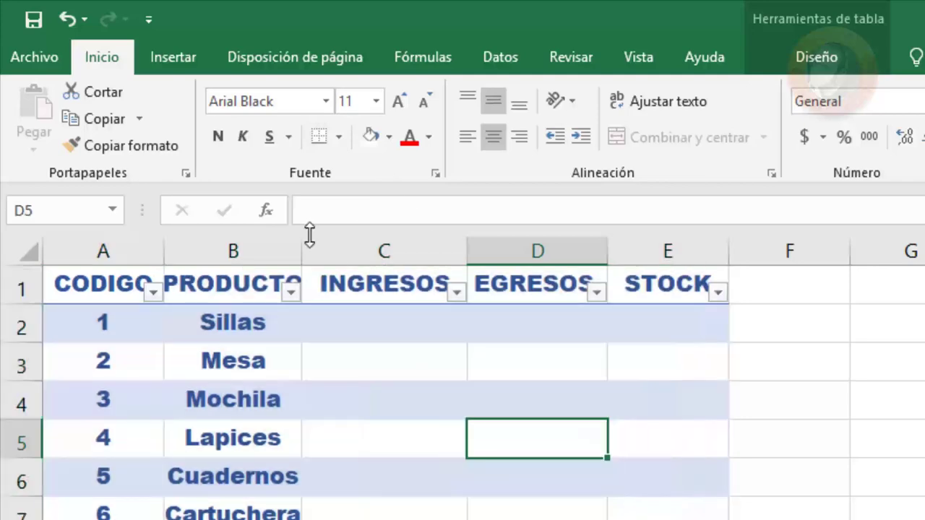
Widen columns B, A and D so product names, CODIGO and EGRESOS fit.
left_click(312, 250)
left_click_drag(303, 251, 323, 251)
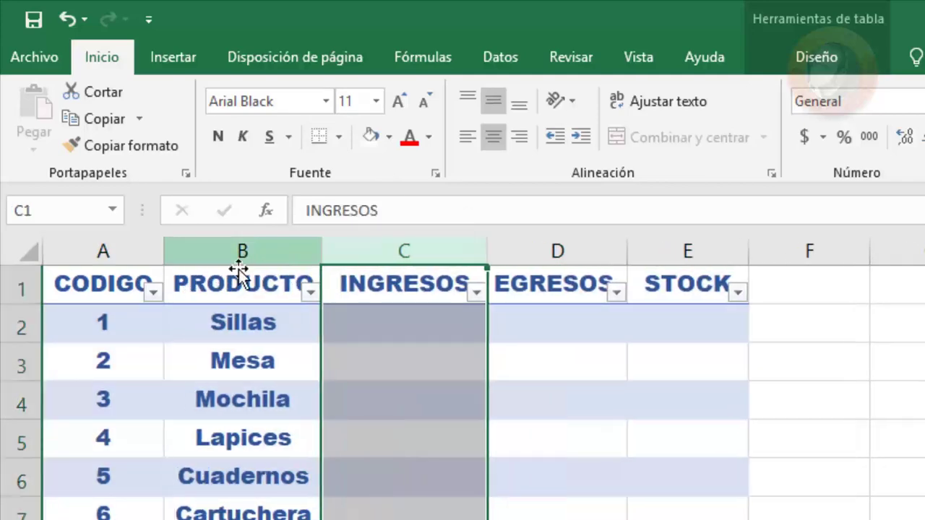
left_click_drag(167, 245, 184, 246)
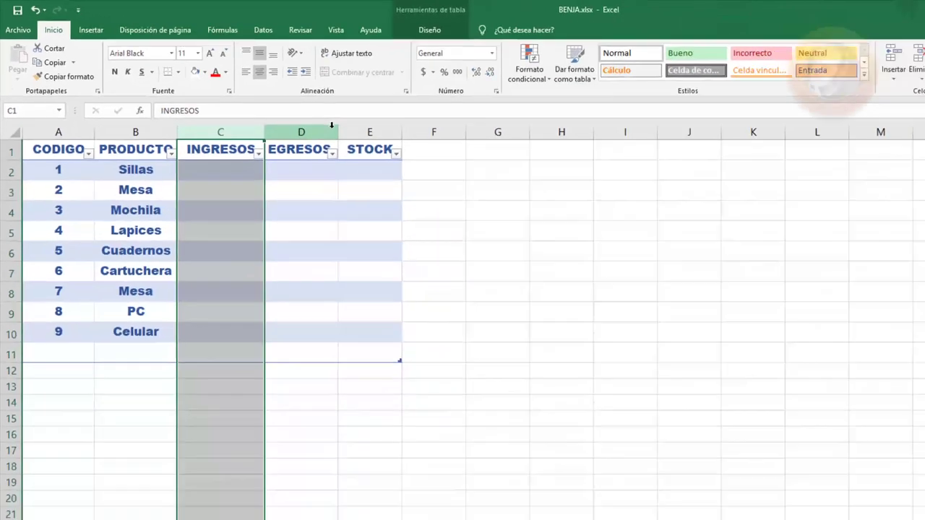
left_click_drag(266, 104, 274, 103)
left_click(253, 181)
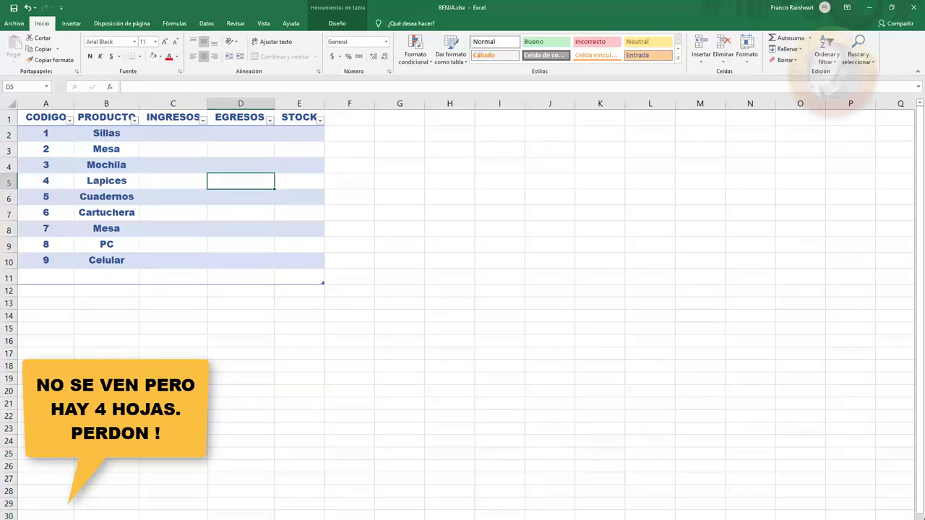
Move through the worksheets to the sheet holding the CODIGOS table.
key("ctrl+Page_Down")
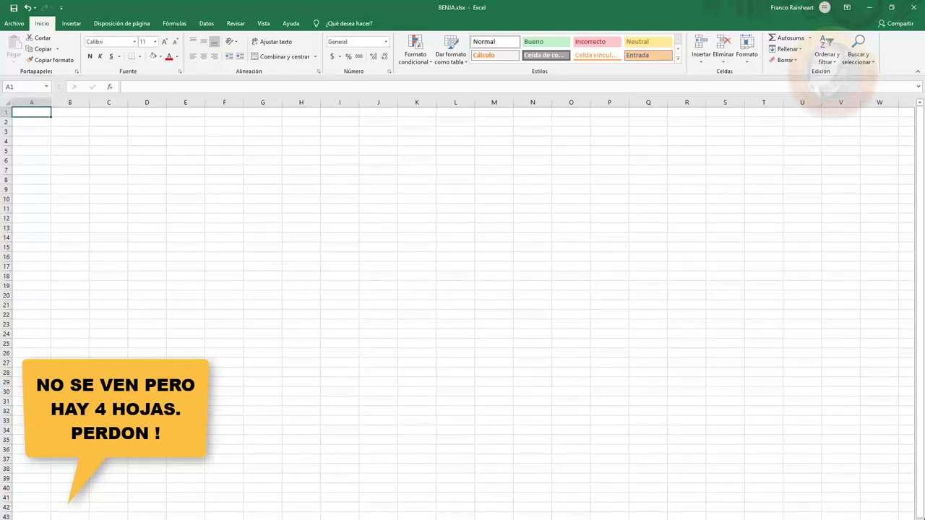
right_click(120, 518)
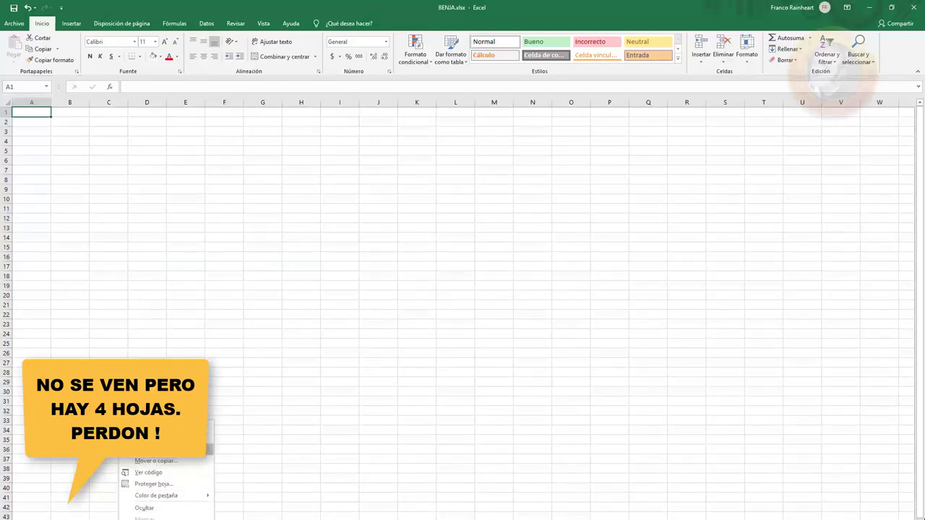
key("ctrl+Page_Up")
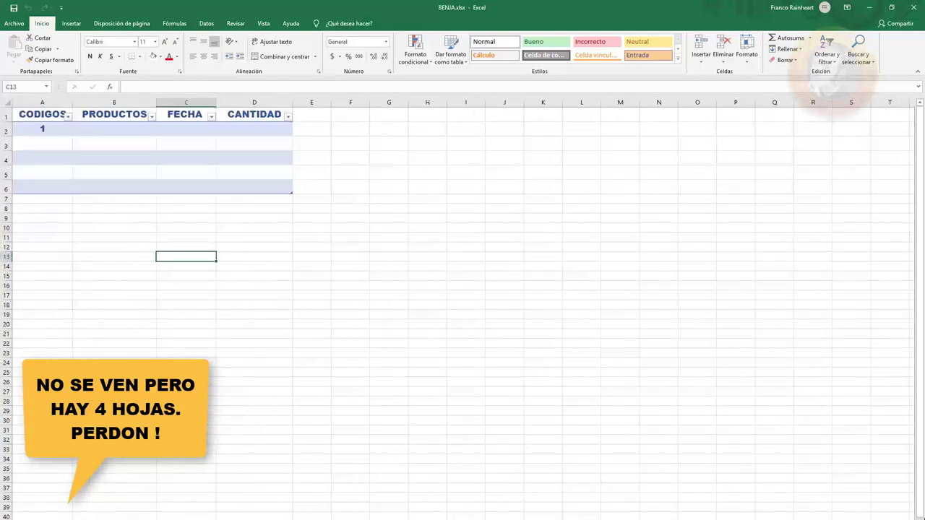
left_click(114, 517)
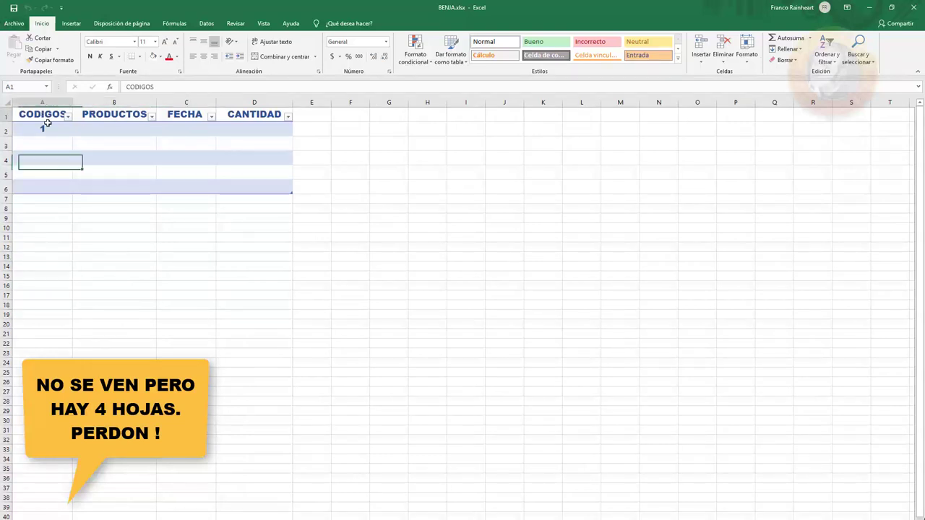
Make column A slightly wider and select the CODIGOS header cell.
left_click_drag(45, 116, 217, 186)
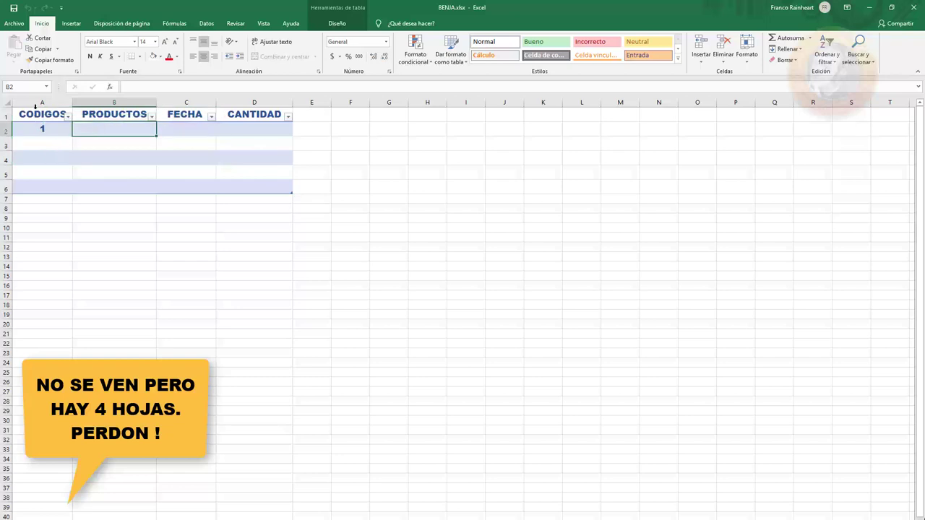
mouse_move(42, 102)
left_mouse_down()
mouse_move(114, 102)
mouse_move(78, 102)
mouse_move(238, 182)
left_mouse_up()
left_click(66, 138)
left_click(53, 119)
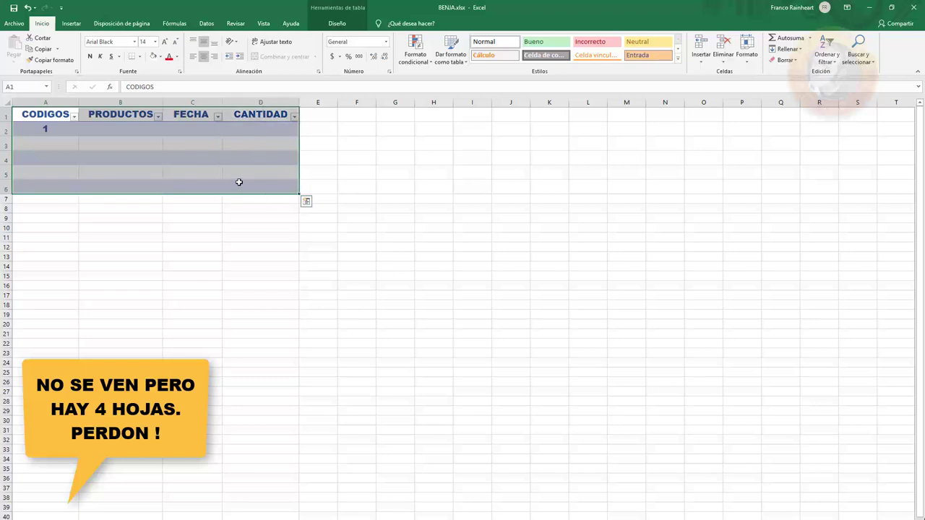
Widen column B to fit PRODUCTOS and column D to fit CANTIDAD.
left_click(83, 145)
left_click(44, 120)
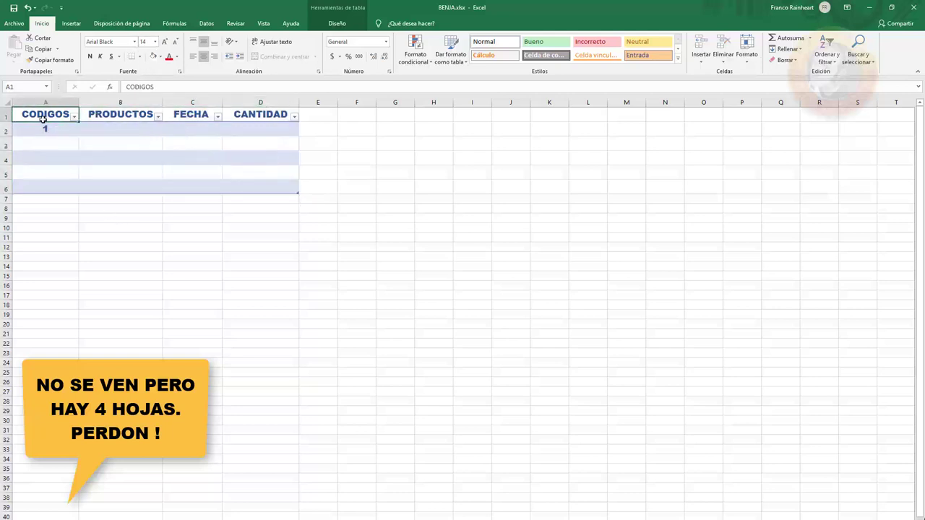
left_click_drag(44, 120, 223, 188)
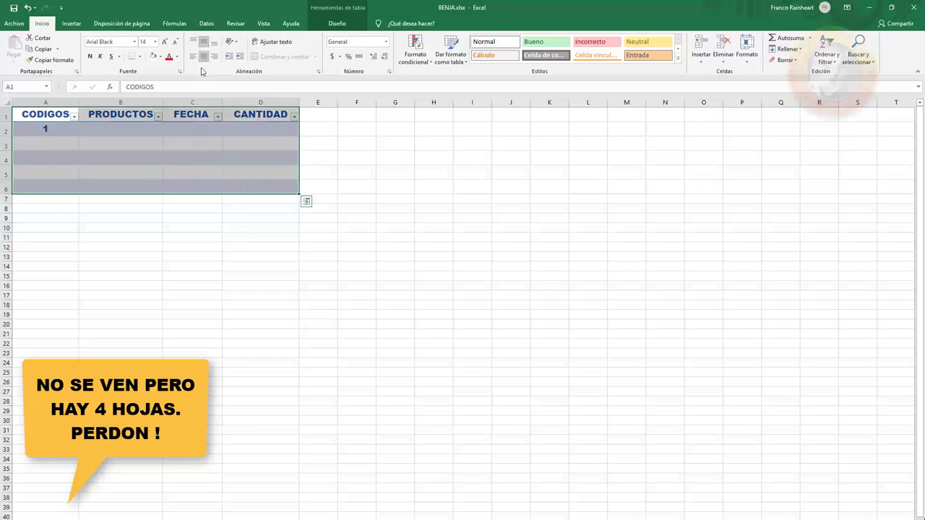
left_click(171, 159)
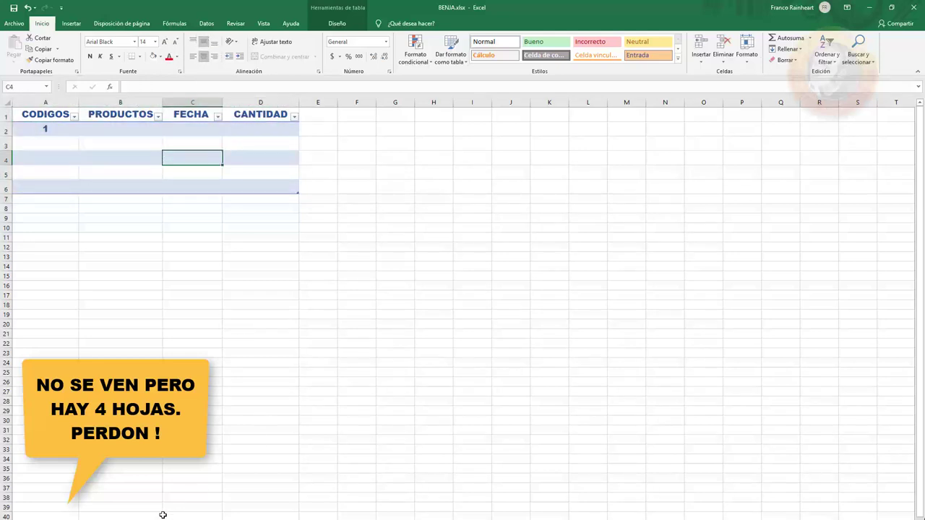
left_click(45, 118)
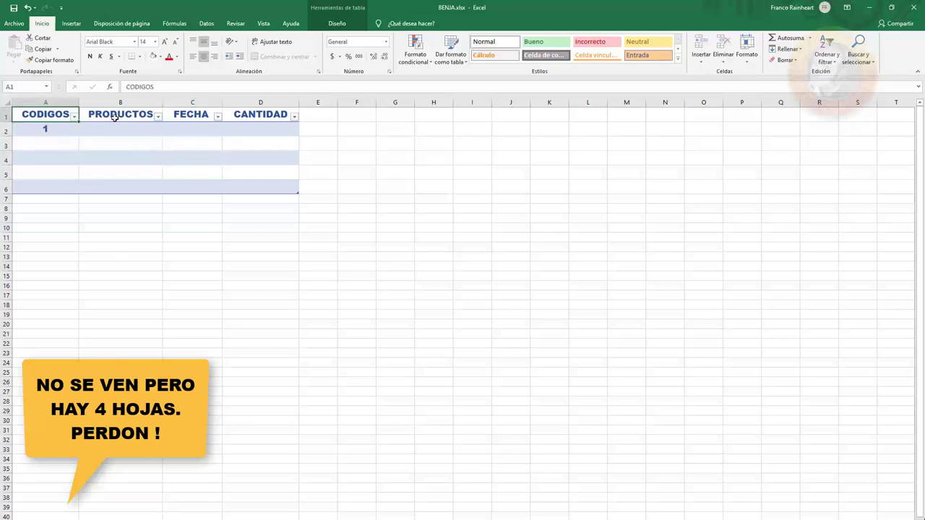
left_click(116, 117)
left_click(184, 117)
left_click(259, 116)
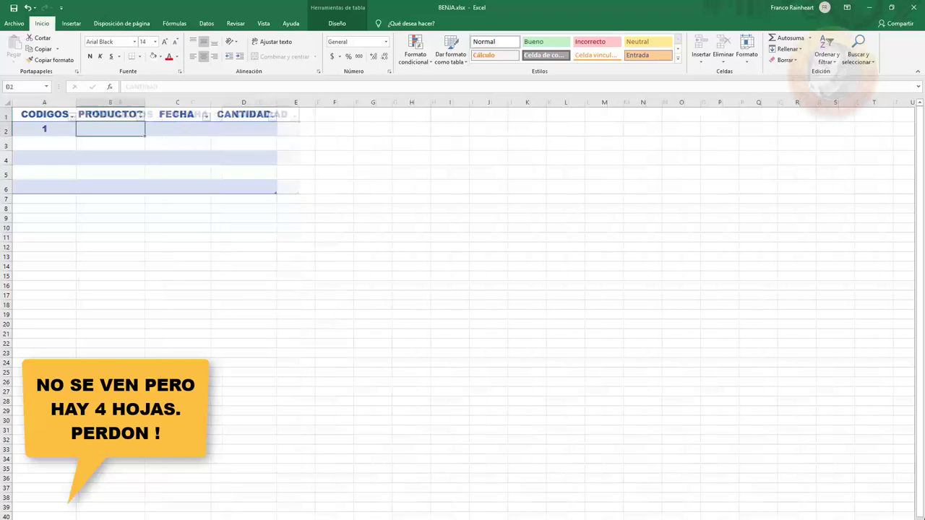
double_click(145, 102)
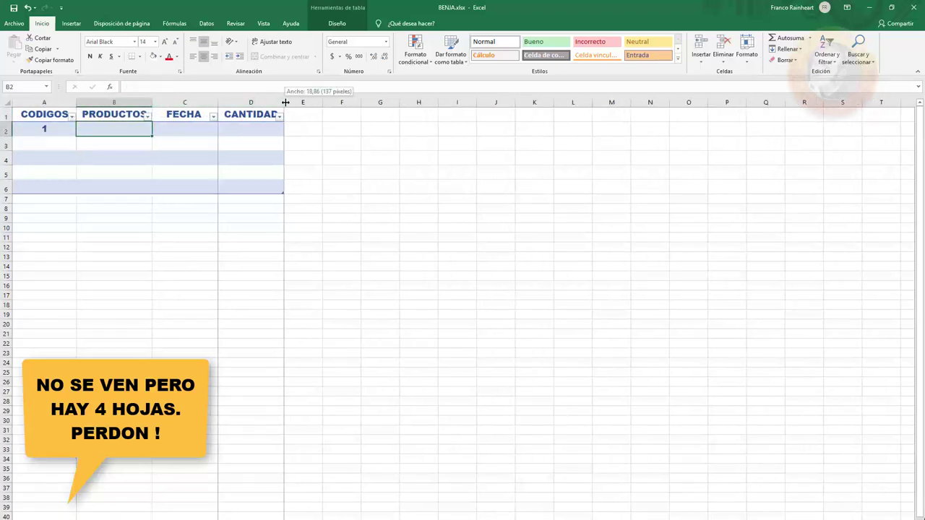
left_click_drag(284, 103, 289, 106)
Enter code 1 in A2, glance at the stock sheet, and move down CODIGOS.
left_click(44, 130)
type("1")
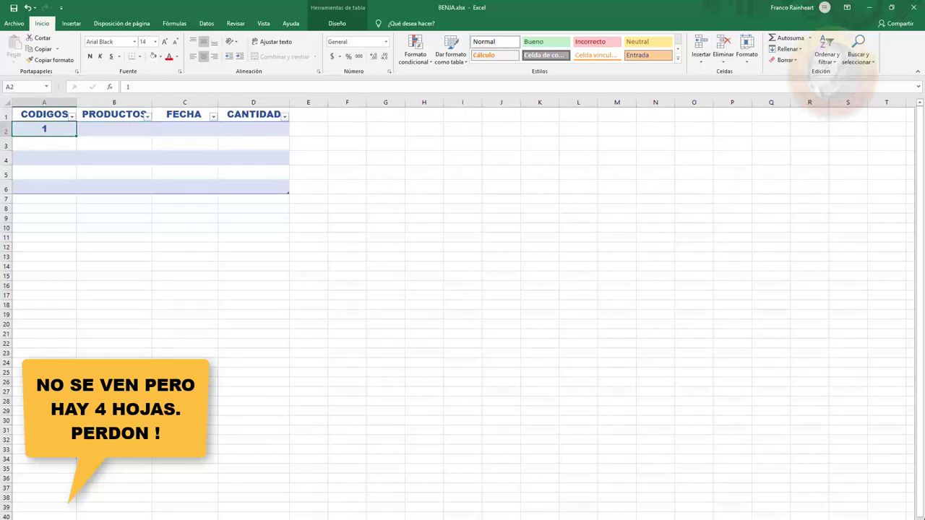
key("ctrl+Page_Down")
key("ctrl+Page_Up")
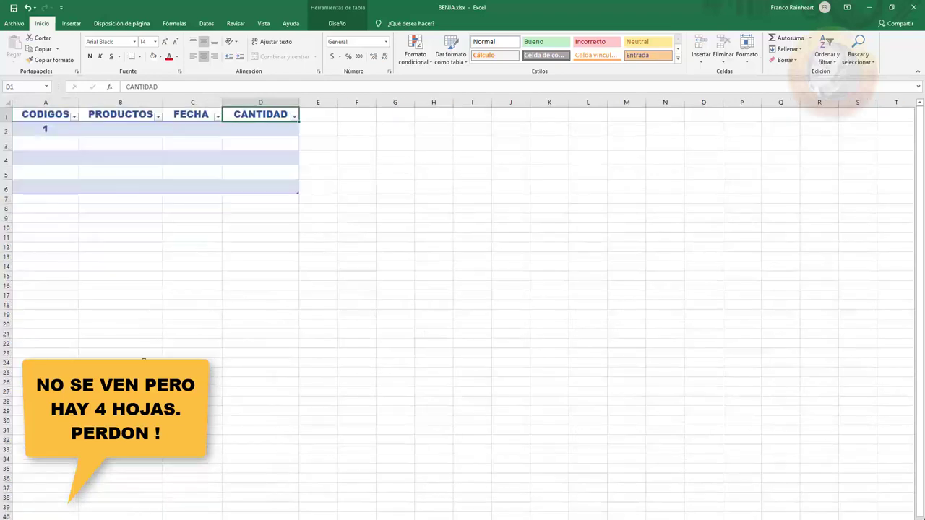
left_click(45, 128)
key("Down")
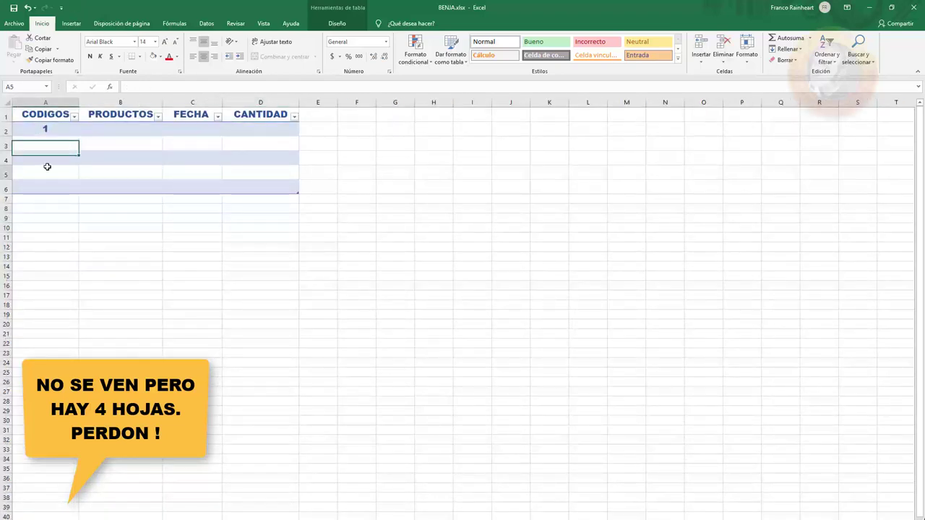
key("Down")
key("Down")
Review the inventory's codes and product names, selecting the CODIGO values 1 through 9.
left_click(56, 146)
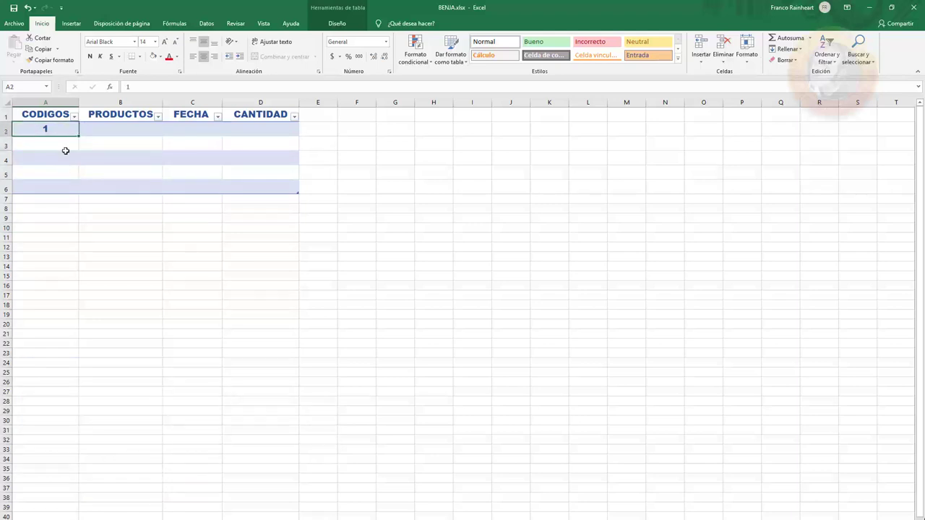
left_click(68, 173)
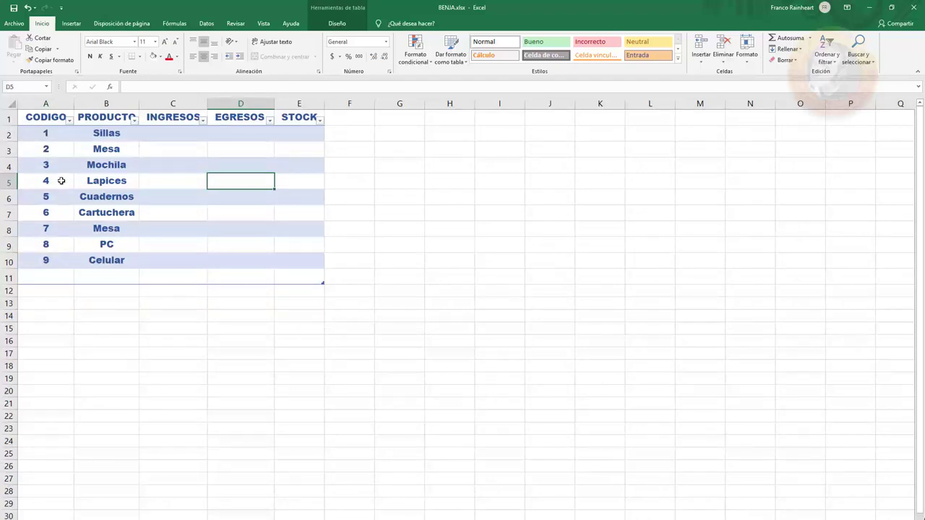
left_click(47, 132)
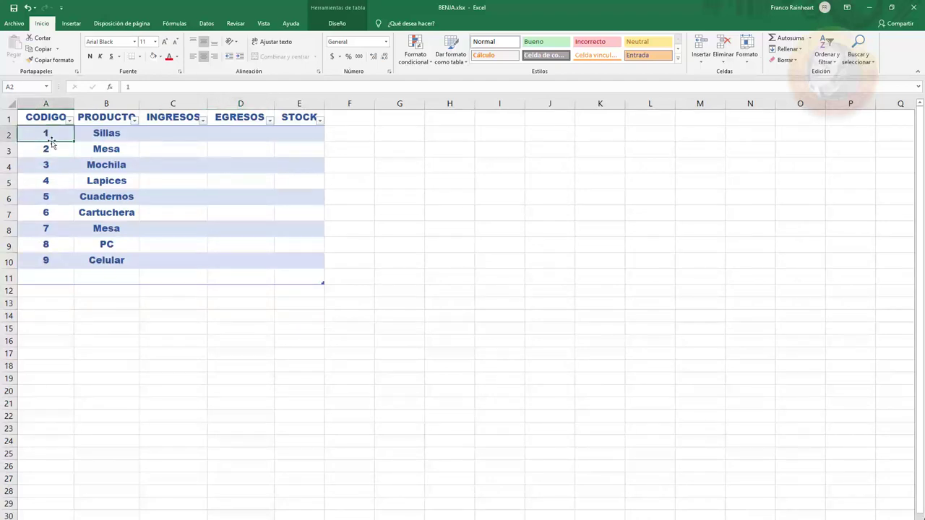
left_click(101, 133)
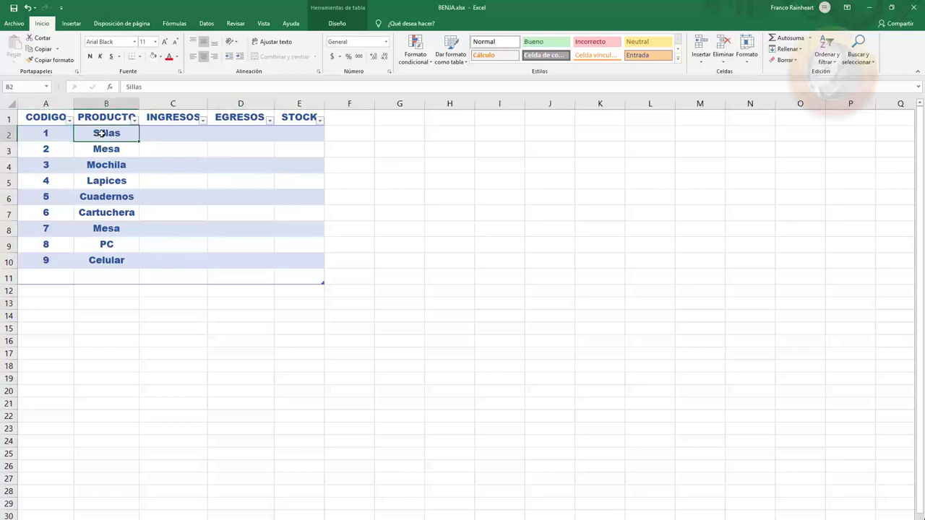
left_click(58, 135)
left_click(107, 133)
left_click(49, 132)
left_click(89, 134)
left_click_drag(53, 133, 53, 259)
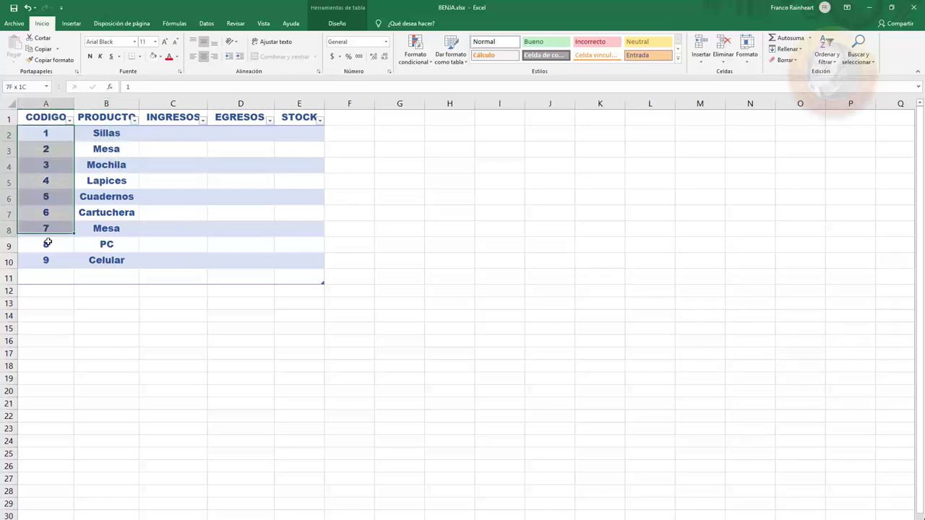
left_click_drag(58, 134, 54, 259)
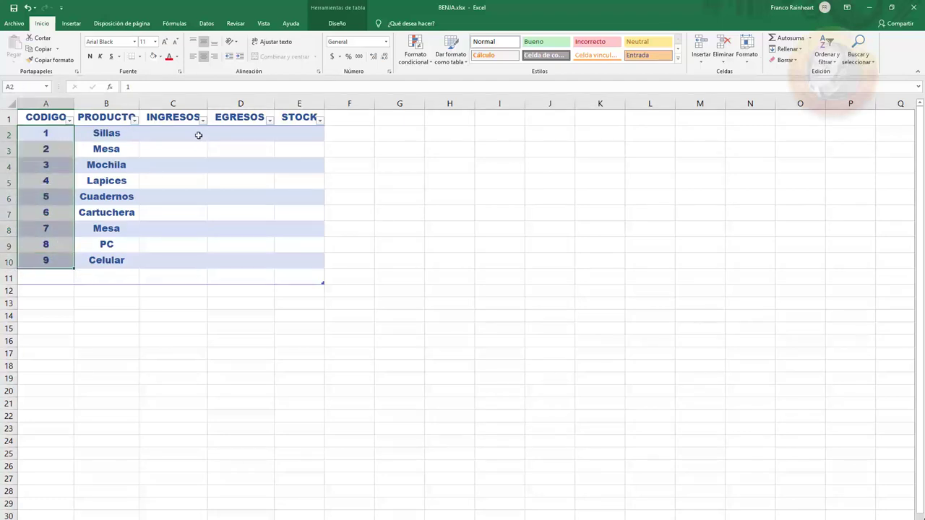
Enter code 1 in A2 and check the first row's PRODUCTOS, FECHA and CANTIDAD cells.
left_click(46, 127)
type("1")
left_click(109, 129)
left_click(186, 131)
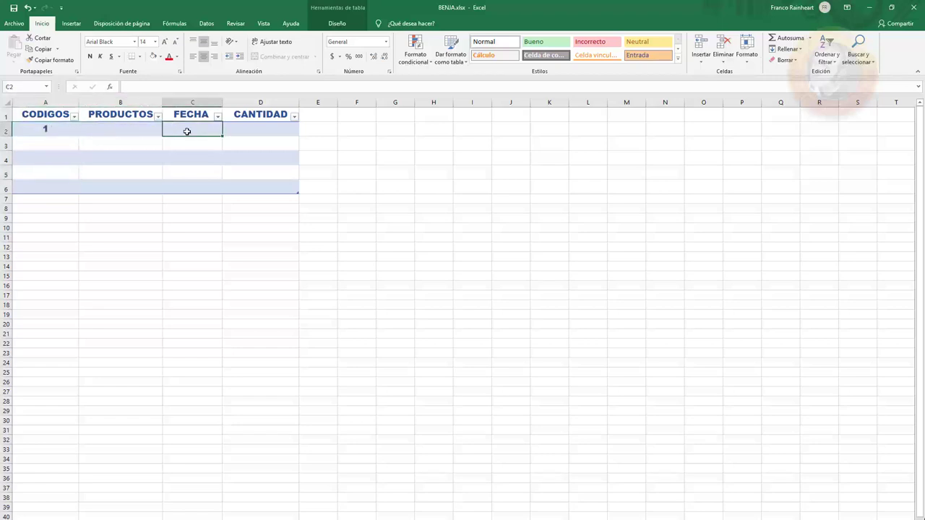
left_click(274, 132)
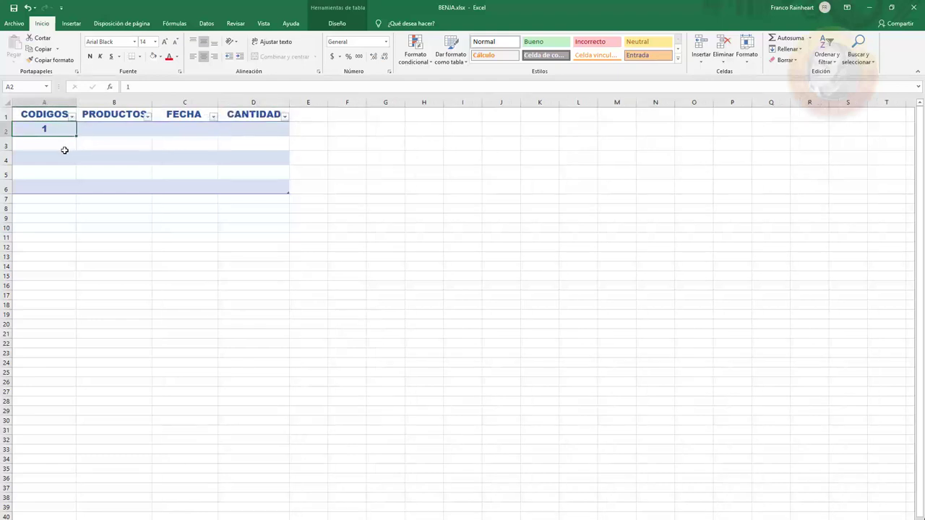
left_click(59, 130)
left_click(117, 136)
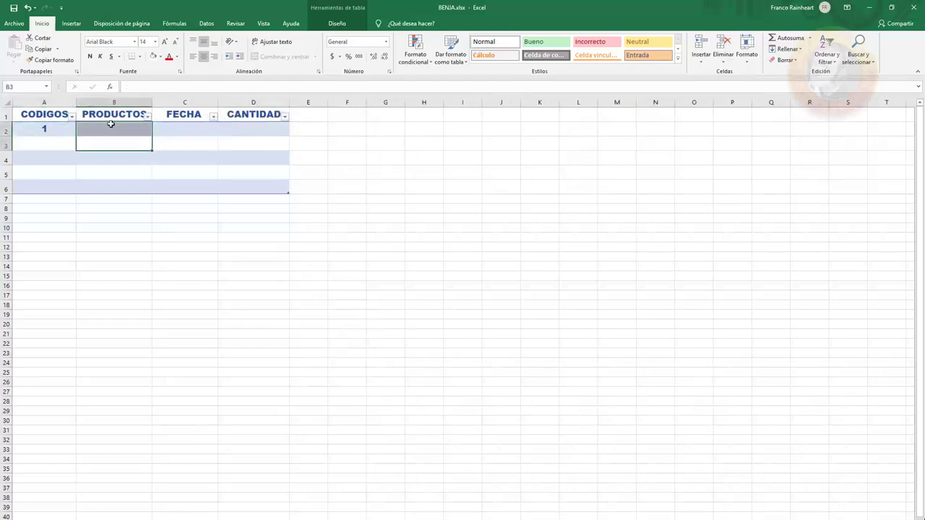
left_click(191, 129)
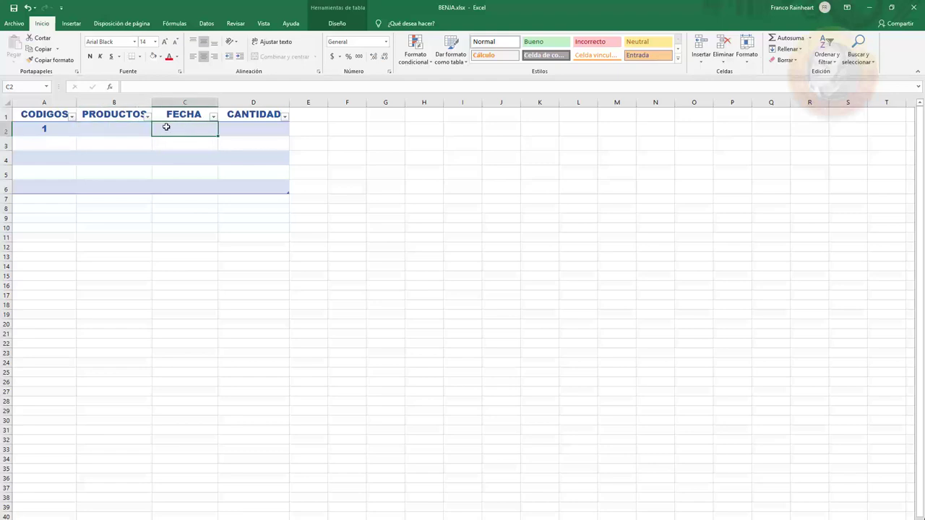
left_click(253, 129)
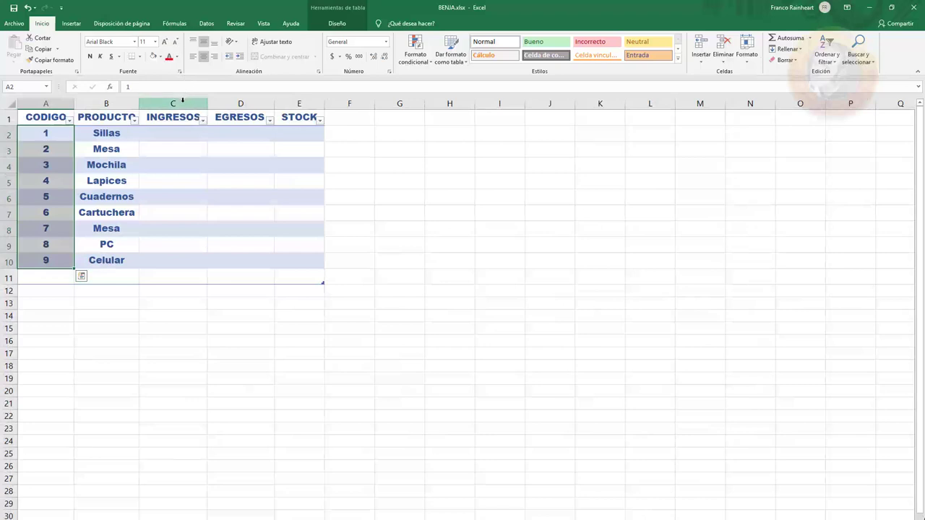
Inspect the first product's INGRESOS, EGRESOS and STOCK cells on the inventory sheet.
left_click(175, 134)
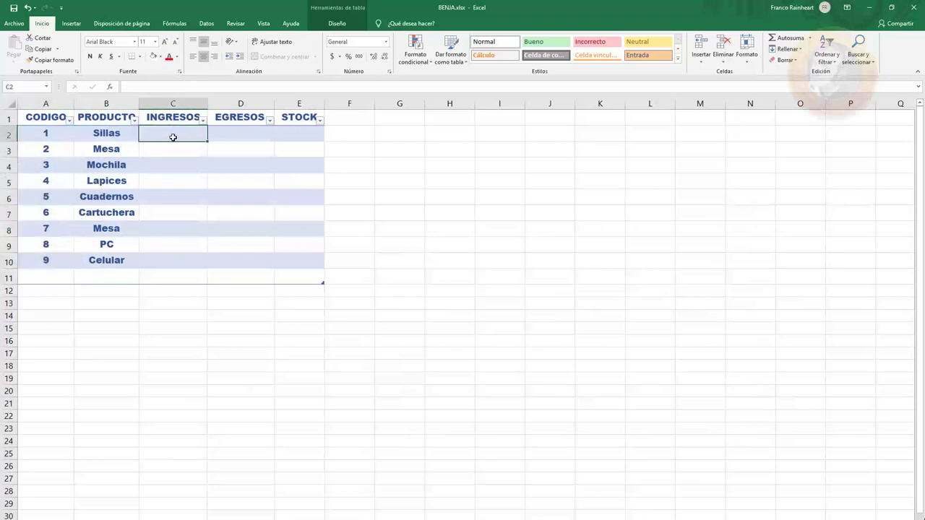
left_click(250, 135)
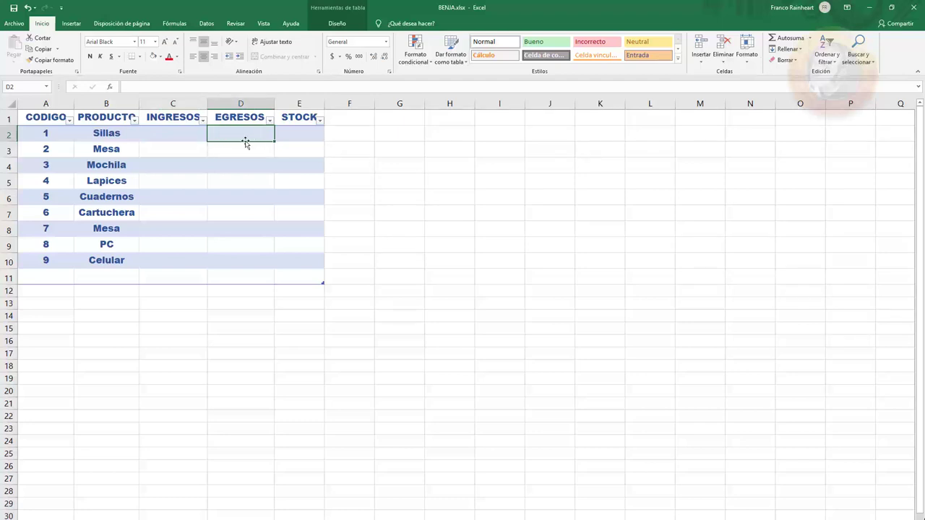
left_click(296, 133)
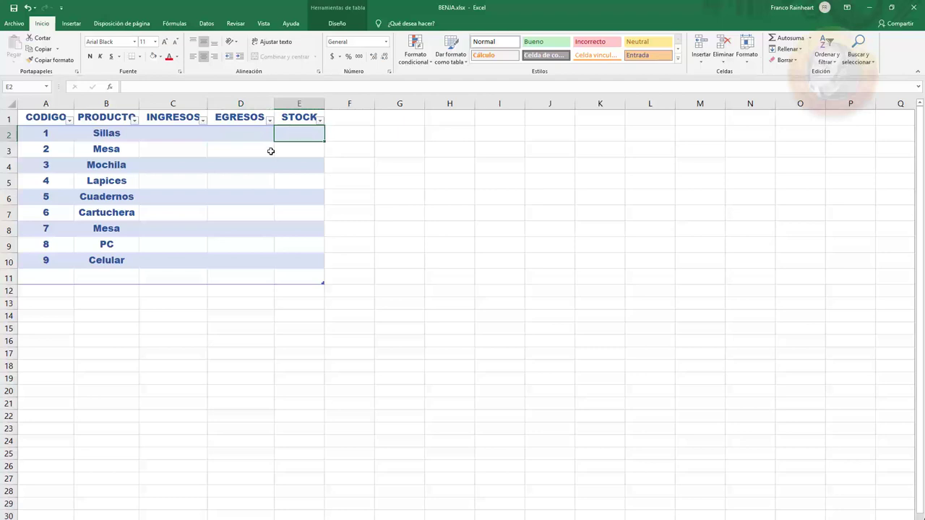
Select the STOCK header, then cell B2 beside code 1 on the lookup sheet.
left_click(302, 121)
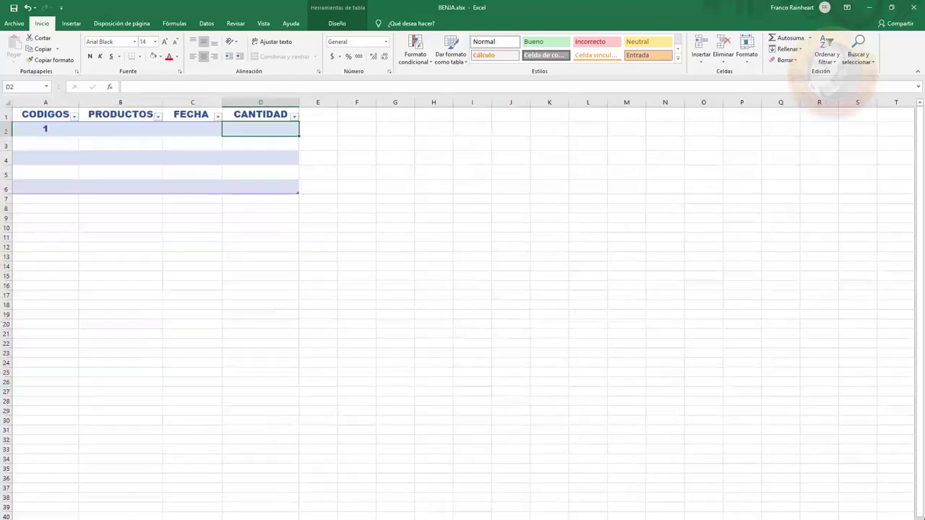
left_click(118, 130)
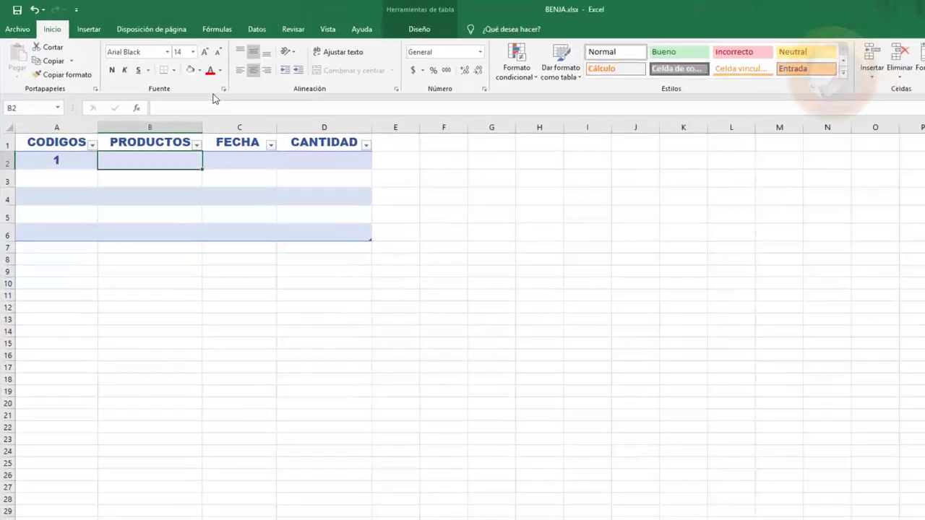
Start the PRODUCTOS formula in B2 as =BUSCARV(a2; using the code in A2.
type("=bus")
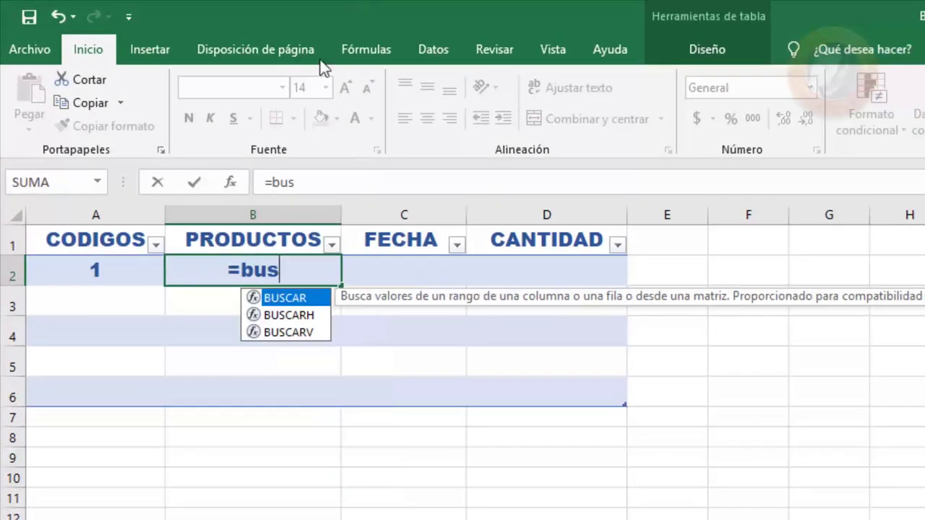
double_click(302, 332)
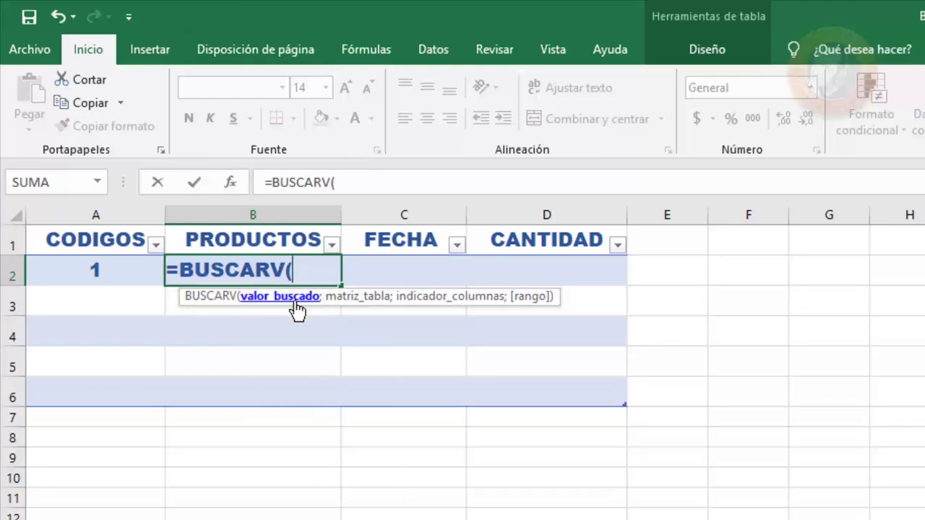
left_click(97, 272)
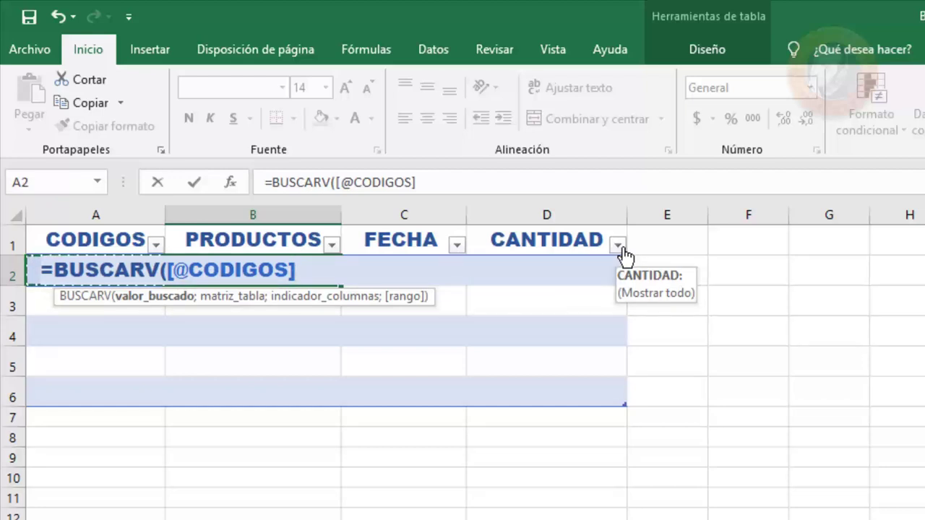
type(";")
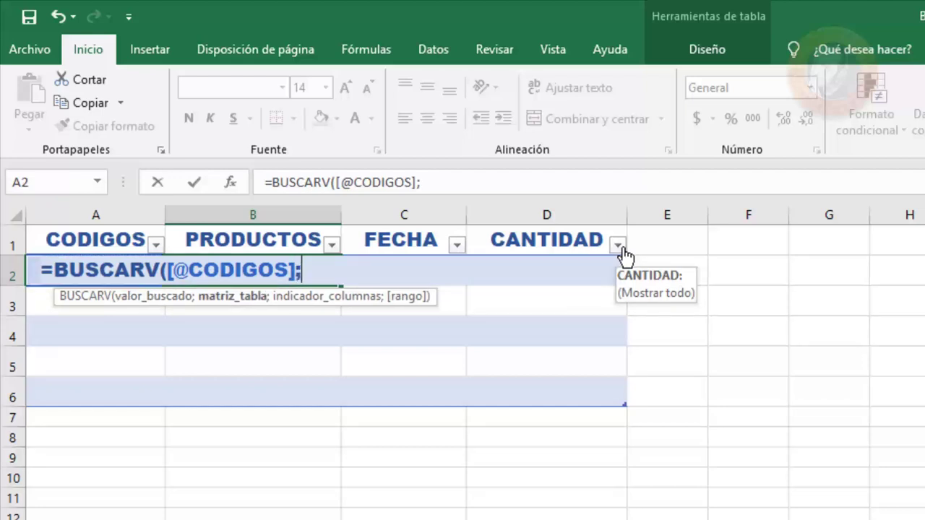
key("BackSpace")
key("BackSpace")
key("BackSpace")
key("BackSpace")
key("BackSpace")
key("BackSpace")
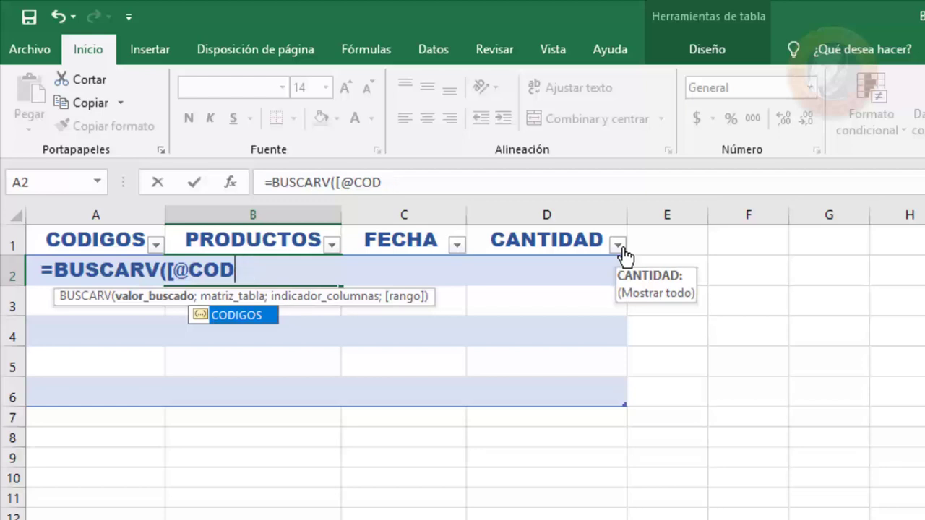
key("BackSpace")
key("BackSpace")
key("BackSpace")
key("BackSpace")
key("BackSpace")
type("a")
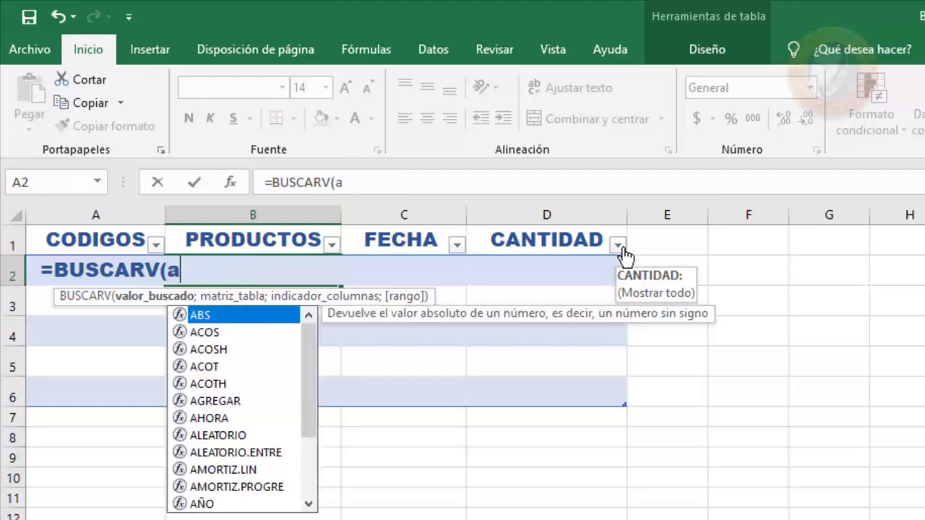
type("2;")
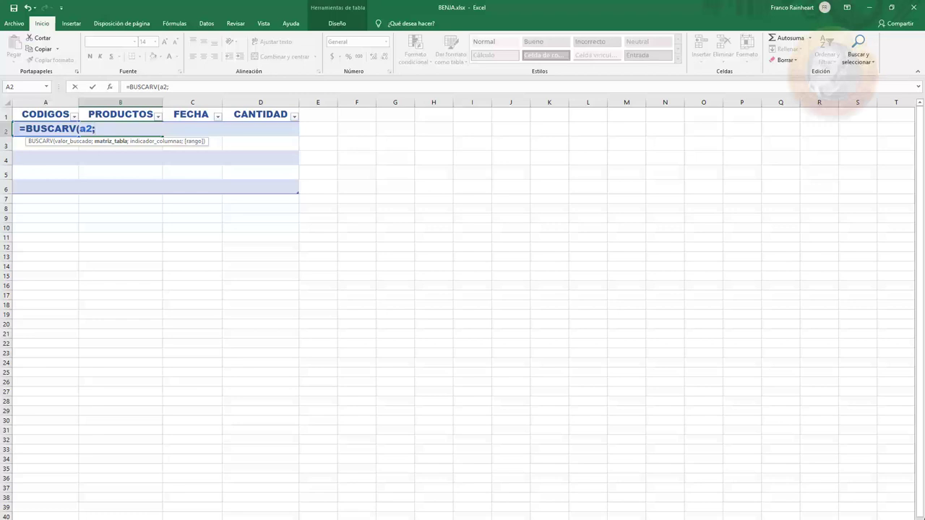
Complete the BUSCARV with INVENTARIO columns A:E, column 2 and FALSO so B2 returns Sillas.
key("ctrl+Page_Down")
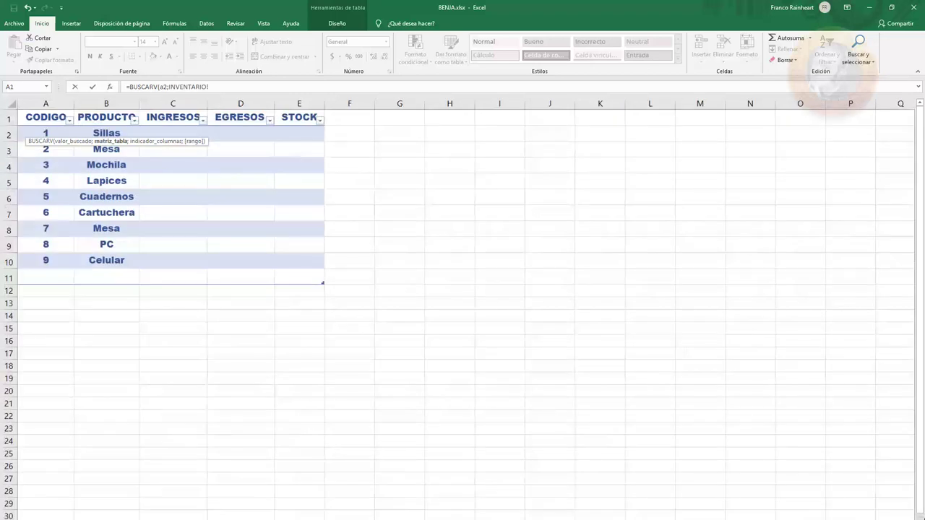
left_click_drag(40, 104, 287, 114)
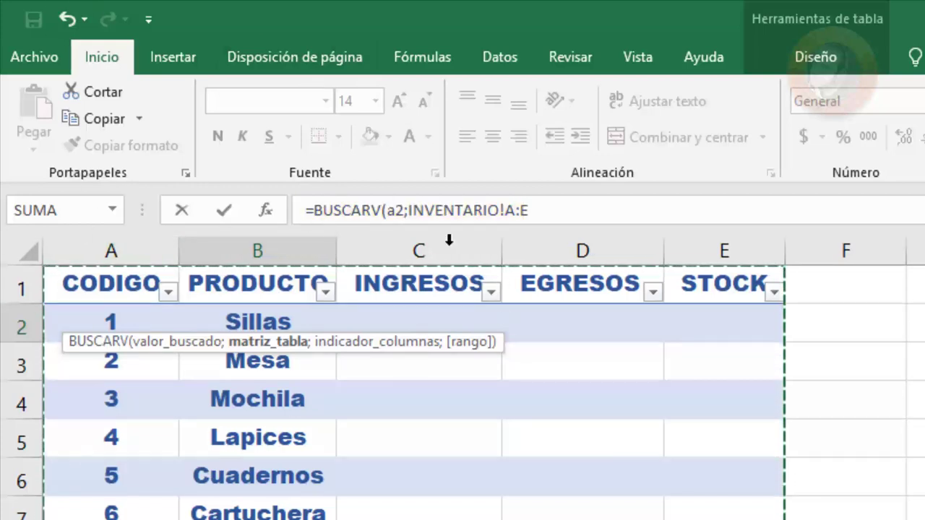
left_click(586, 214)
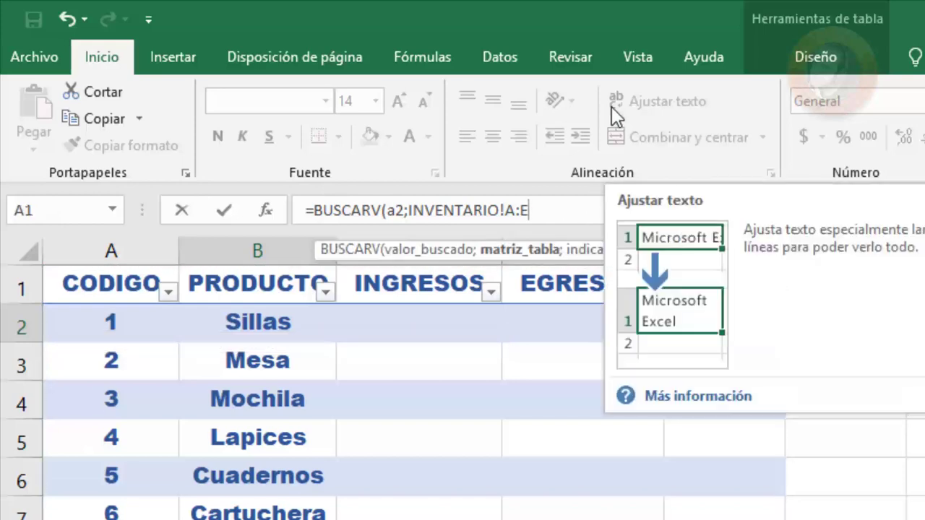
type(";2")
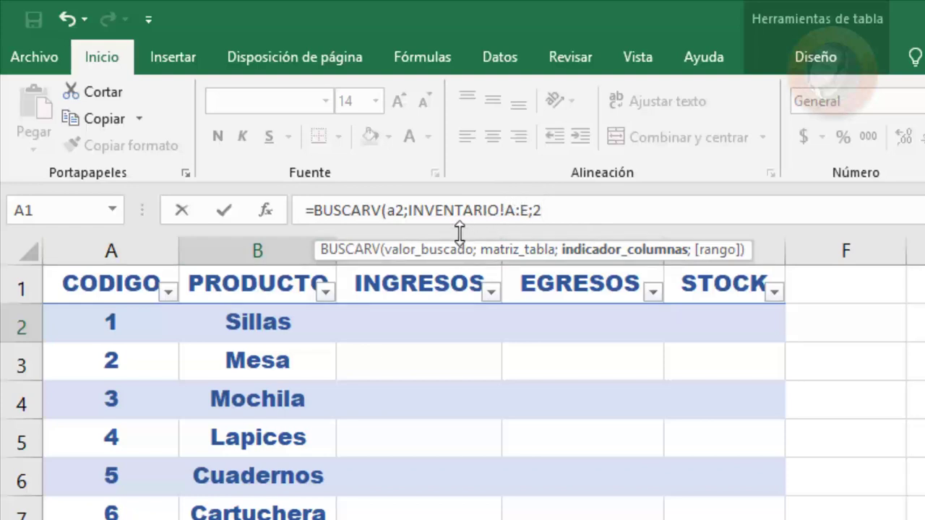
type(";")
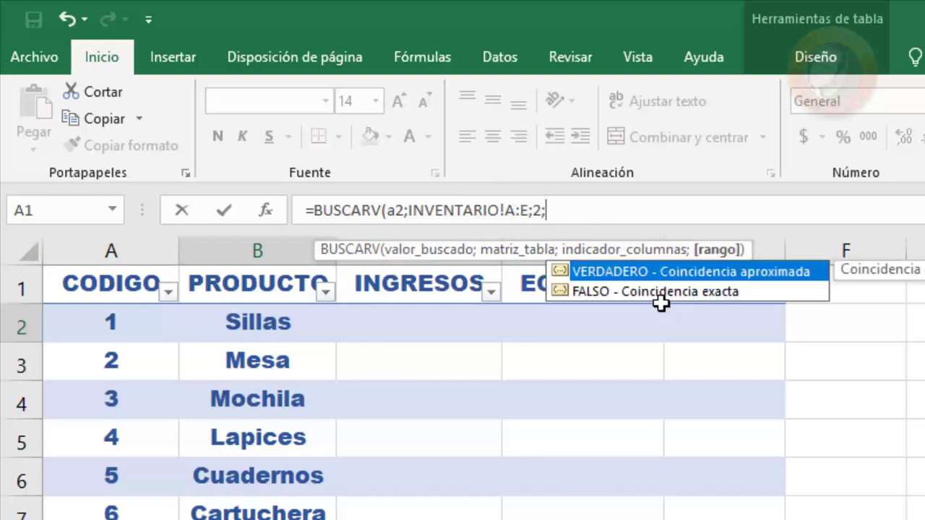
double_click(659, 291)
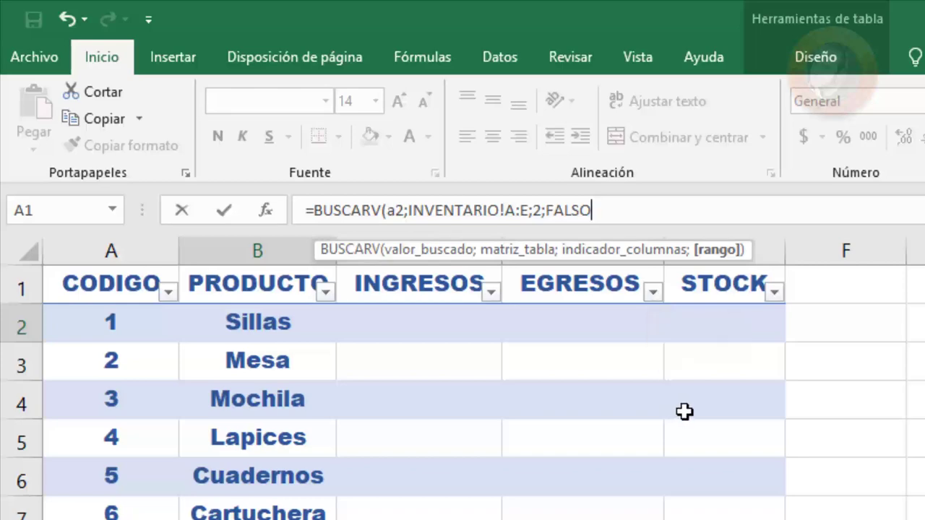
key("Return")
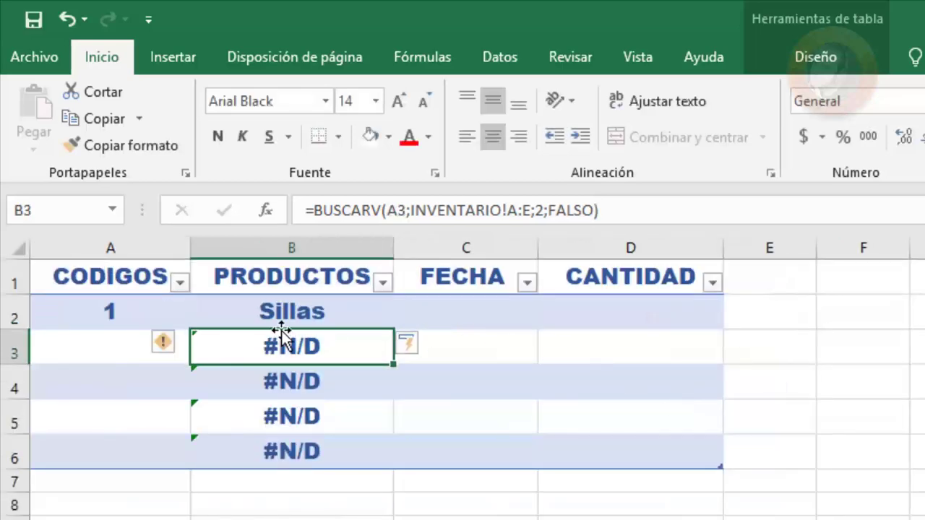
Change A2 to code 2 and inspect the BUSCARV results down column B.
left_click(295, 300)
left_click(118, 310)
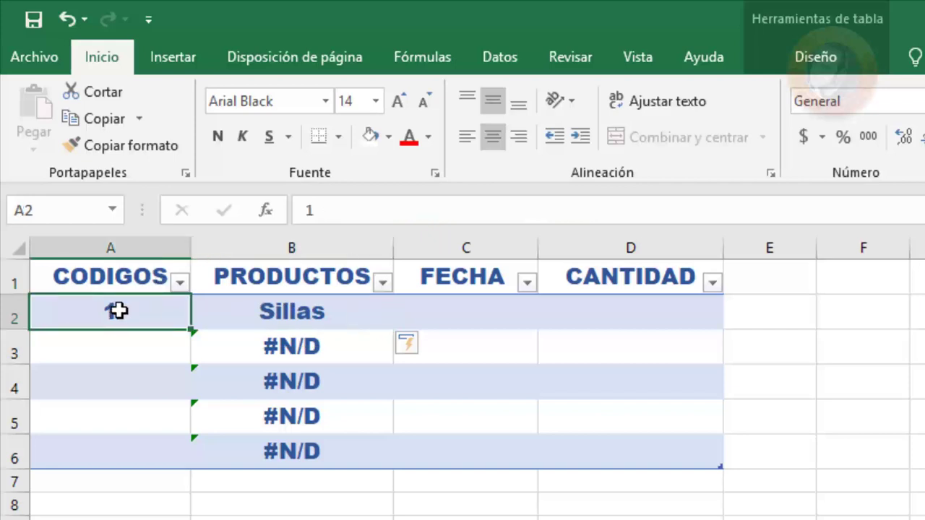
left_click(273, 305)
left_click(107, 321)
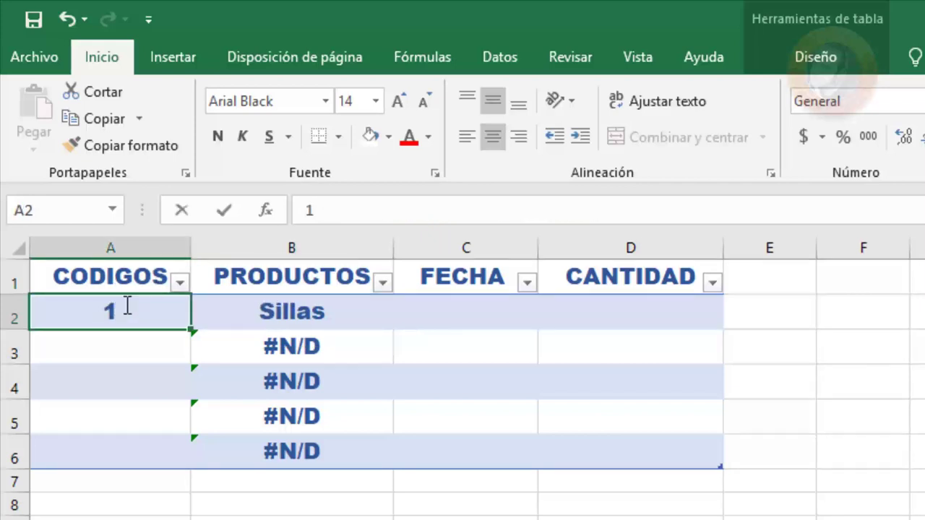
type("2")
key("Return")
left_click(273, 305)
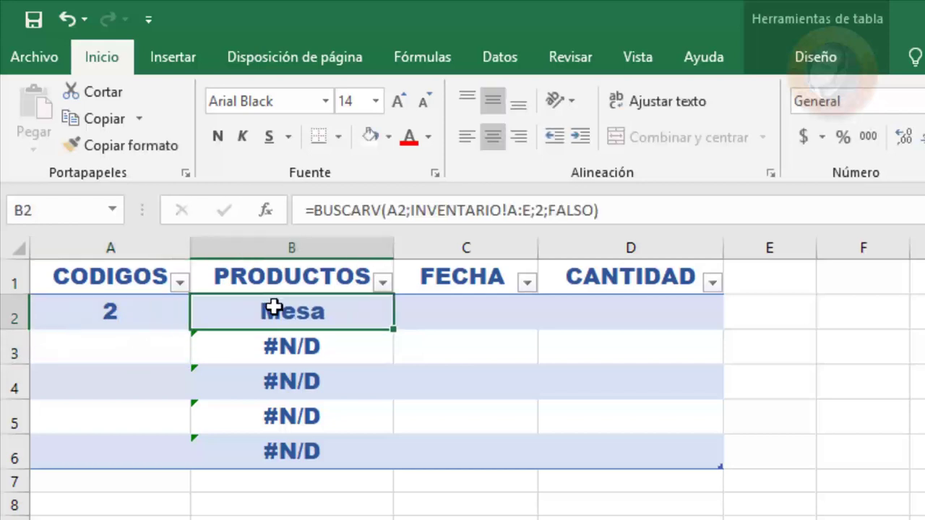
left_click(294, 343)
left_click(311, 410)
left_click(310, 450)
left_click(298, 355)
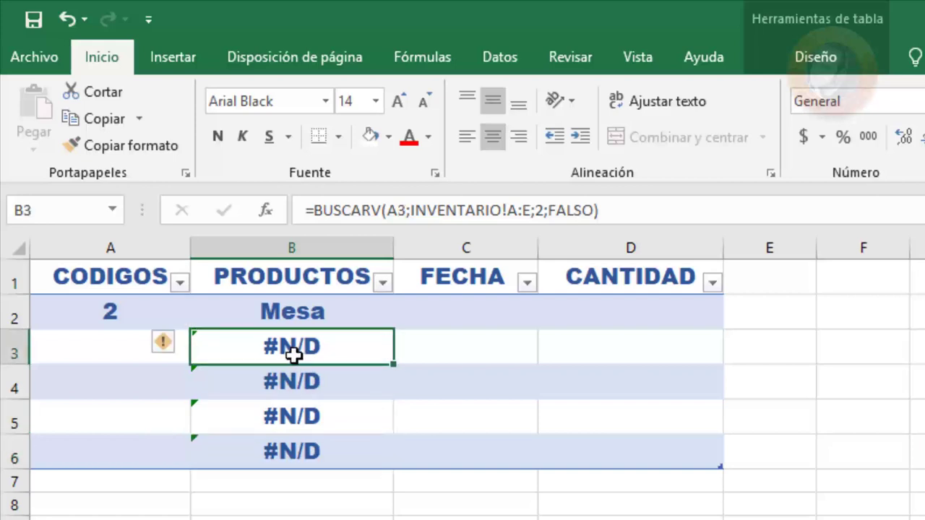
Enter codes 1, 2, 1, 2, 1 in A3:A7 so PRODUCTOS shows Sillas and Mesa.
left_click(101, 355)
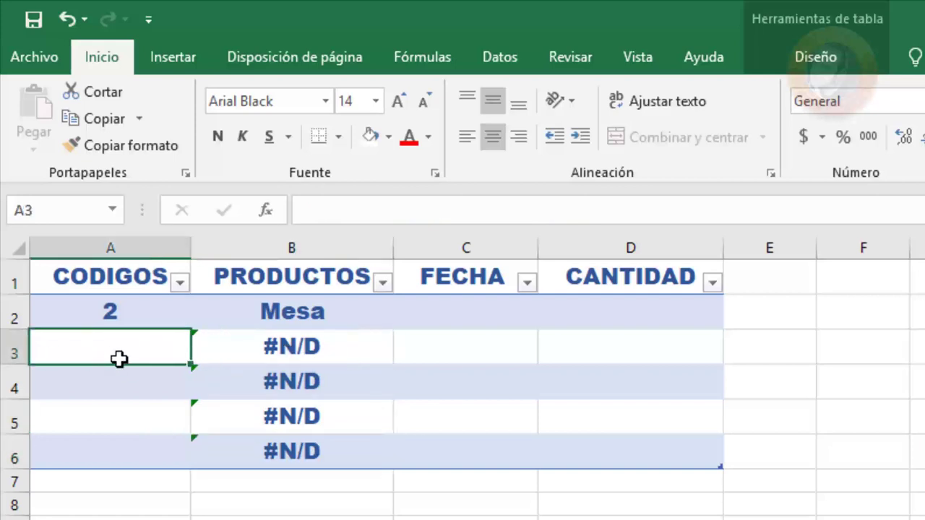
type("1")
left_click(144, 378)
type("2")
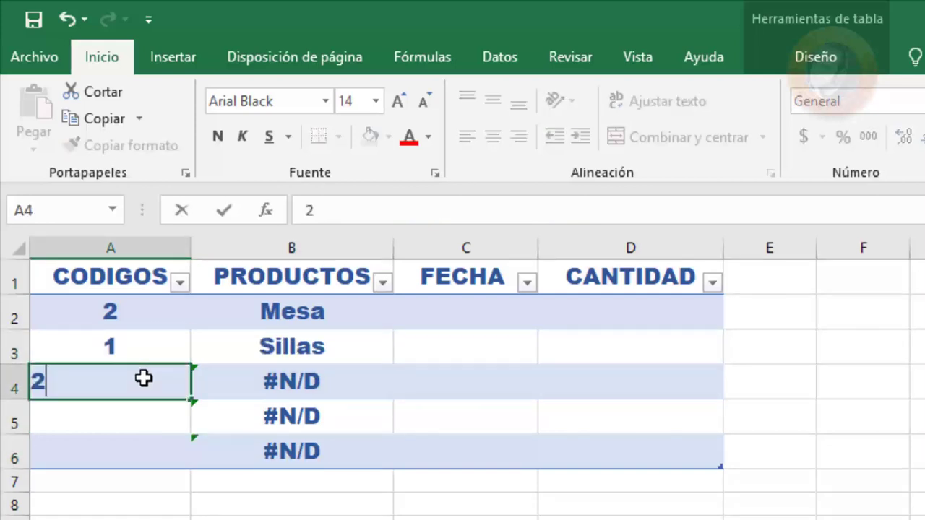
left_click(144, 422)
type("1")
left_click(140, 441)
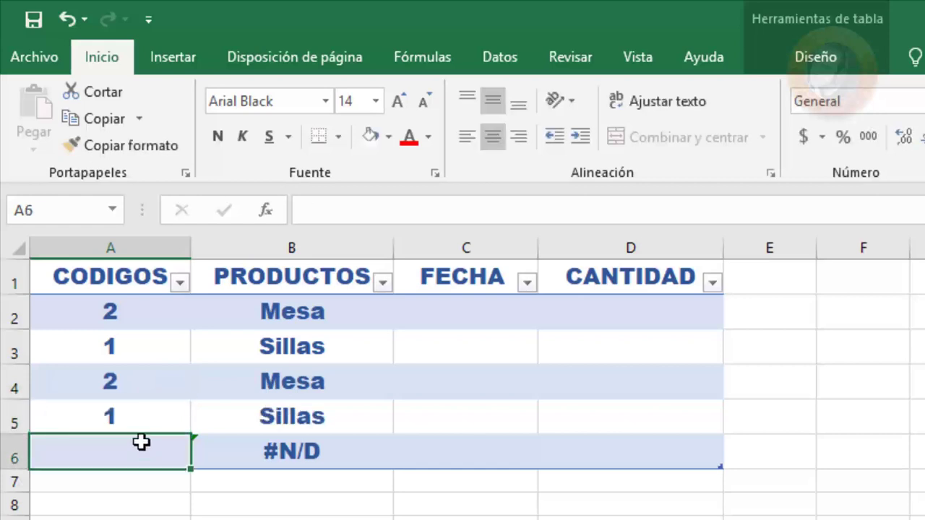
type("2")
left_click(147, 481)
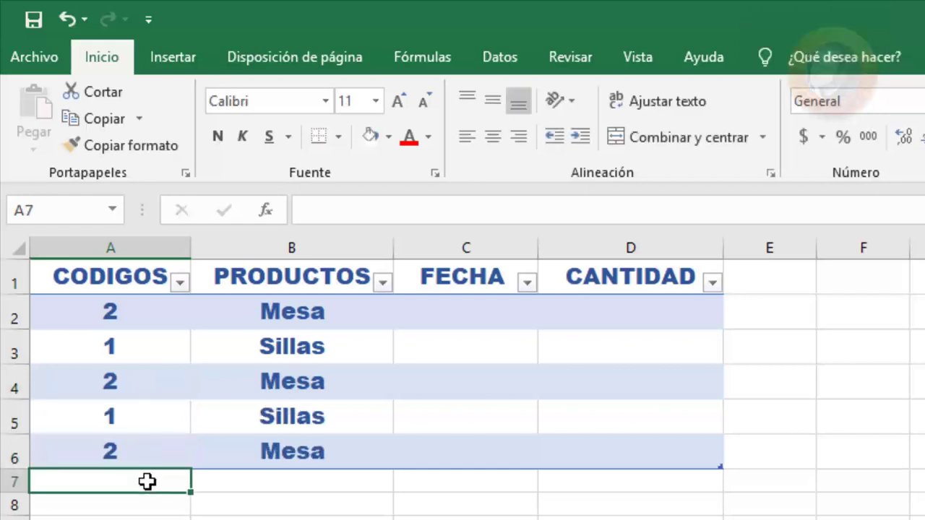
type("1")
left_click(201, 511)
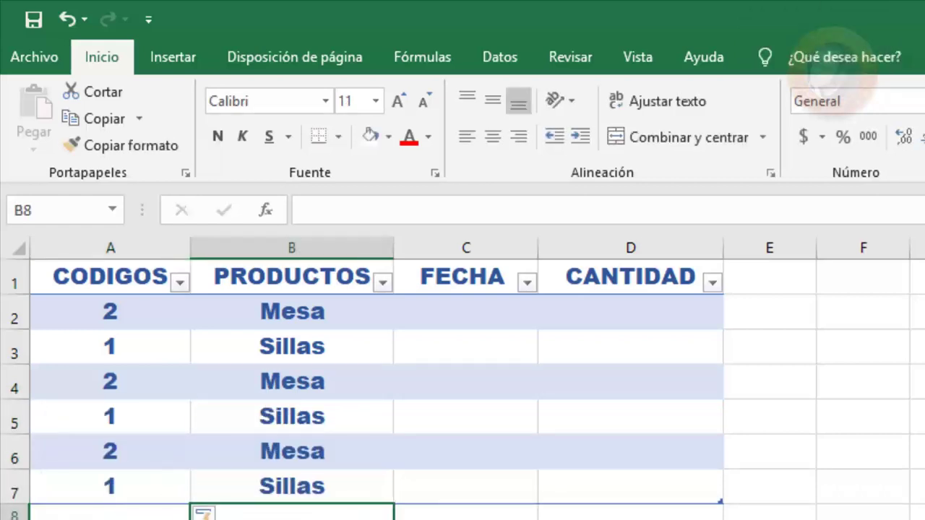
left_click(527, 361)
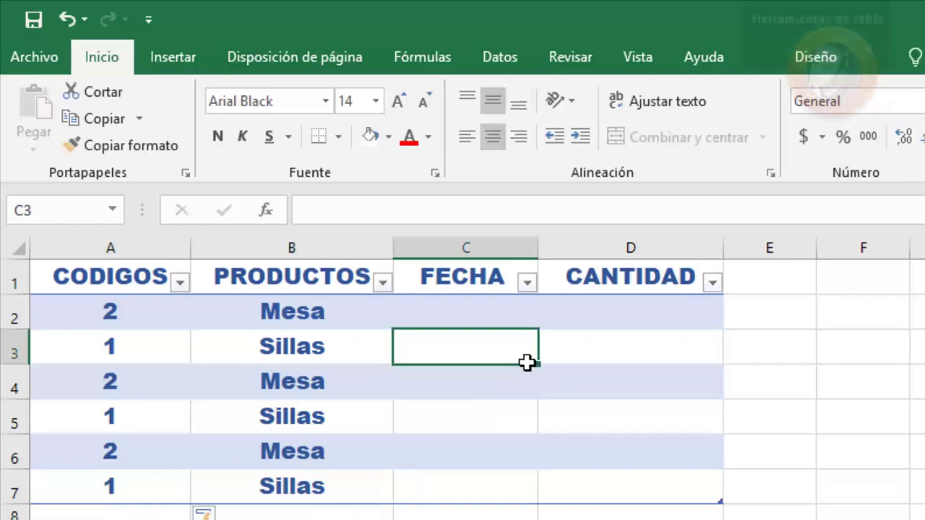
Enter 22/01/2019 in C2 and fill the dates down to 27/1/2019 in C7.
left_click(485, 307)
type("22")
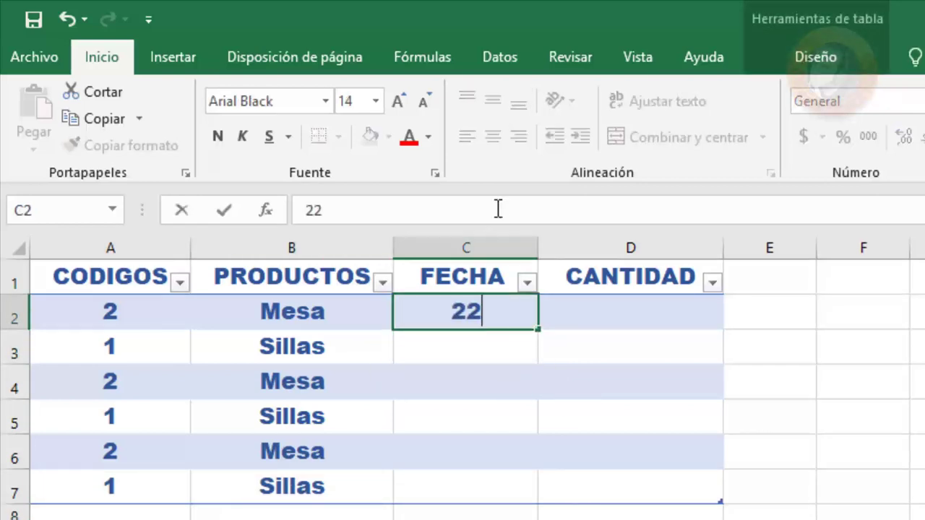
type("/")
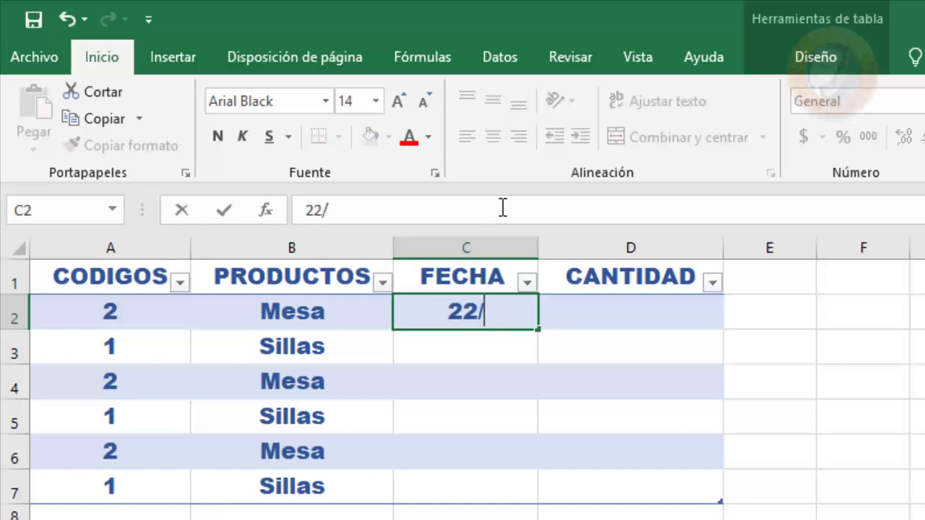
type("01")
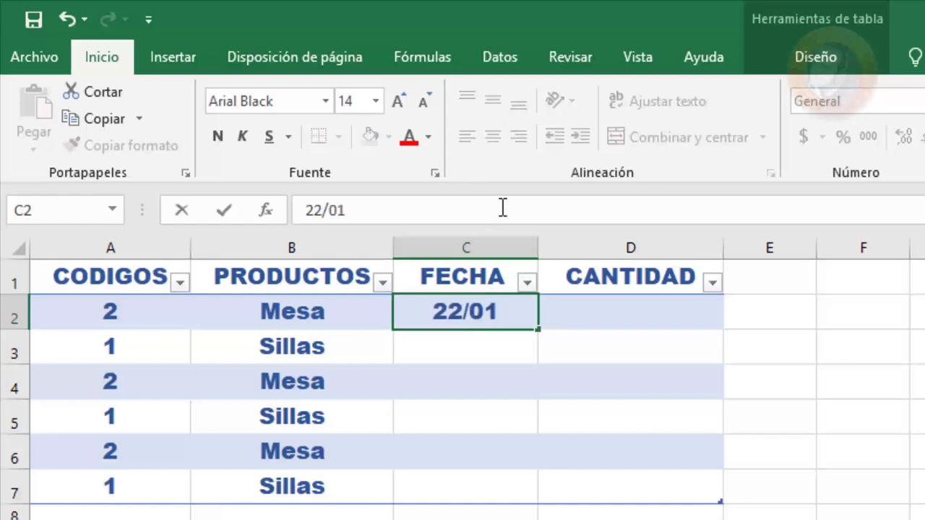
type("/")
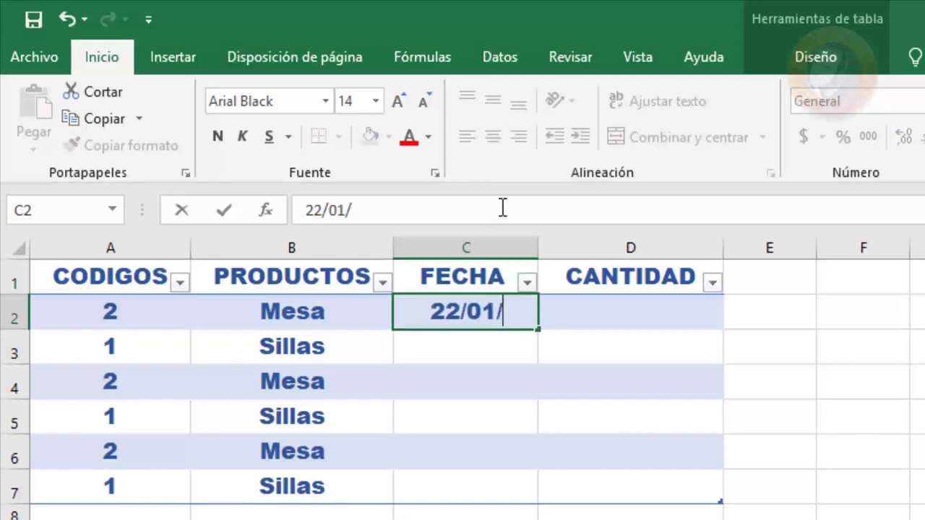
type("201")
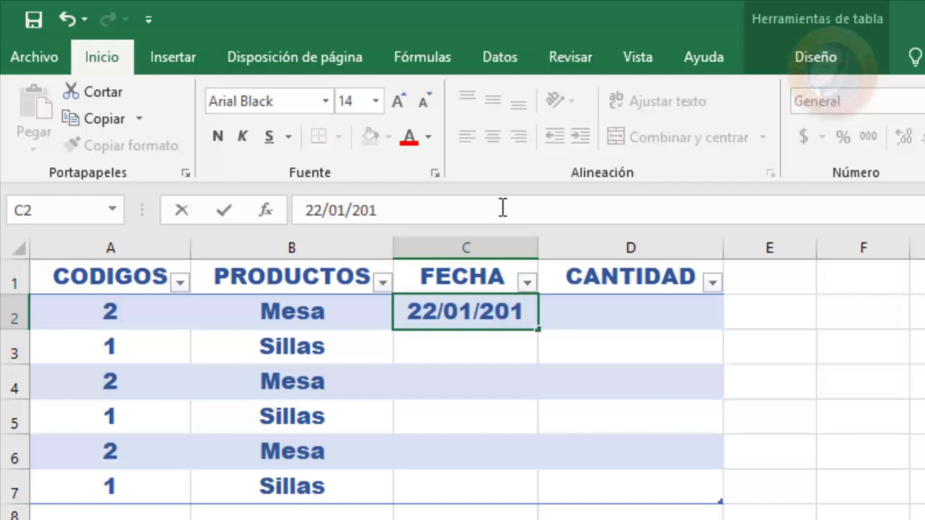
type("9")
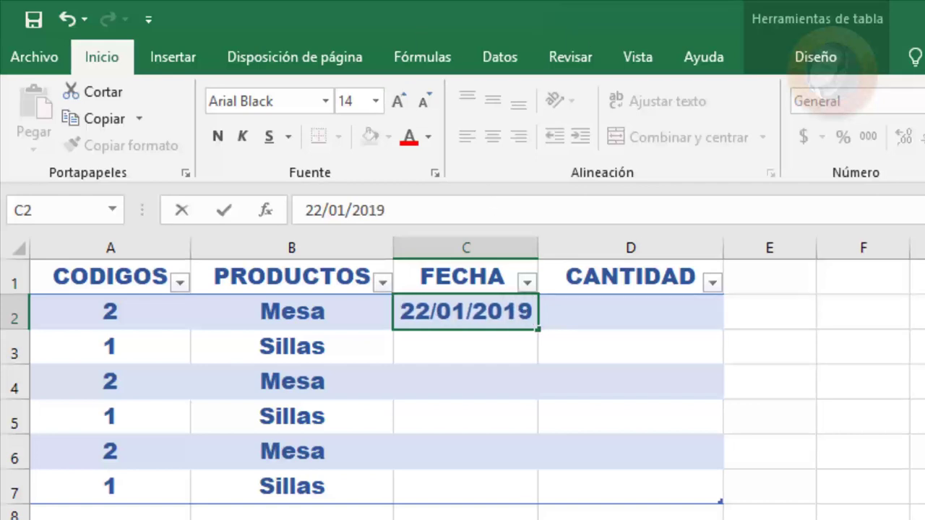
left_click(461, 426)
left_click(479, 306)
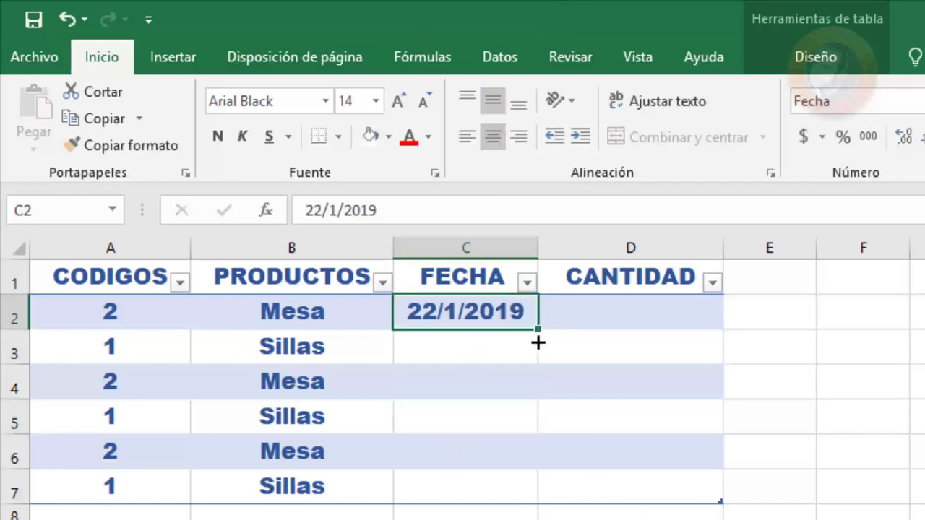
left_click_drag(538, 342, 549, 498)
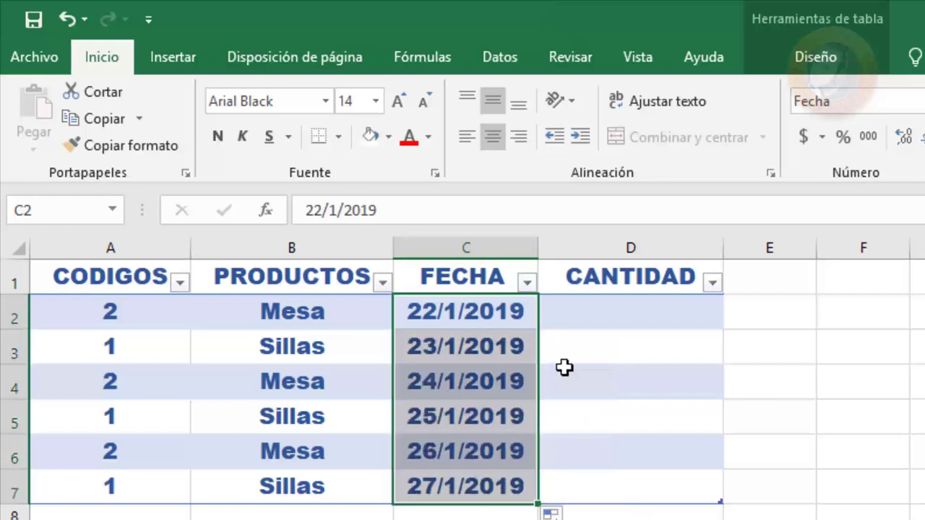
Enter a quantity of 2 in each CANTIDAD cell from D2 to D6.
left_click(602, 315)
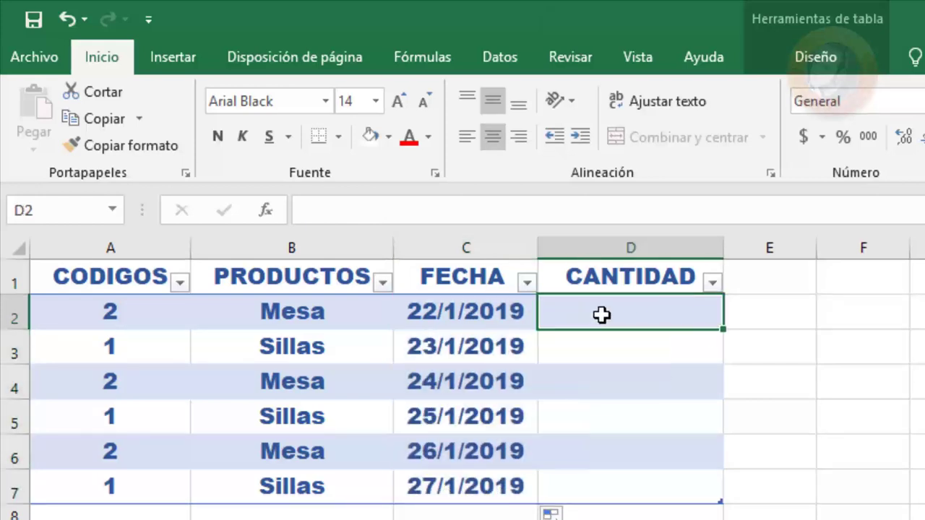
type("2")
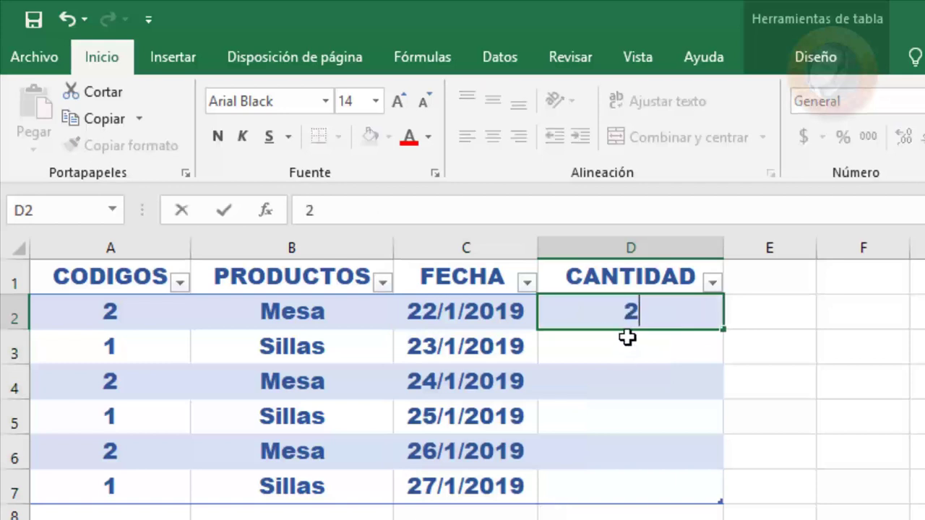
key("Return")
left_click(652, 394)
type("2")
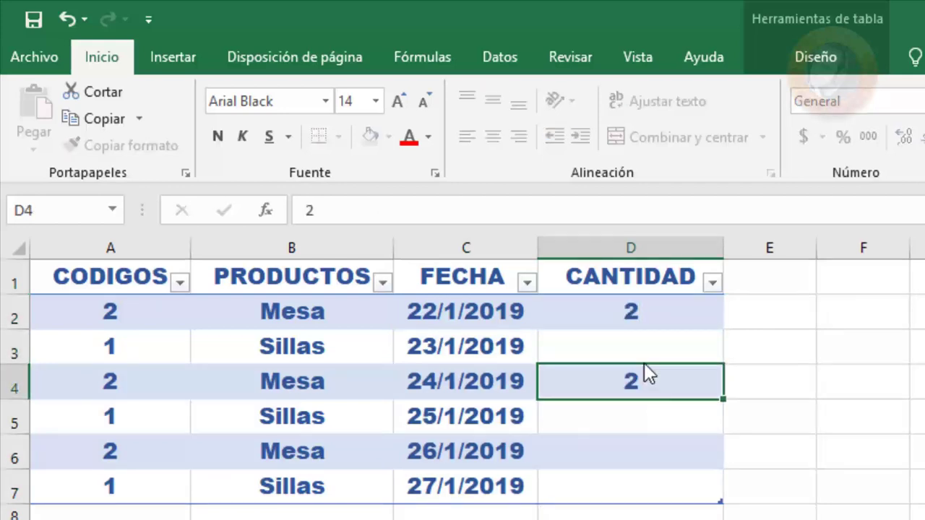
left_click(643, 349)
type("2")
left_click(653, 415)
type("2")
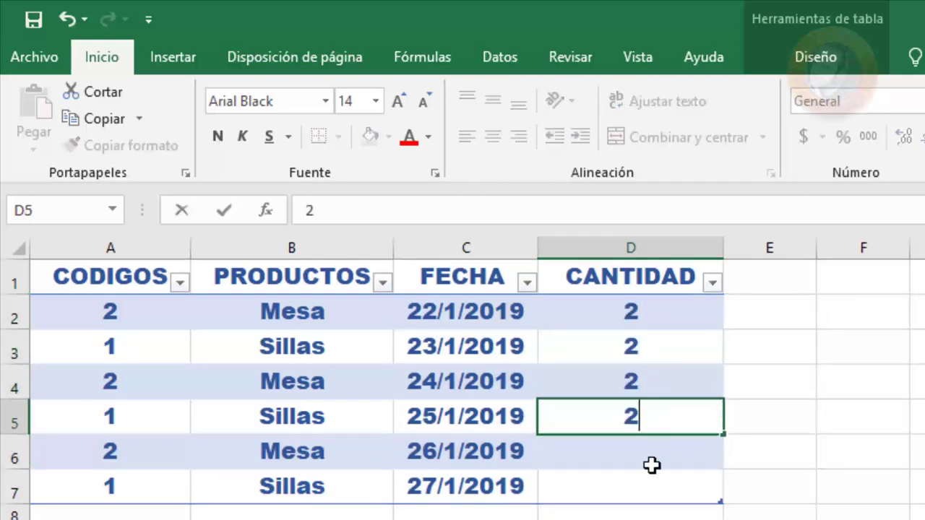
left_click(652, 464)
type("2")
left_click(651, 490)
type("2")
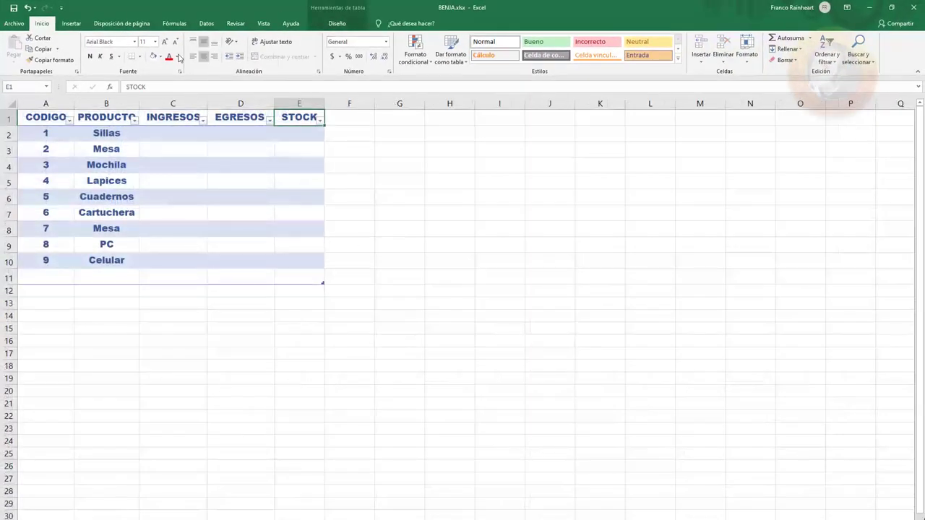
Start a SUMAR.SI formula in C2 with INGRESOS!A:A as its range.
left_click(172, 134)
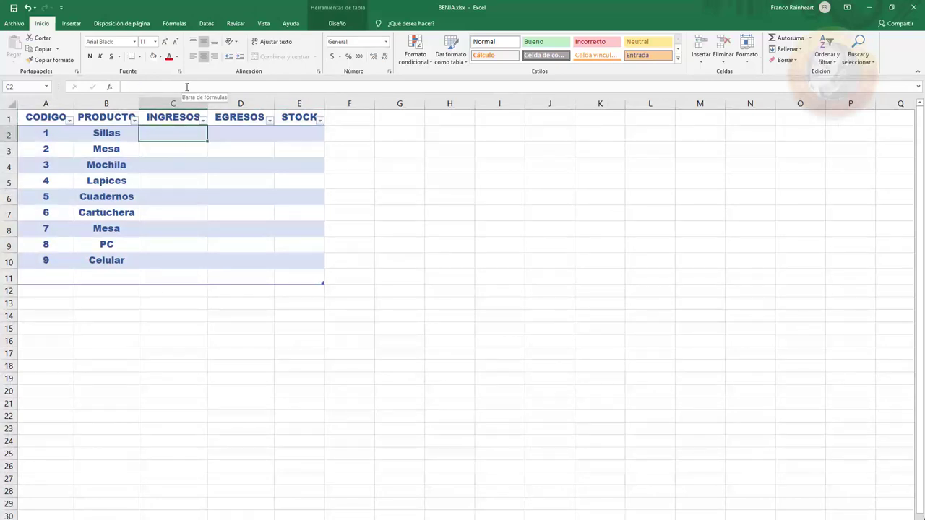
type("=")
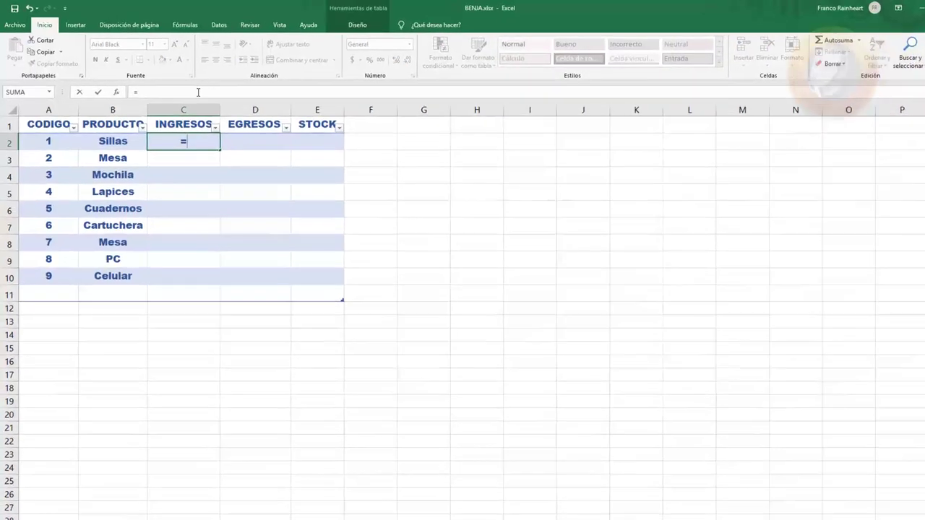
type("s")
type("u")
type("mar")
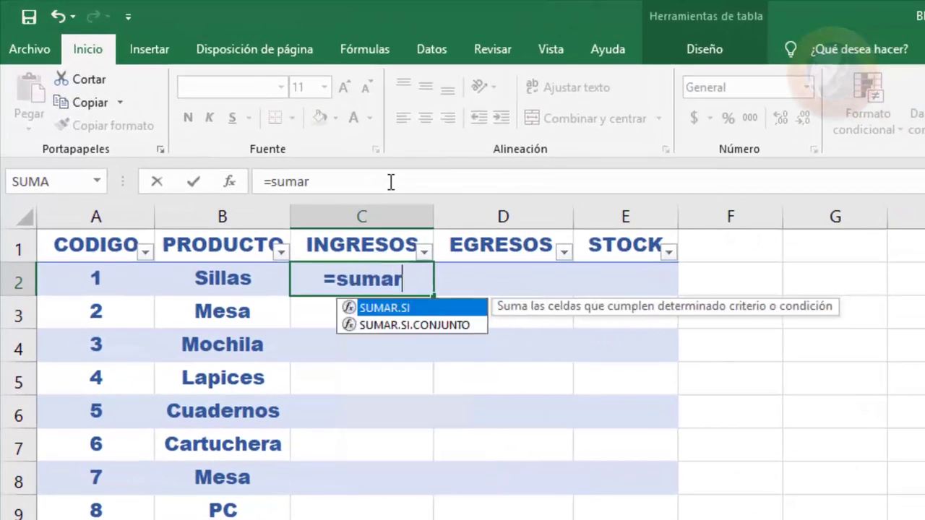
type(".si")
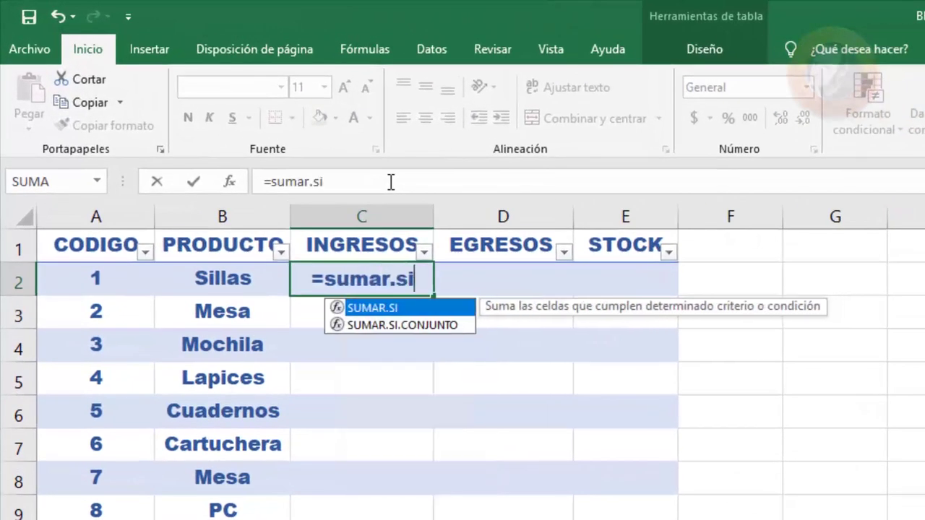
double_click(405, 306)
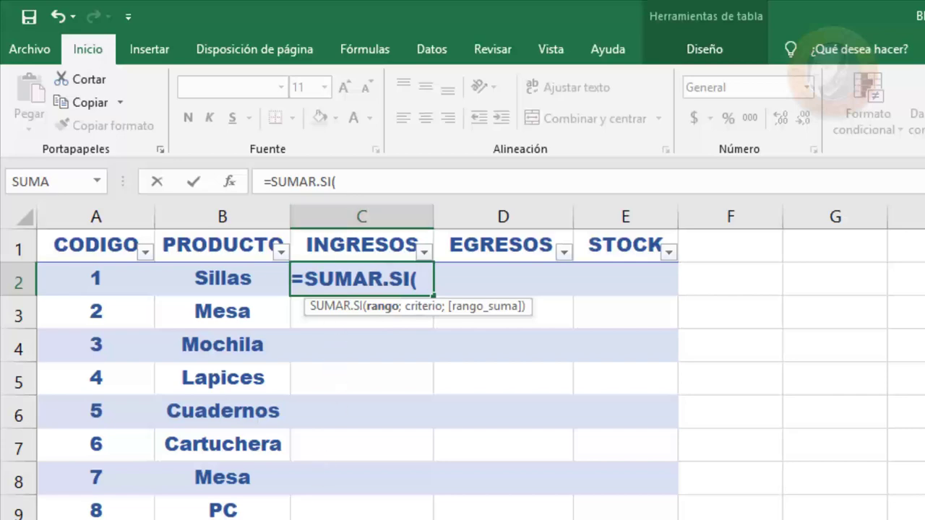
key("ctrl+Page_Down")
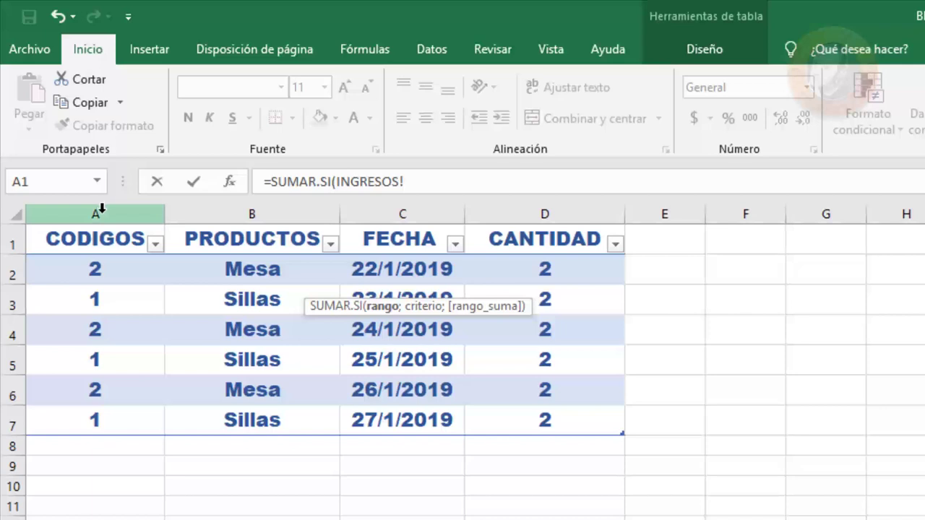
left_click(101, 209)
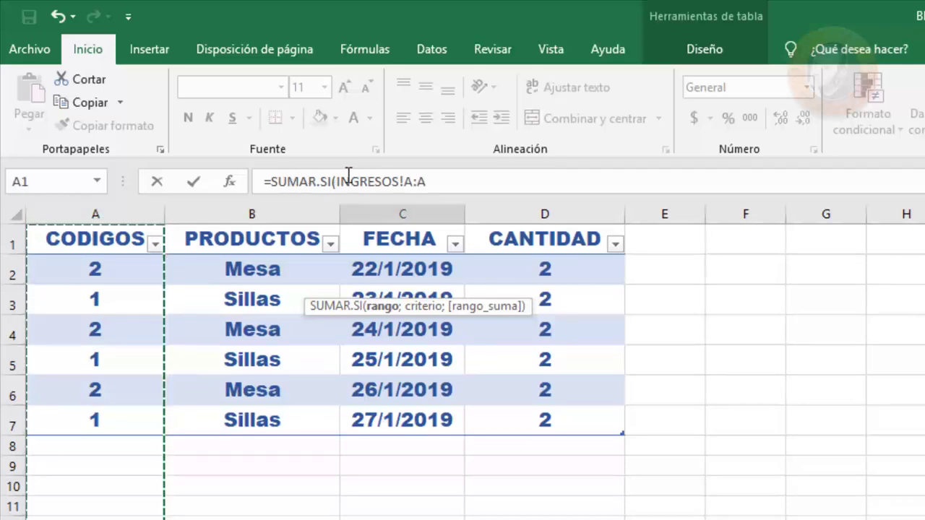
left_click(441, 181)
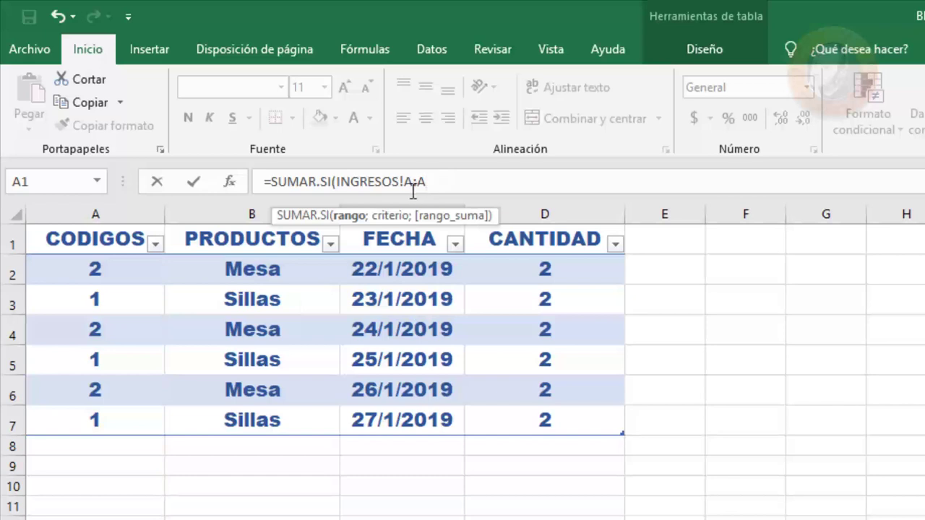
type(";")
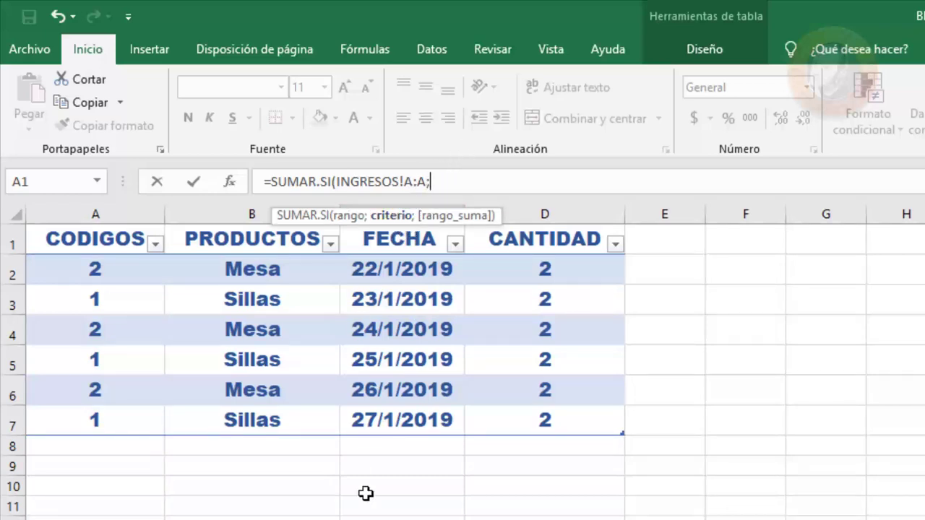
key("ctrl+Page_Up")
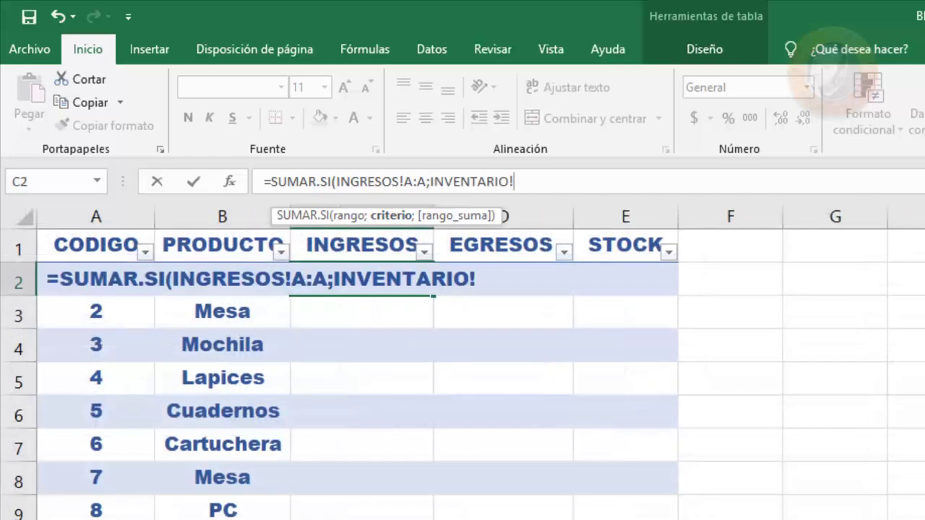
Add INVENTARIO!A:A as the criteria and INGRESOS!D:D as the sum range, then commit the formula.
left_click(94, 216)
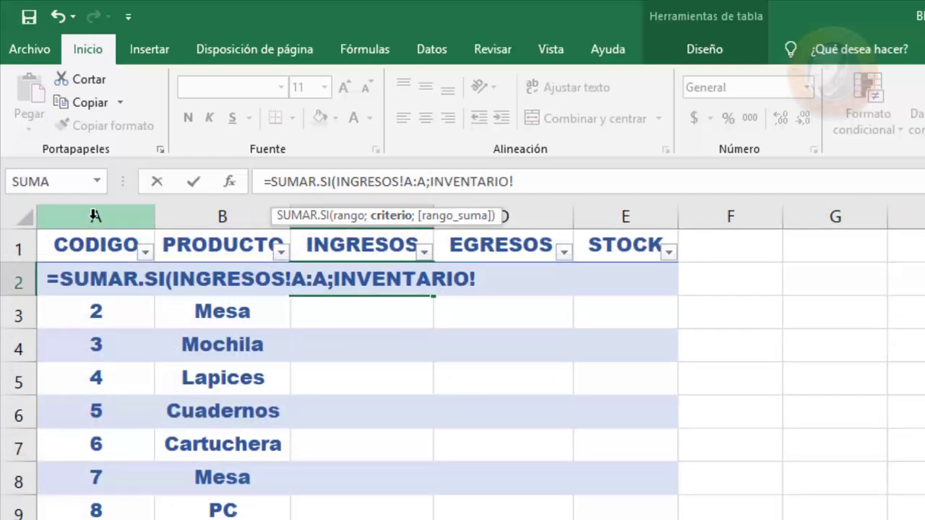
left_click(94, 215)
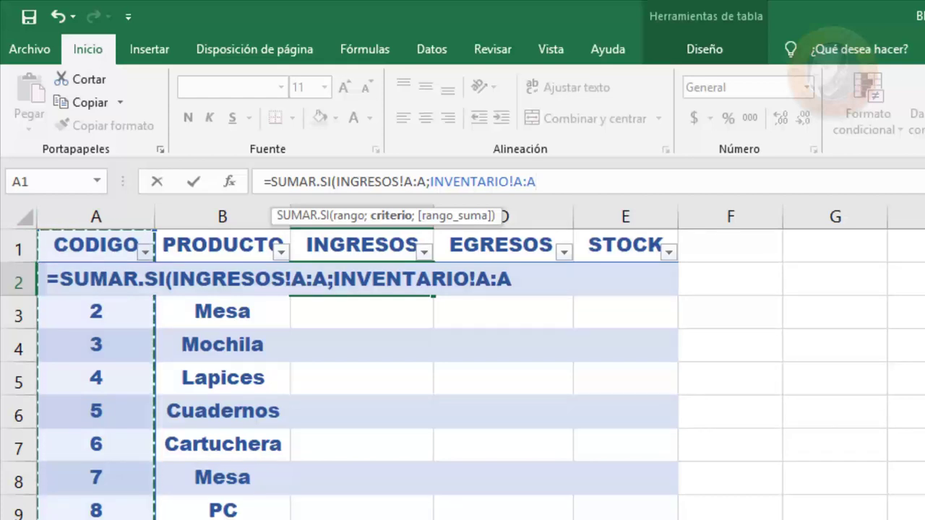
type(";")
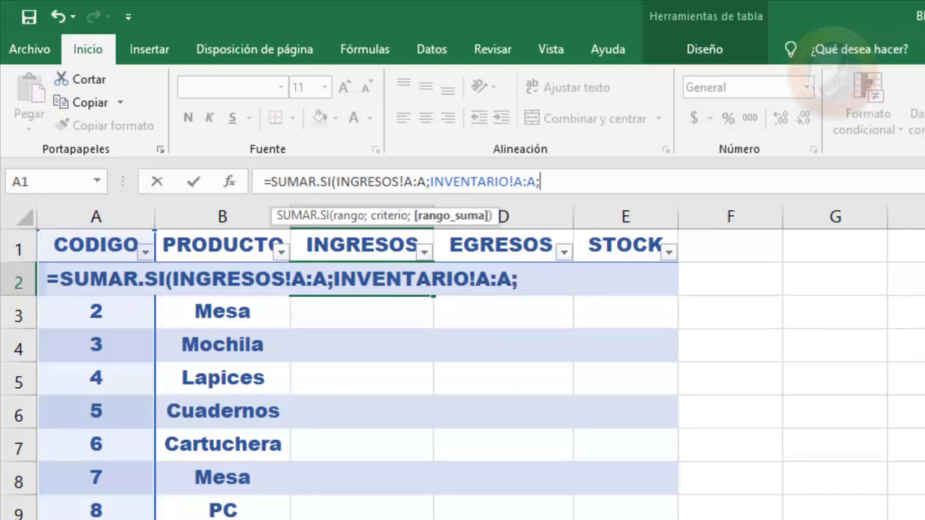
key("ctrl+Page_Up")
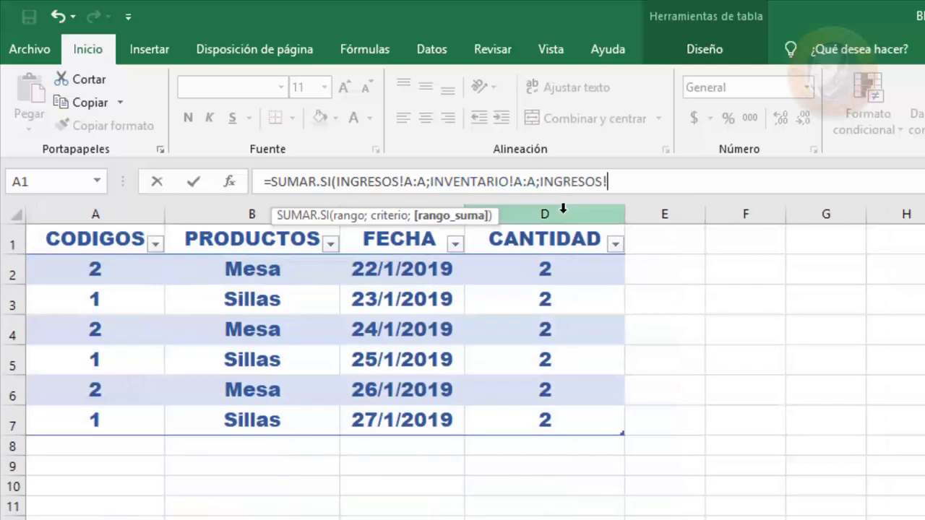
left_click(539, 211)
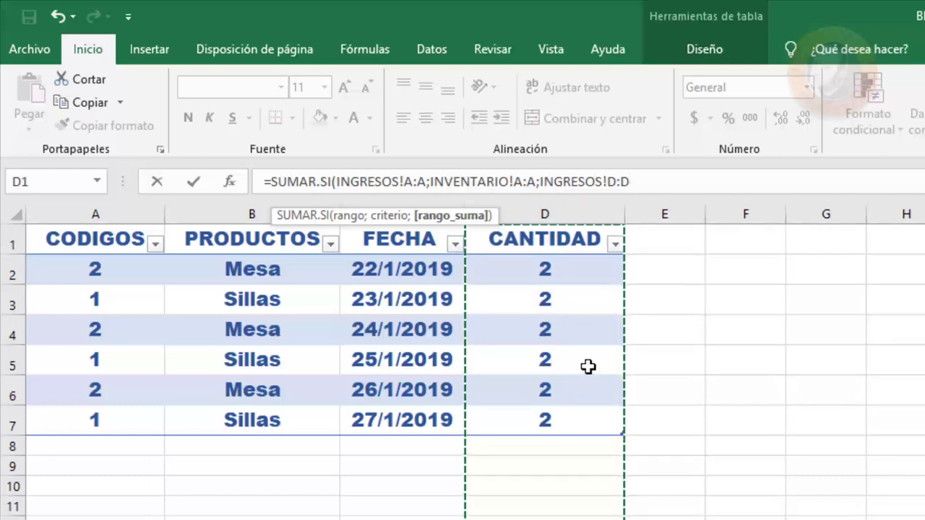
key("Return")
left_click(367, 279)
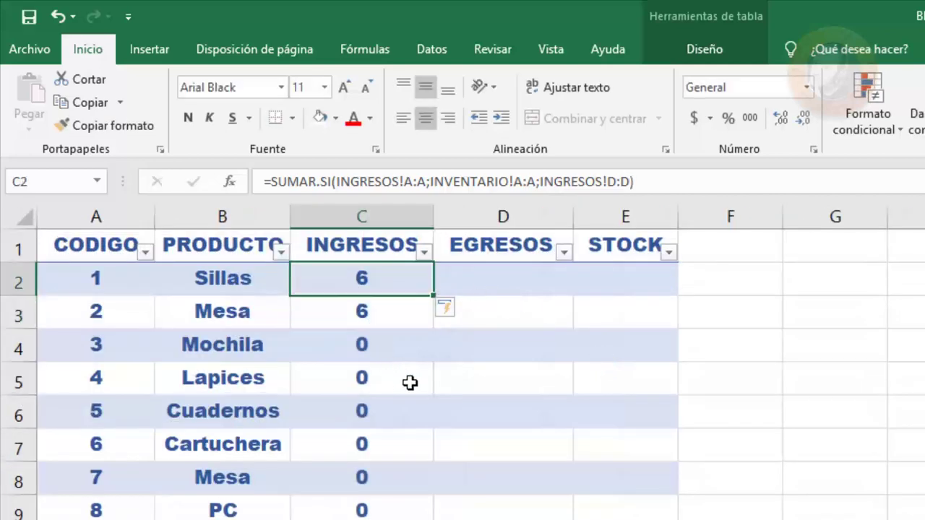
Check the totals against the FECHA and CANTIDAD entries on the INGRESOS sheet.
key("Down")
key("Up")
key("Down")
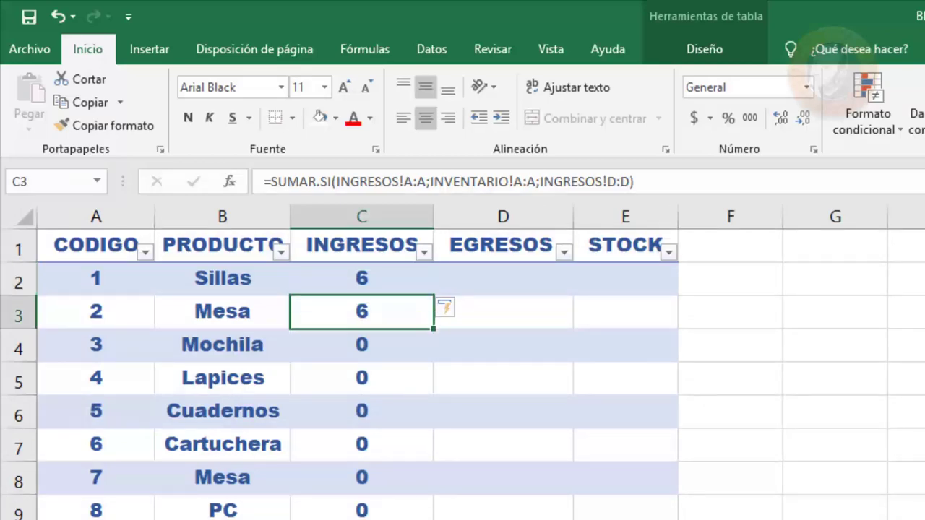
left_click(396, 288)
key("Down")
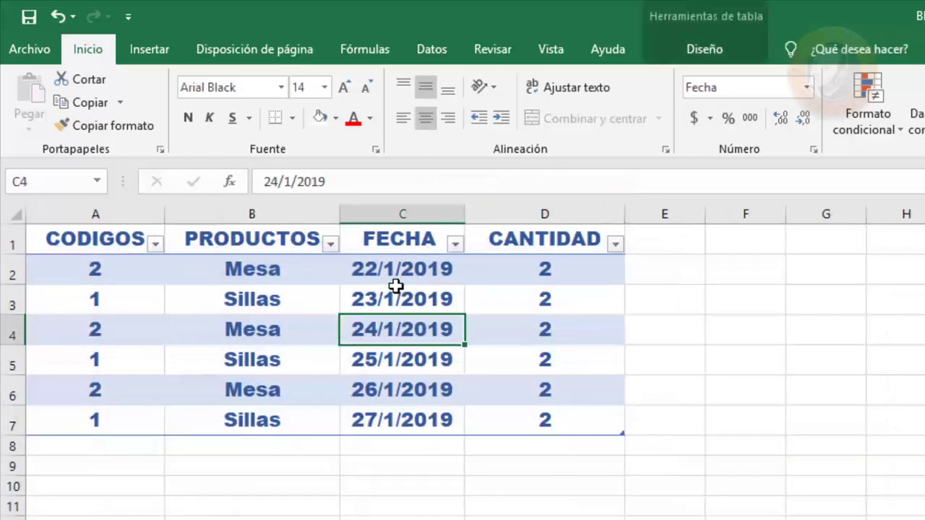
key("Down")
key("Down")
key("Down")
key("Up")
key("Up")
key("Up")
key("Up")
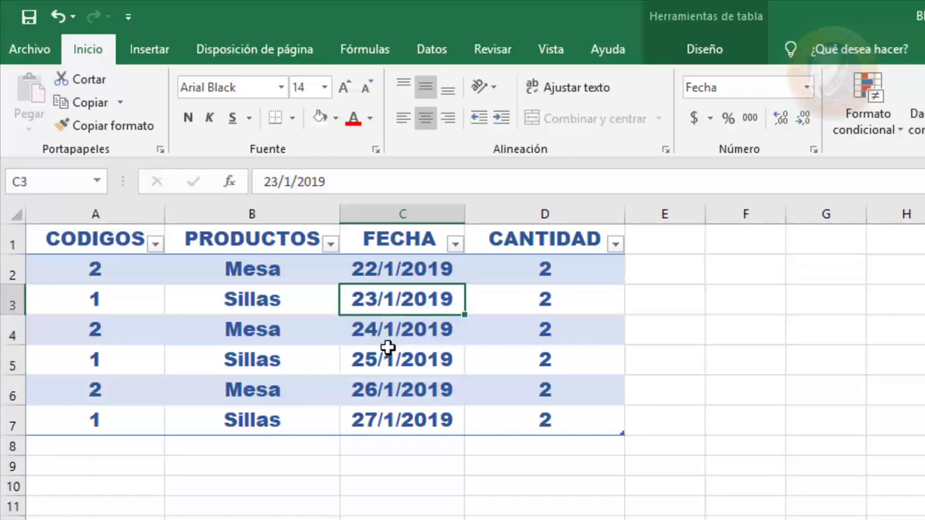
key("Up")
key("Down")
left_click(560, 279)
left_click(553, 306)
left_click(548, 331)
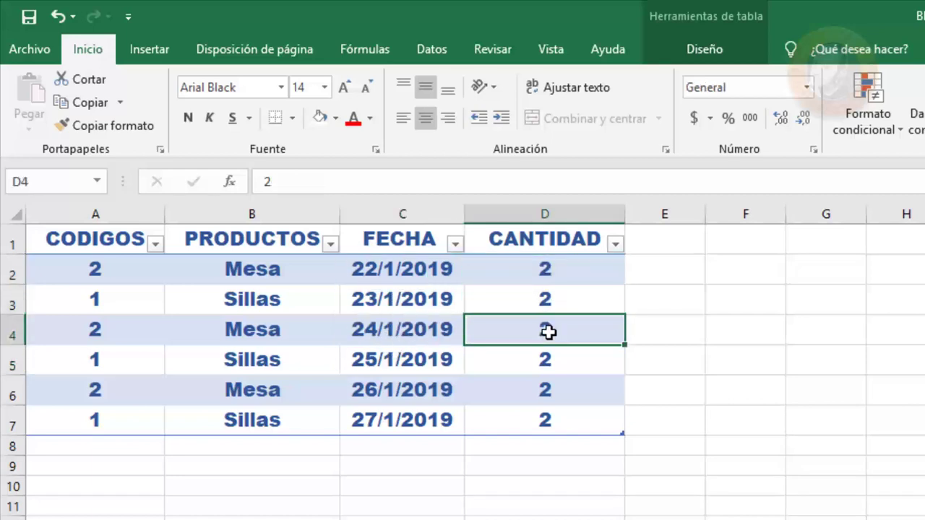
left_click(547, 276)
left_click(566, 308)
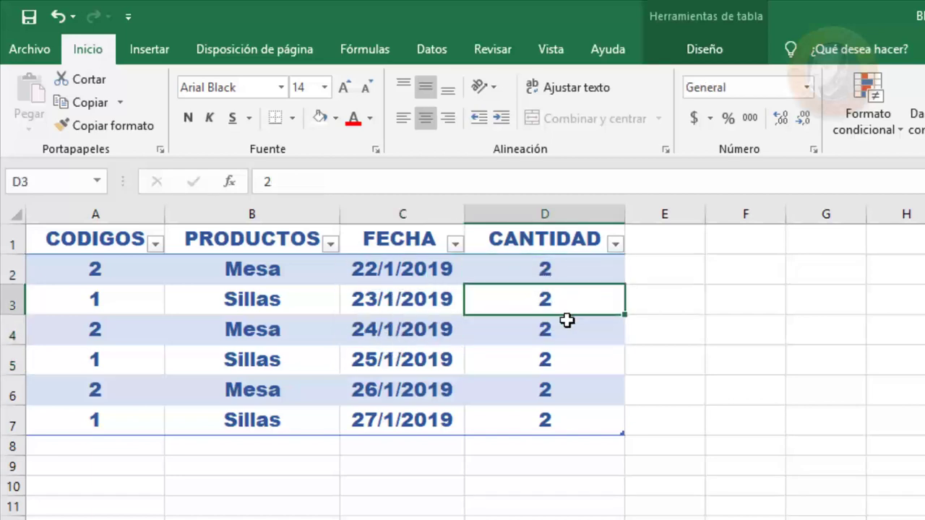
left_click(566, 324)
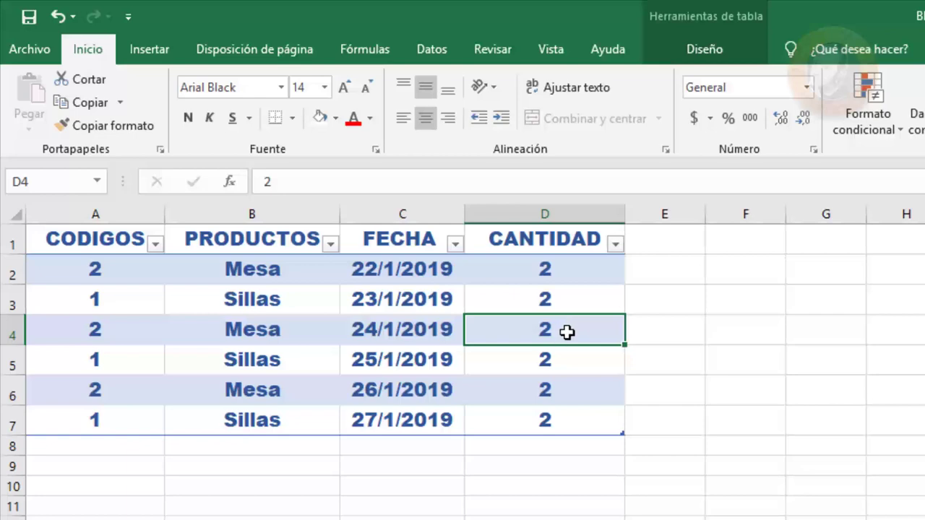
key("Down")
key("Down")
key("Down")
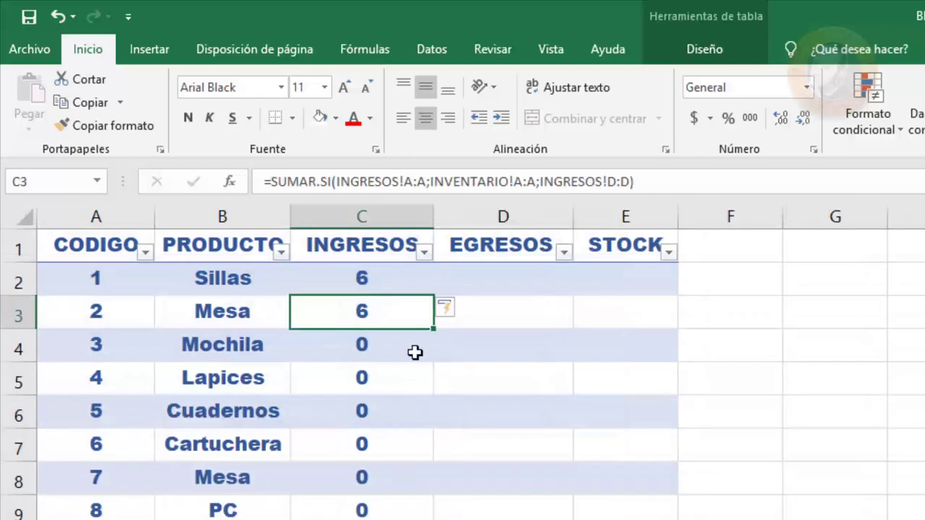
Compare the Sillas and Mesa totals and reconfirm the unchanged SUMAR.SI formula.
left_click(397, 274)
left_click(390, 323)
left_click(392, 283)
left_click(388, 314)
left_click(357, 181)
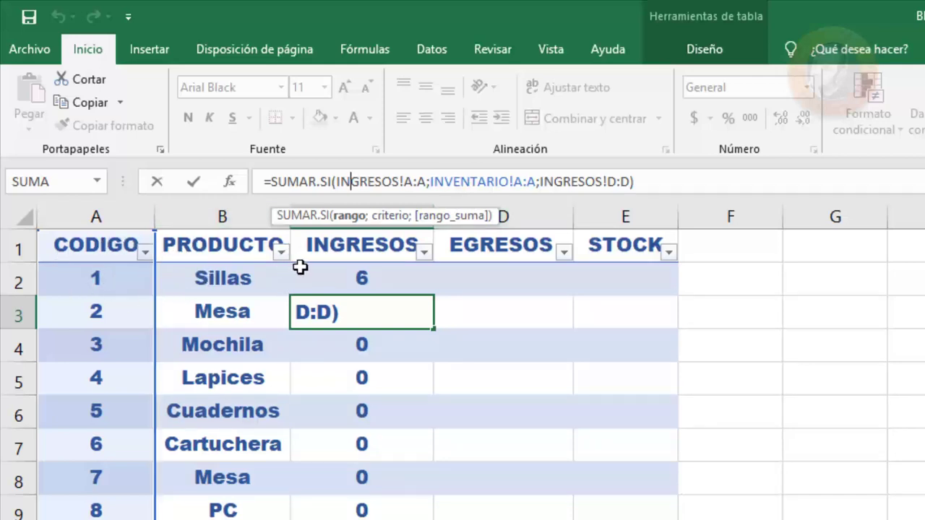
key("Return")
key("Down")
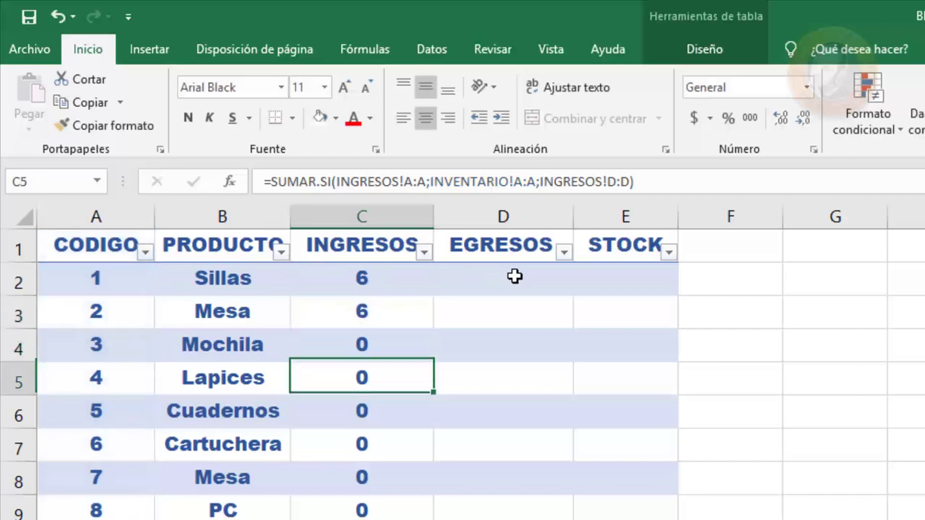
key("Up")
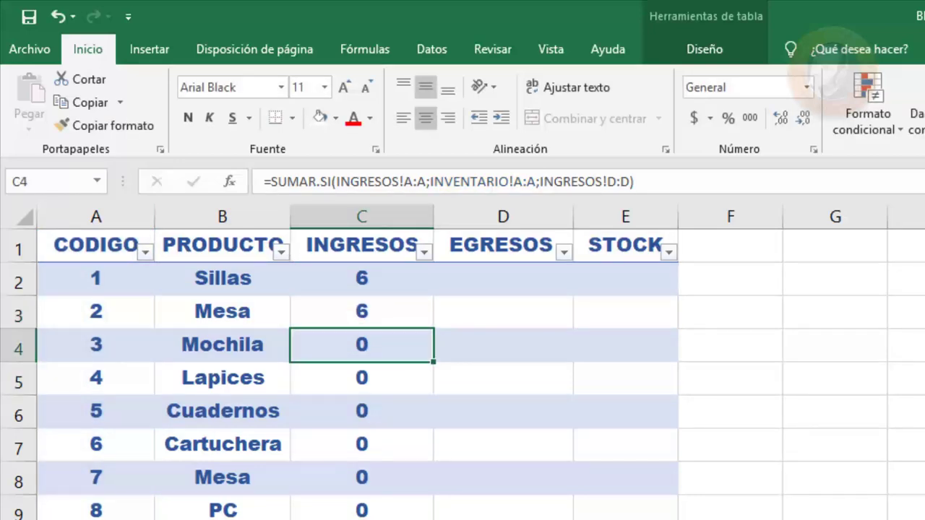
key("ctrl+Page_Down")
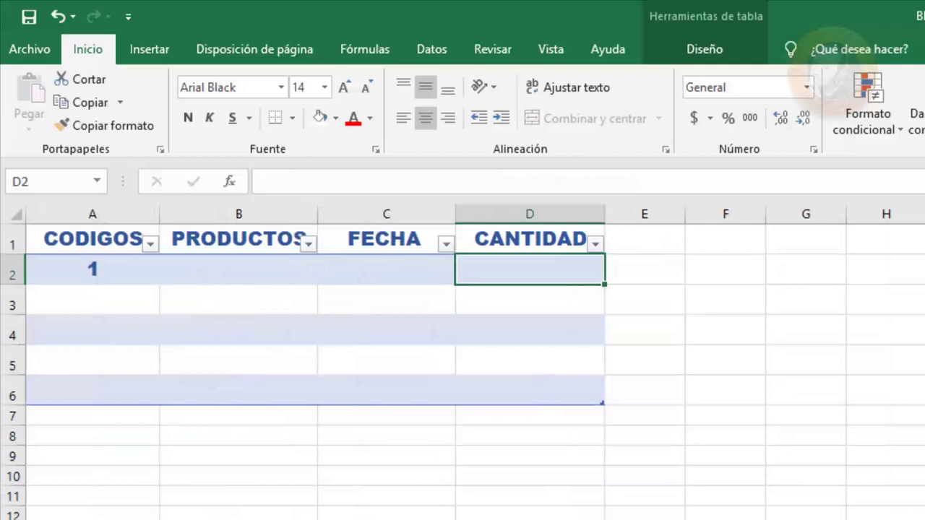
Build a BUSCARV product formula looking up A2 in INVENTARIO columns A–E, column 2, exact match.
left_click(255, 267)
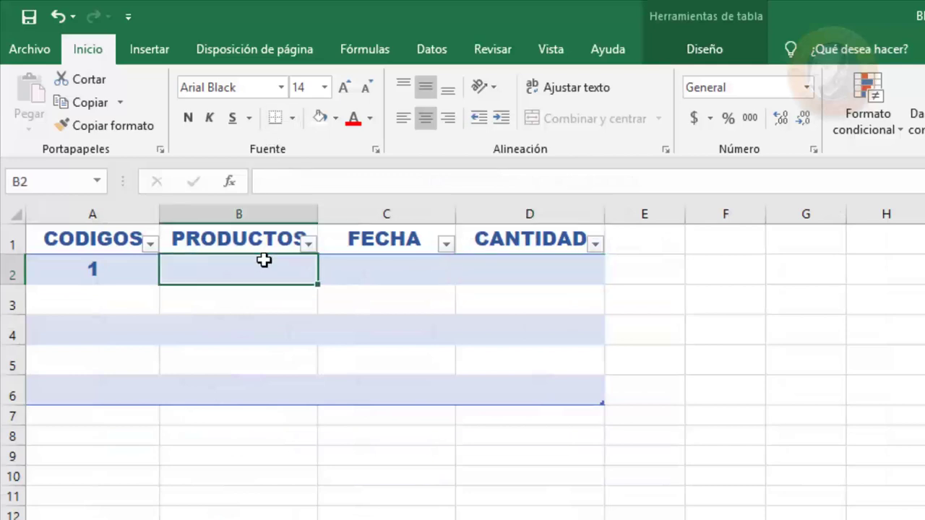
type("=")
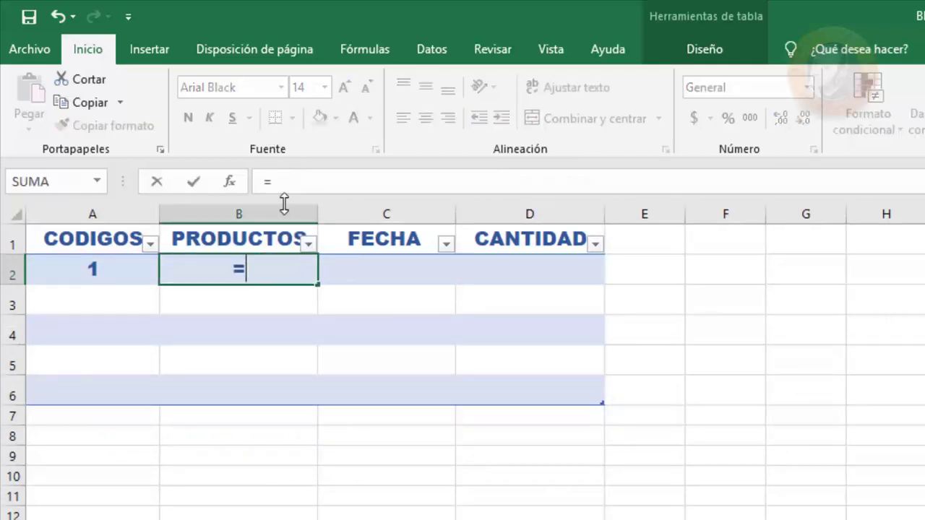
type("bus")
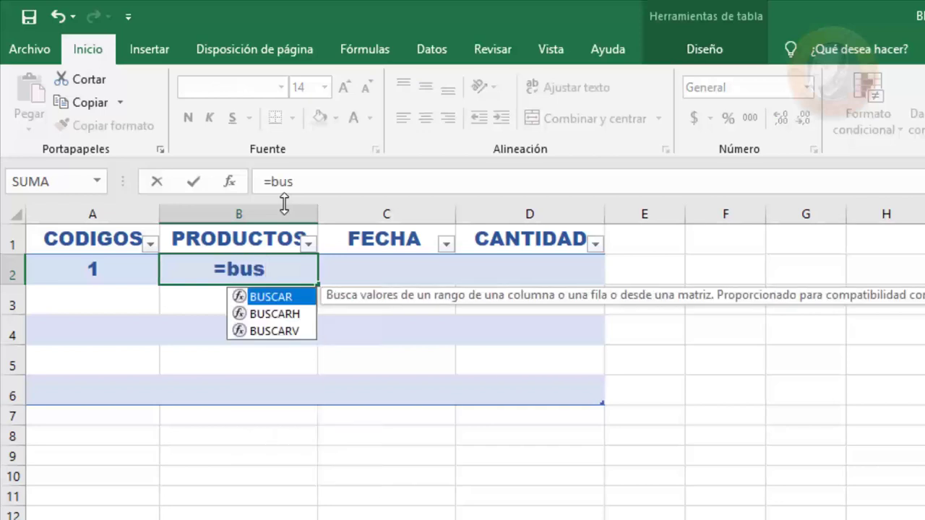
left_click(296, 333)
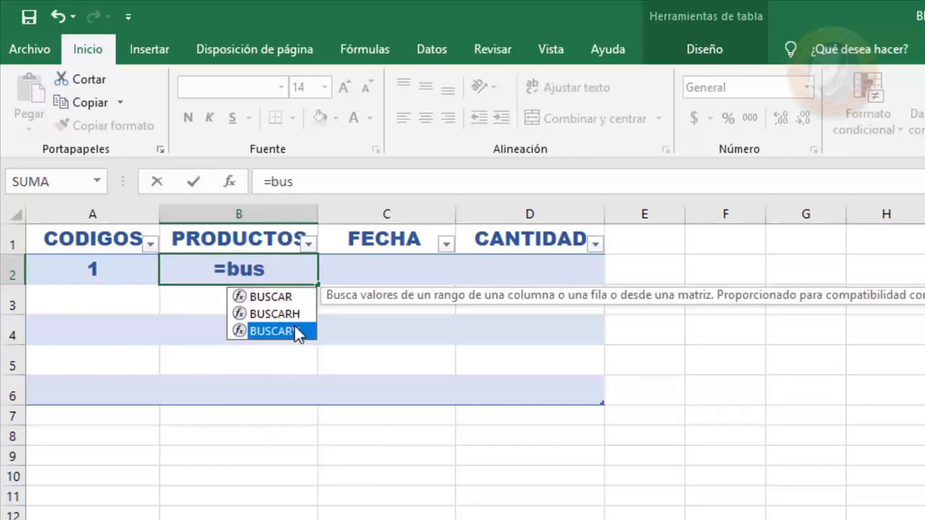
double_click(297, 332)
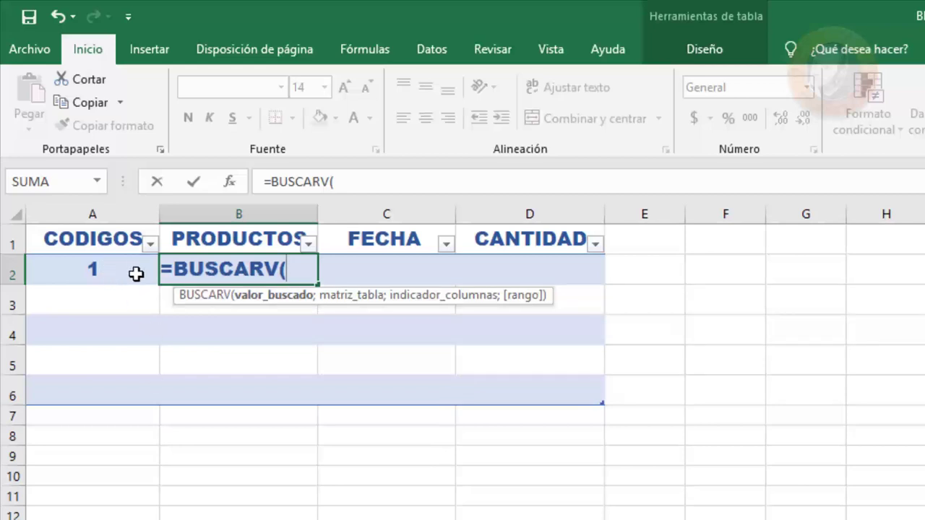
type("a2:")
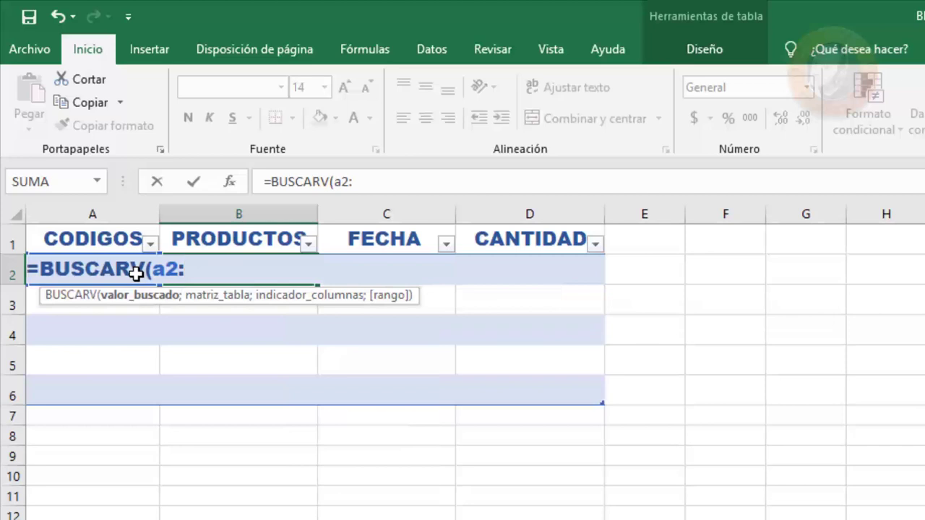
key("BackSpace")
type(";")
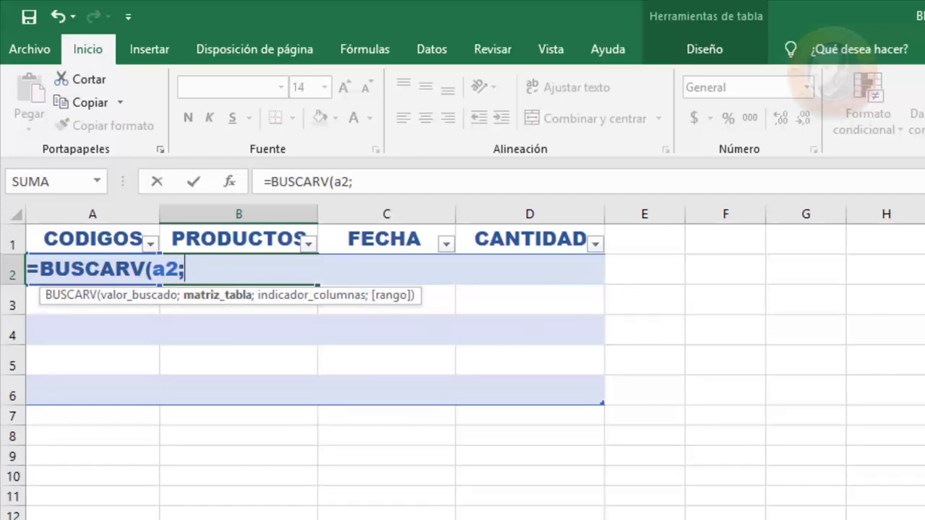
left_click(116, 517)
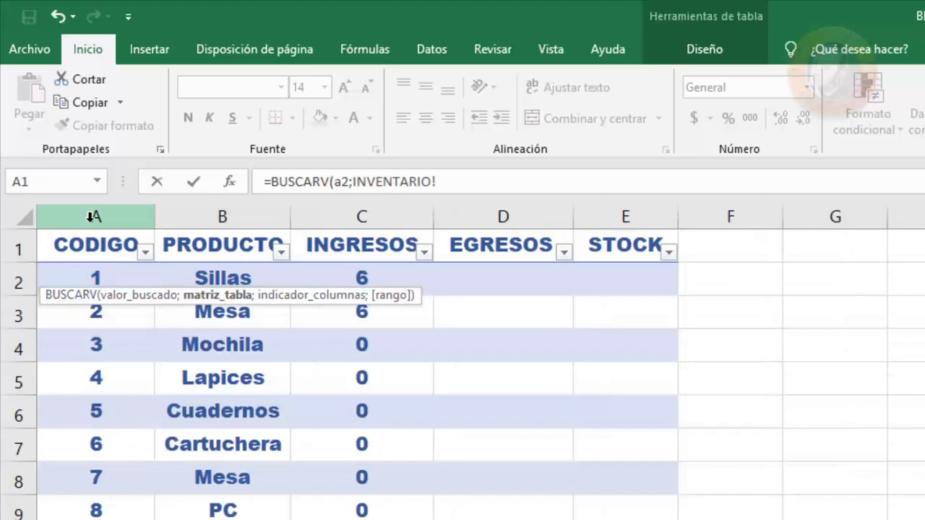
left_click(96, 216)
left_click_drag(263, 195, 641, 139)
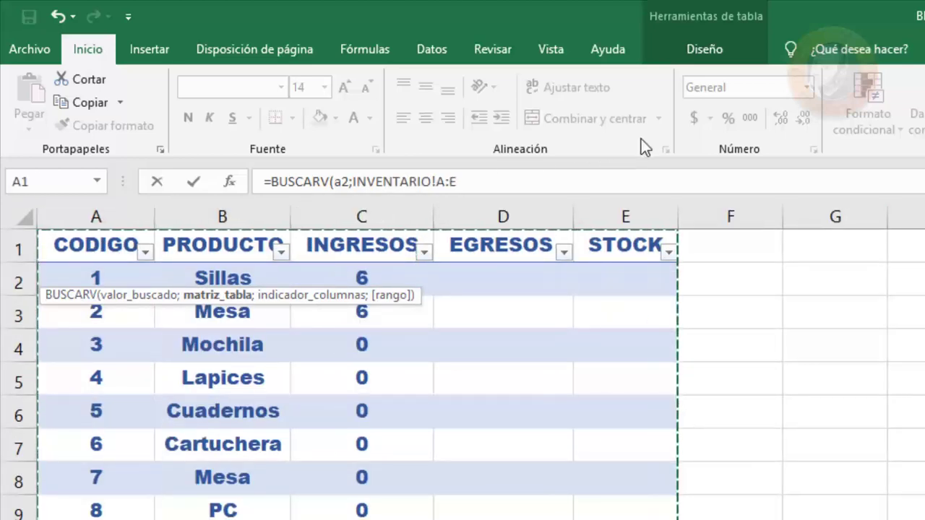
type(";2")
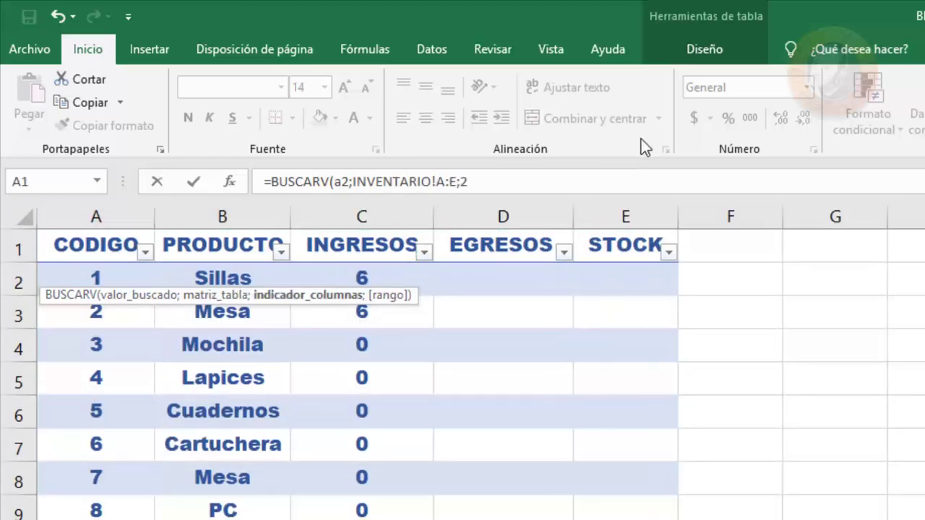
type(";")
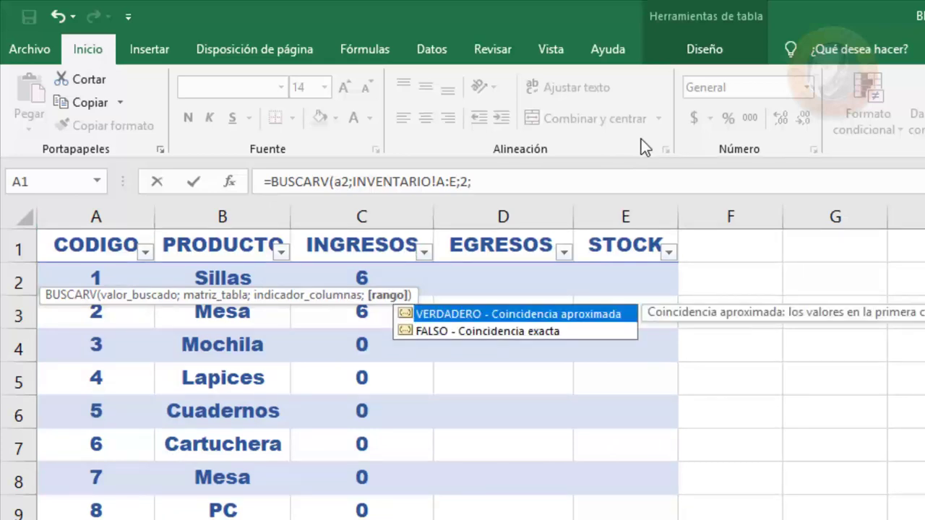
double_click(553, 334)
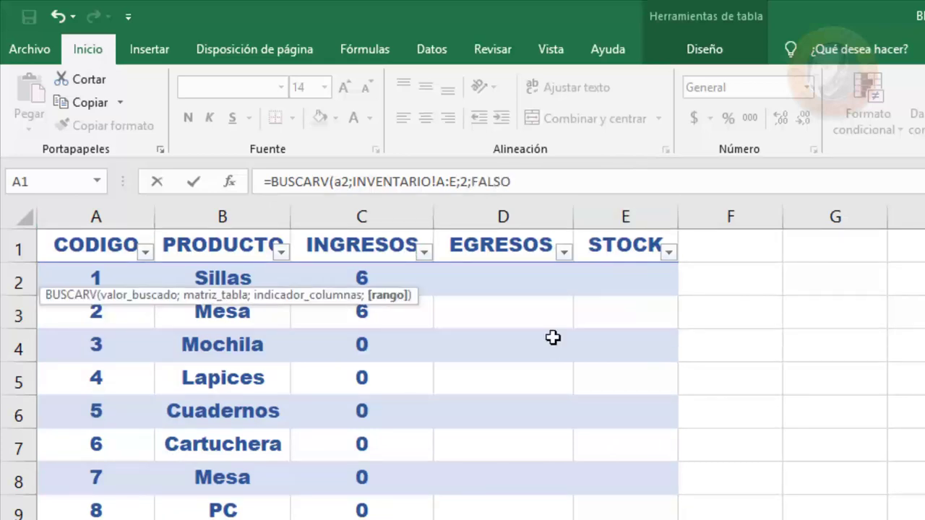
key("Return")
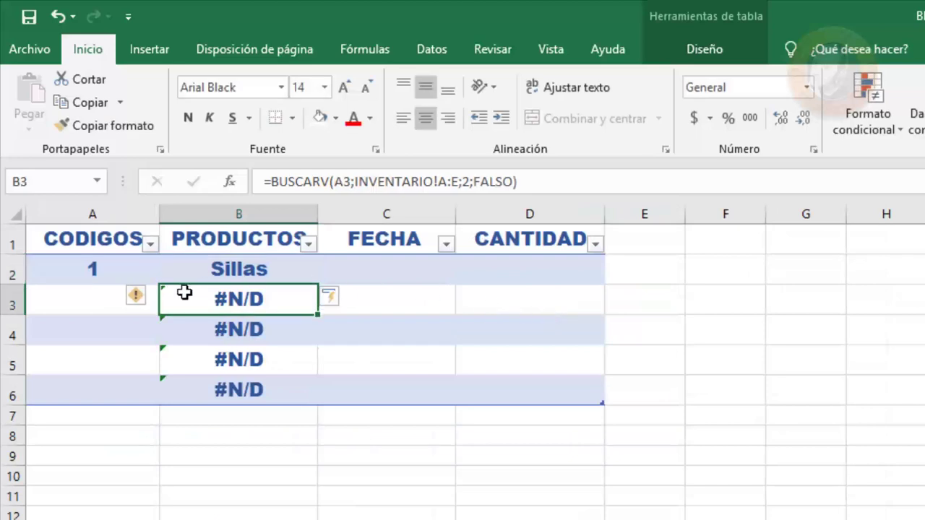
Enter codes 1, 2, 2, 2 in A3:A6 and type 22/03/2019 as the first date.
left_click(61, 306)
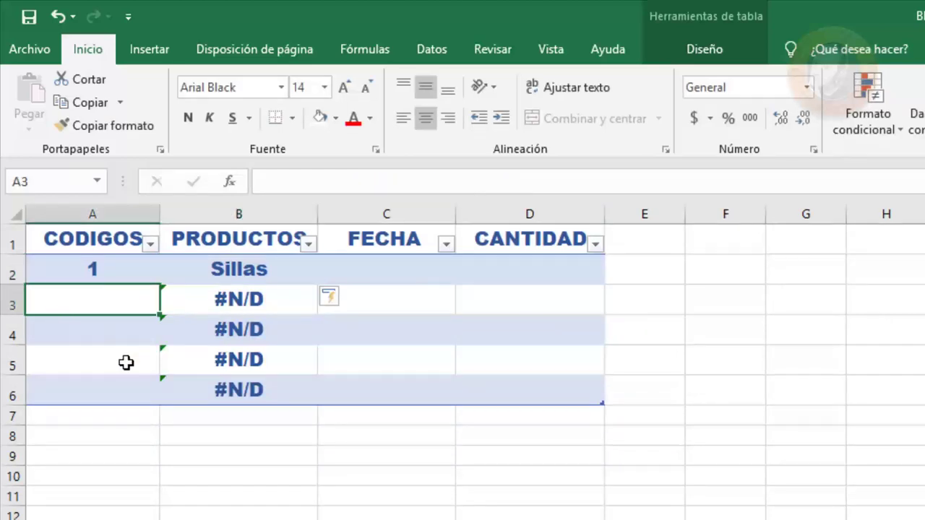
type("1")
key("Return")
type("2")
key("Return")
type("2")
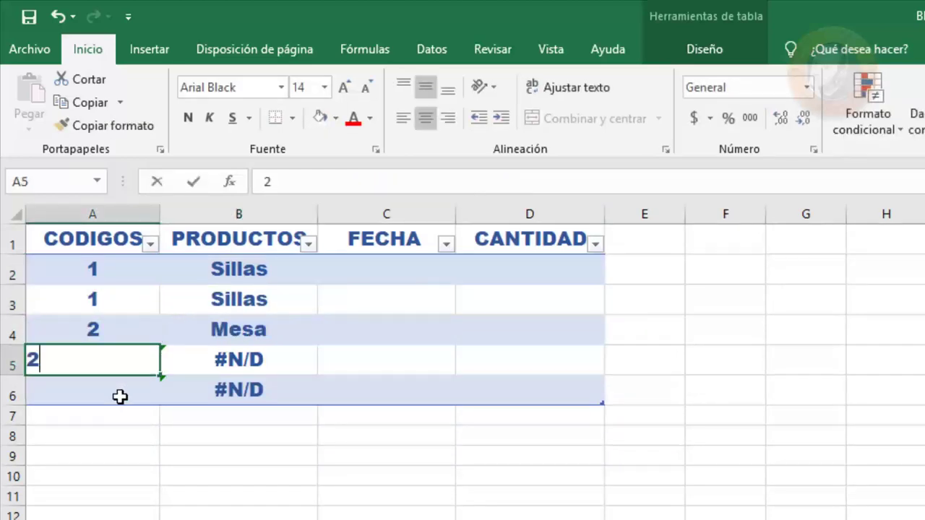
key("Return")
type("2")
left_click(344, 352)
left_click(386, 266)
type("22/0")
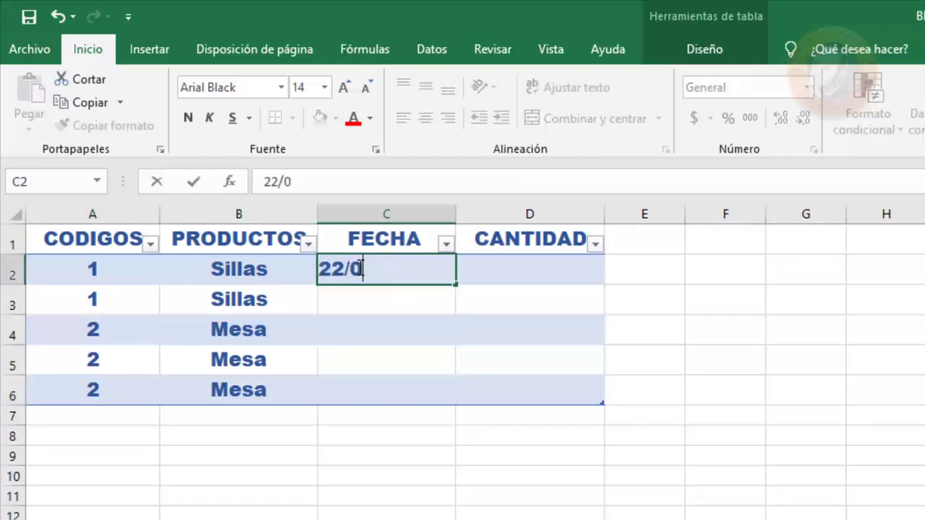
type("3/")
type("2019")
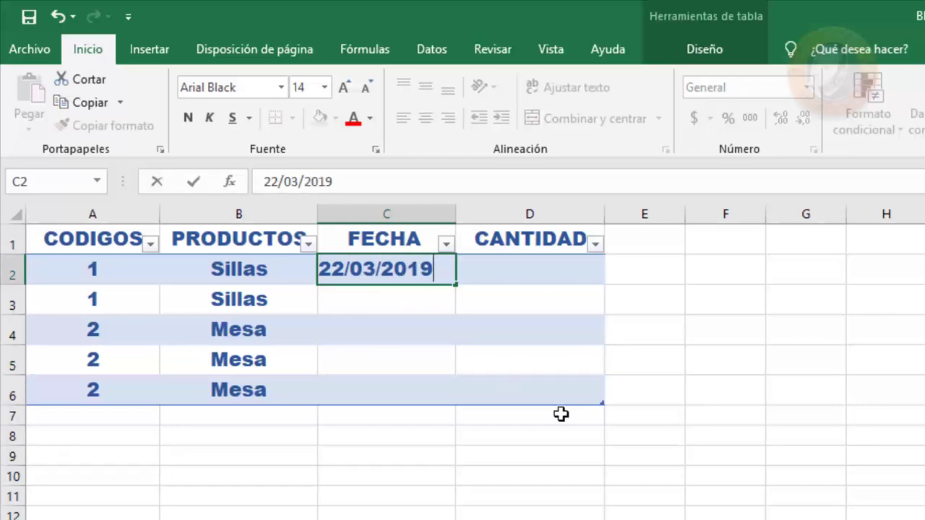
Fill the FECHA column with consecutive dates from 22/03/2019 down to row 6.
left_click(378, 318)
left_click(424, 268)
left_click_drag(456, 284, 468, 402)
Enter a quantity of 1 in each CANTIDAD cell D2:D6.
left_click(537, 264)
type("1")
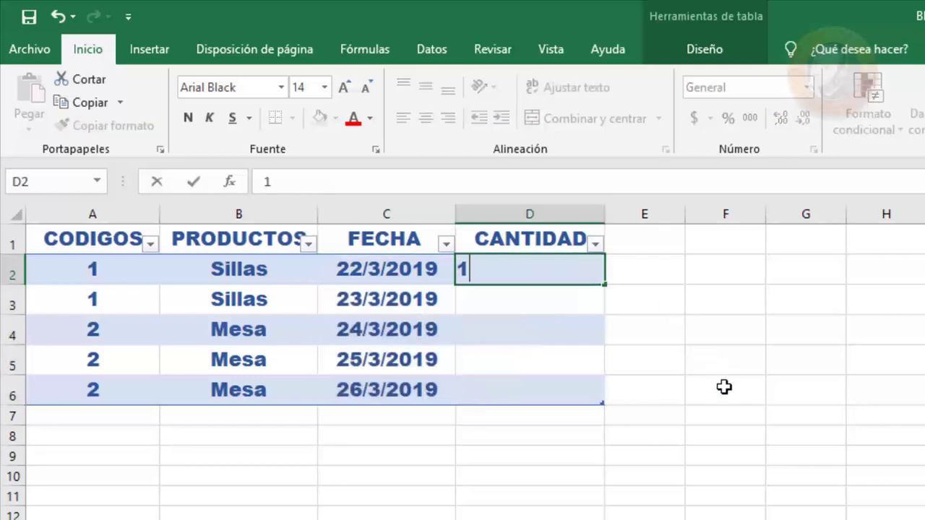
left_click(545, 298)
type("1")
left_click(538, 336)
type("1")
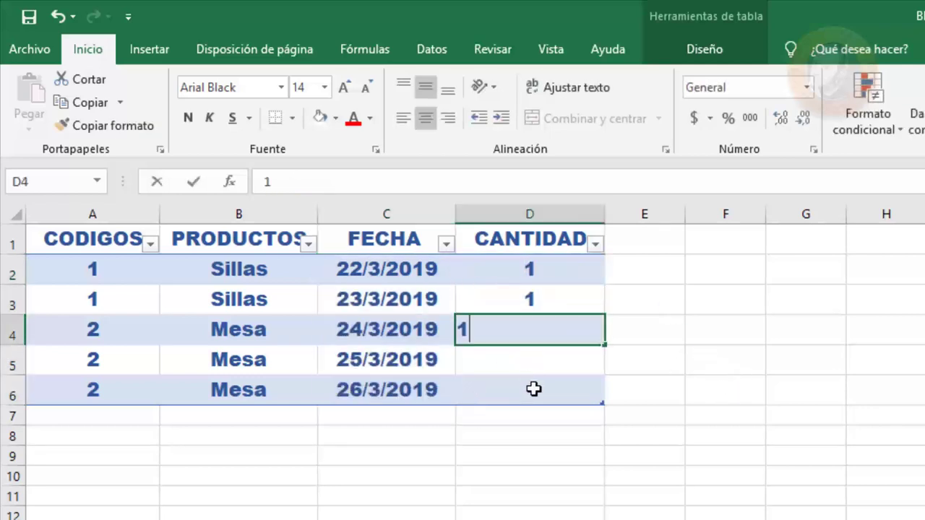
left_click(534, 390)
type("1")
left_click(542, 364)
type("1")
left_click(553, 401)
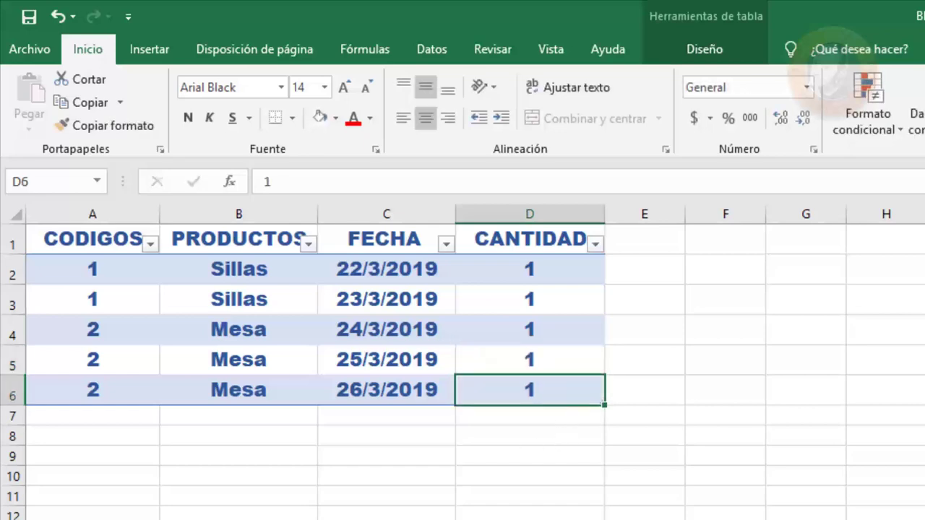
key("ctrl+Page_Up")
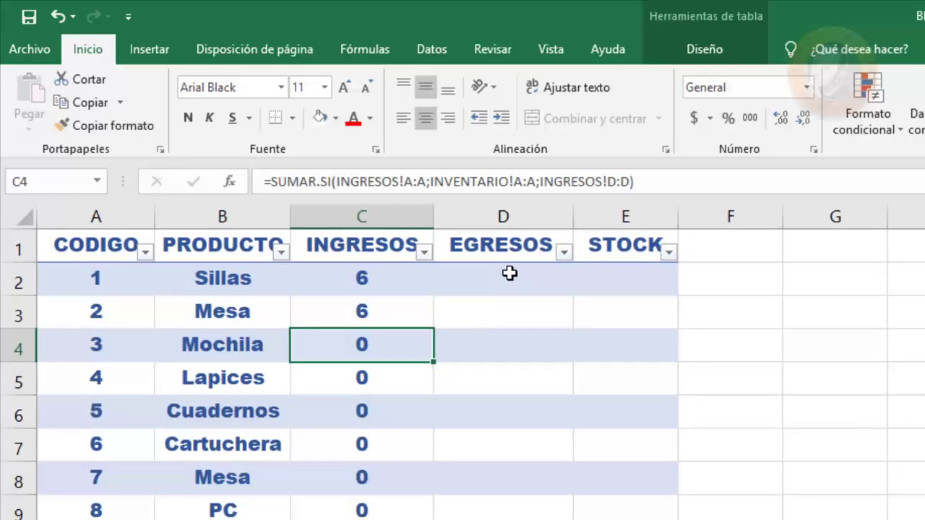
Start a SUMAR.SI formula in INVENTARIO D2 with EGRESOS!A:A as its range.
left_click(504, 282)
mouse_move(502, 287)
left_mouse_down()
mouse_move(530, 264)
mouse_move(539, 516)
left_mouse_up()
left_click(545, 280)
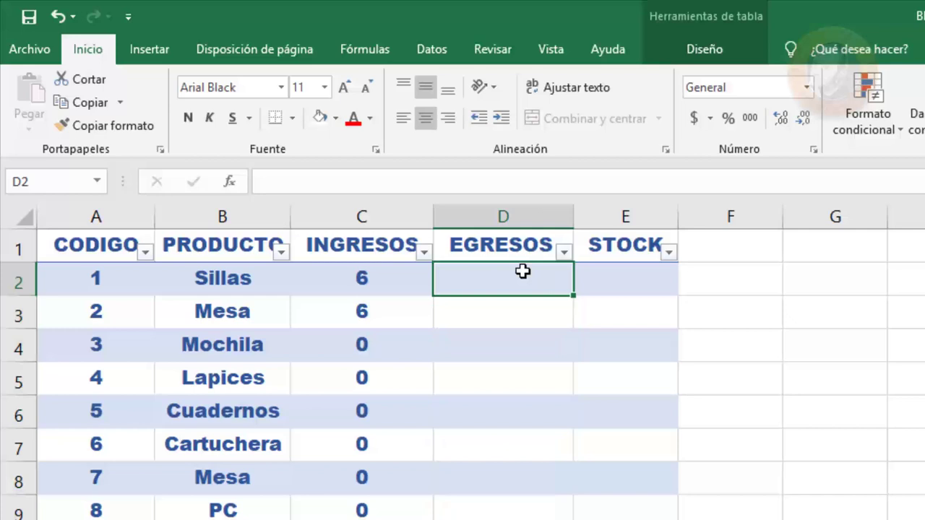
type("=s")
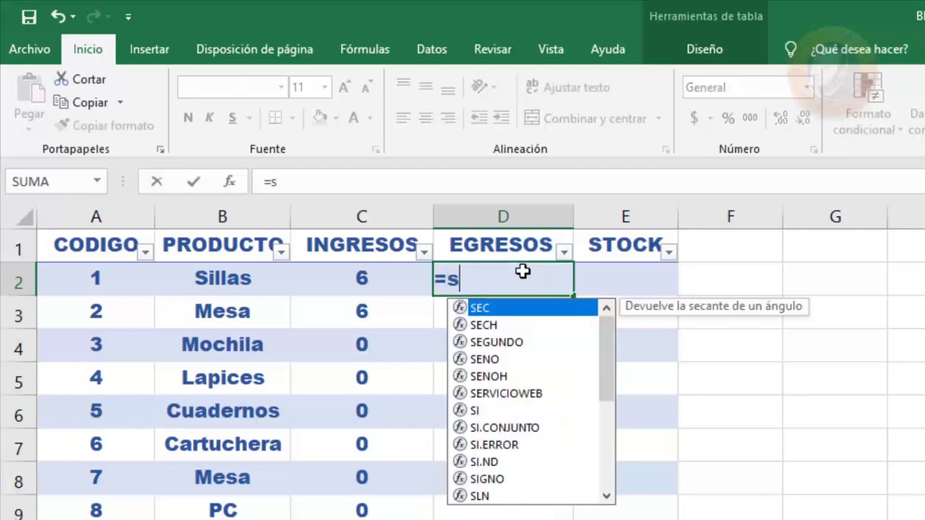
type("umar")
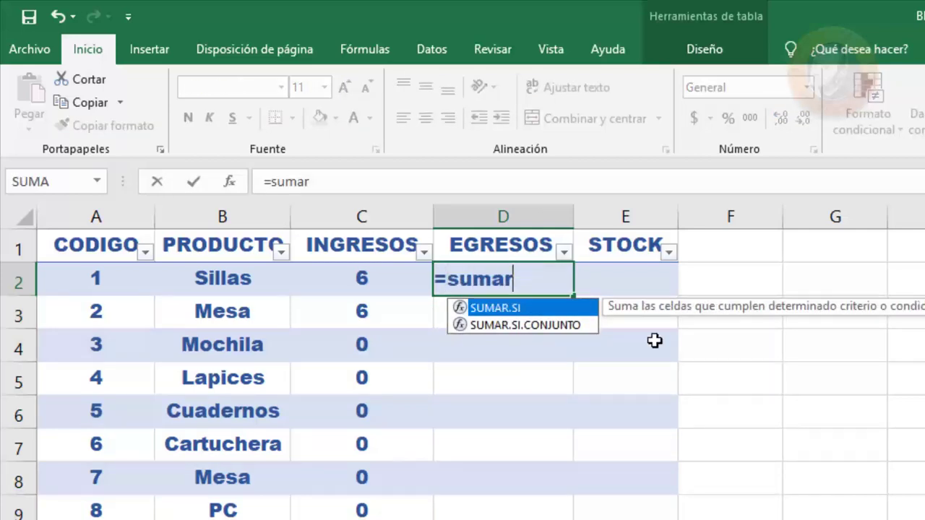
double_click(519, 308)
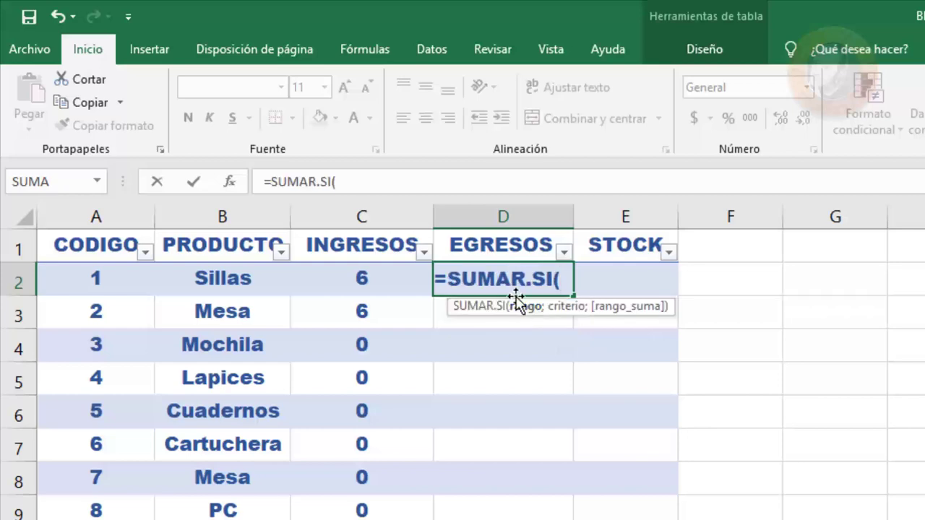
left_click(58, 517)
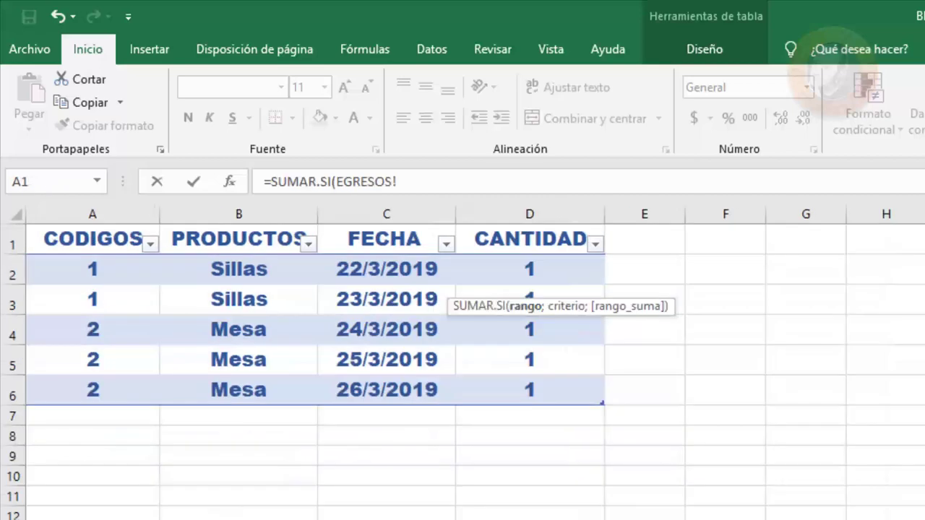
left_click(92, 210)
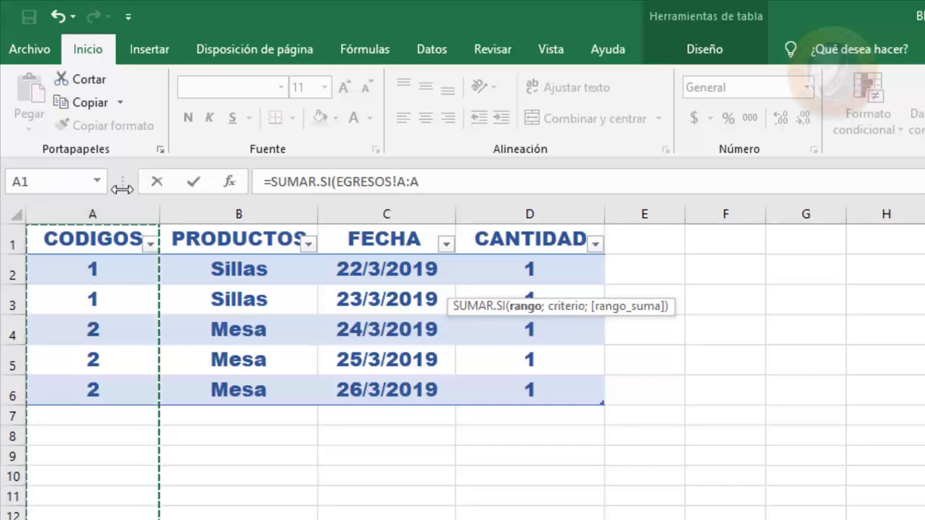
type(";")
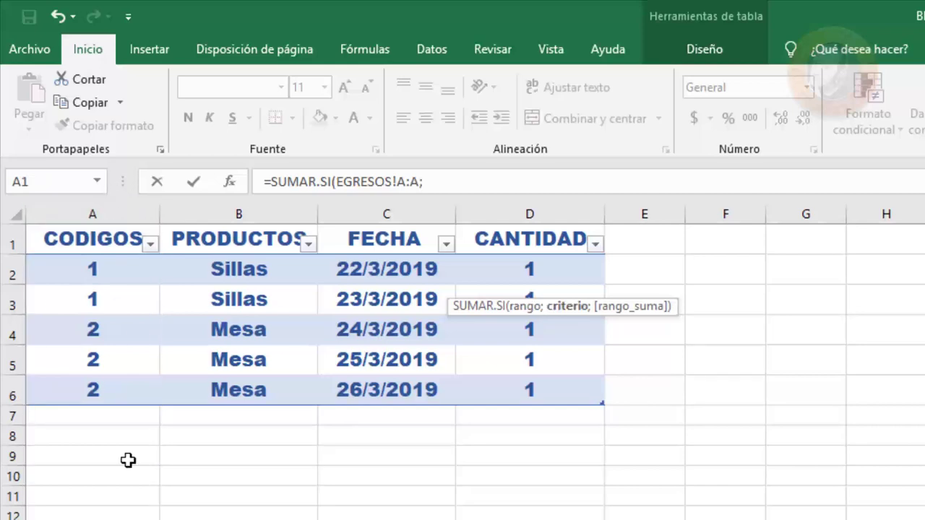
Add INVENTARIO!A:A as the criteria and EGRESOS!D:D as the sum range, then commit.
key("ctrl+Page_Up")
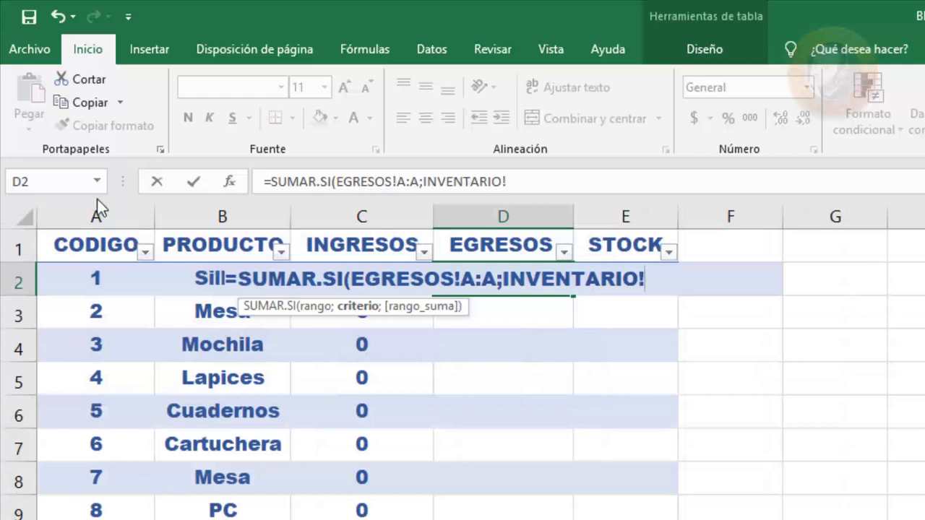
left_click(79, 217)
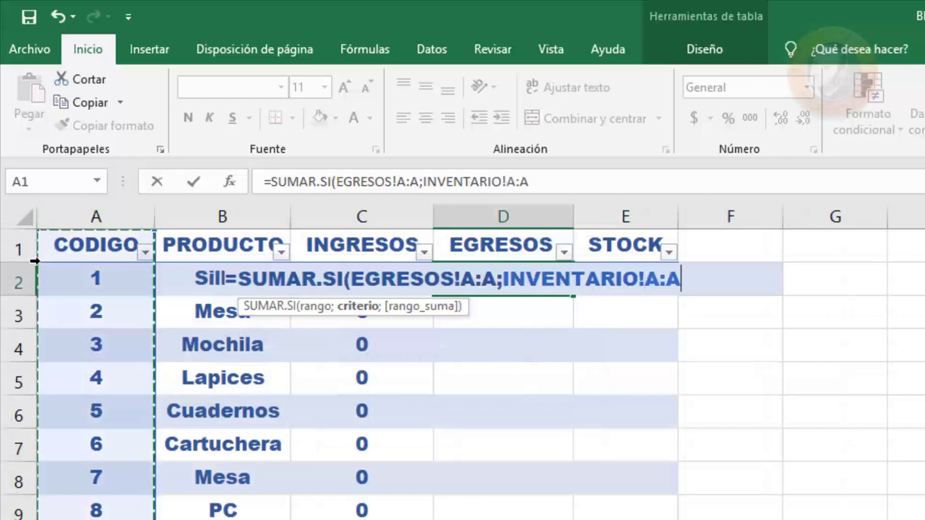
type(";EGRESOS!")
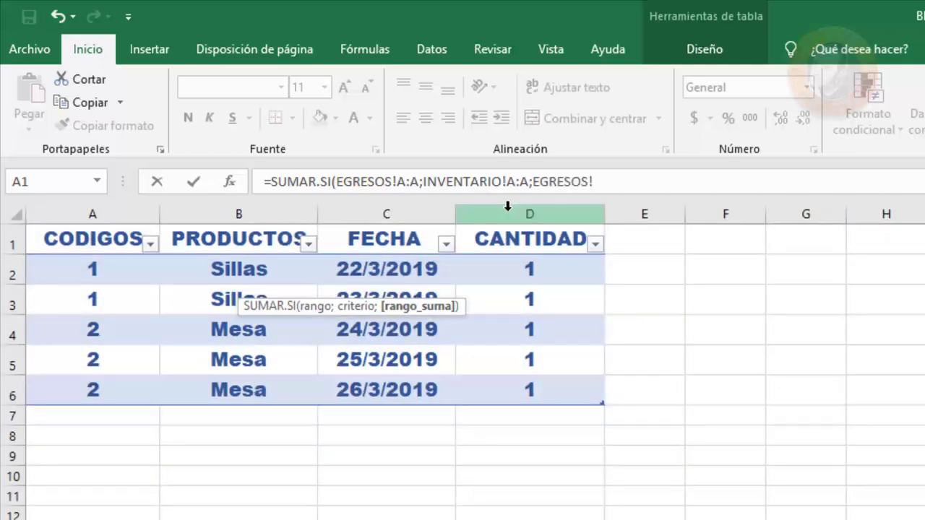
left_click(509, 209)
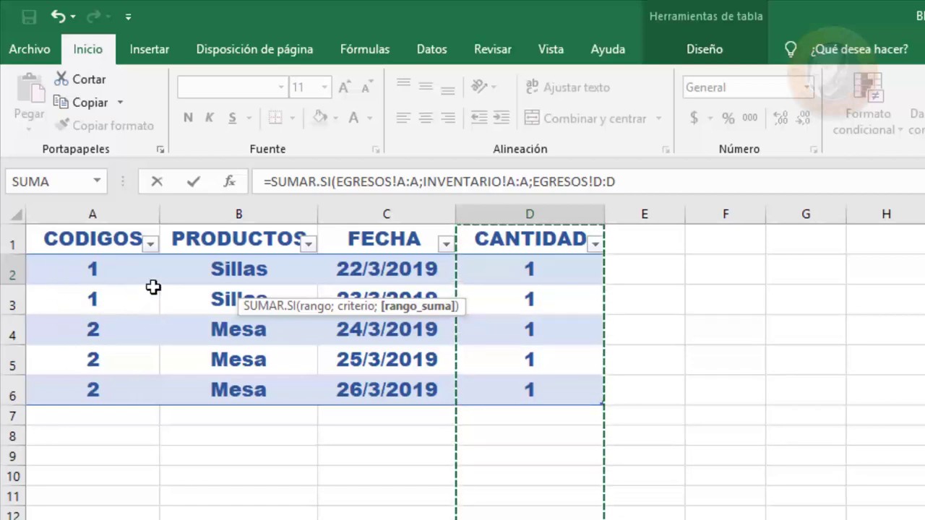
key("Return")
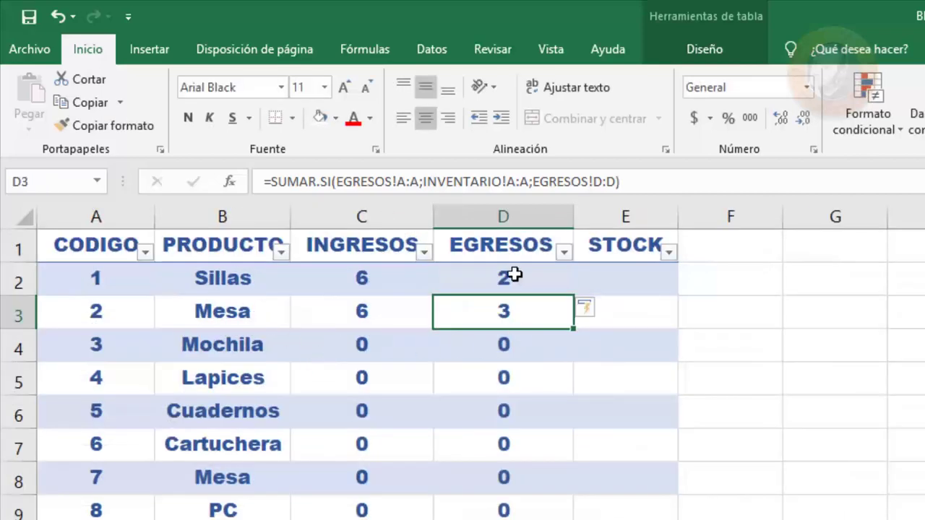
Check the EGRESOS results and widen the STOCK column.
left_click(512, 275)
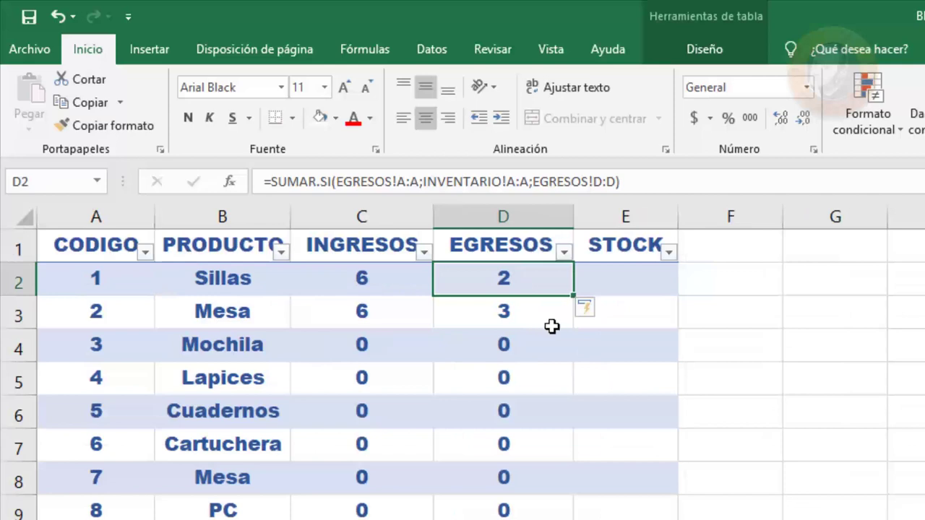
left_click(554, 304)
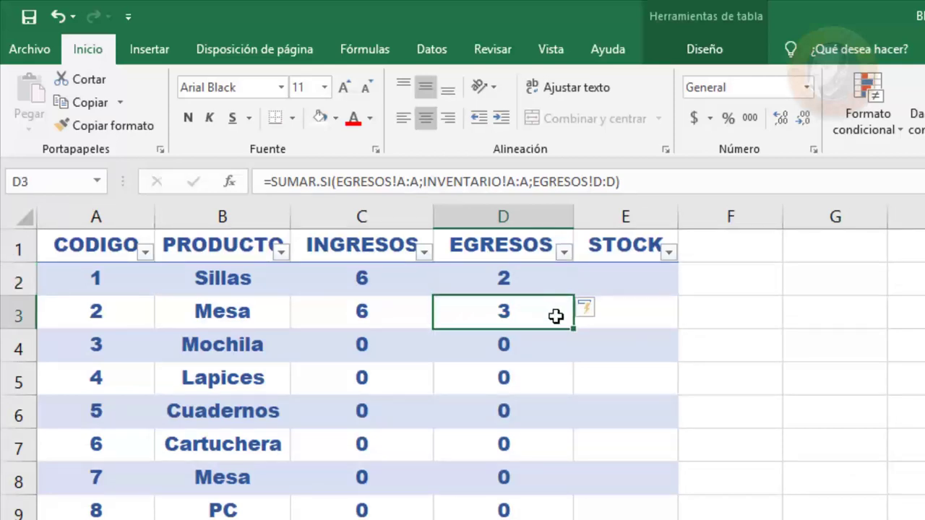
left_click_drag(678, 215, 744, 212)
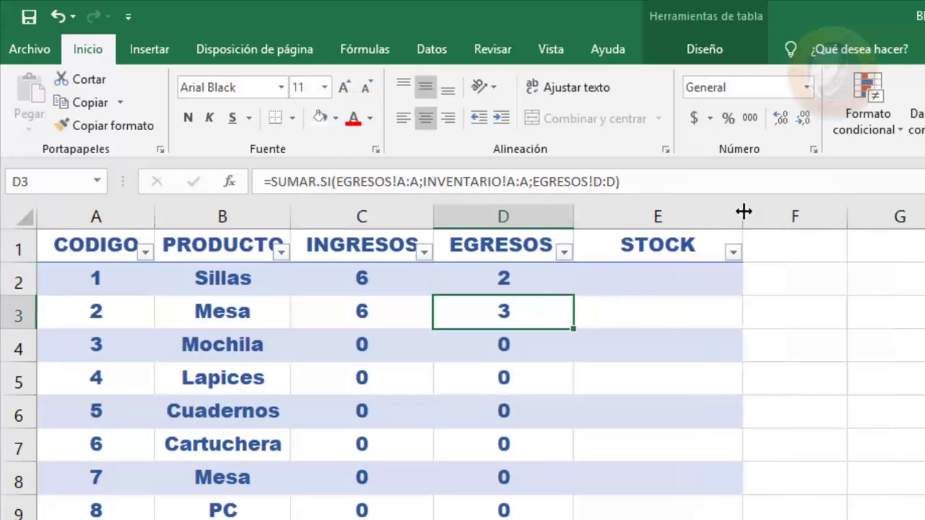
left_click(651, 285)
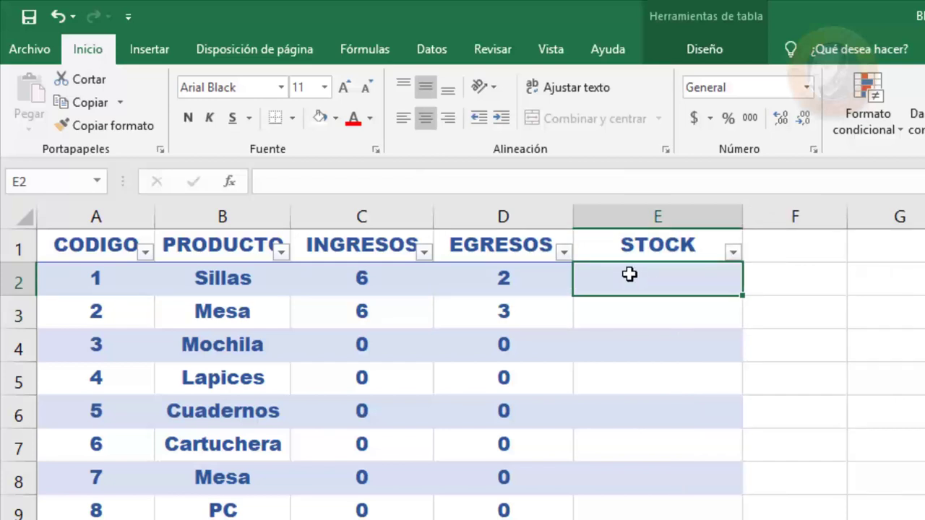
type("?")
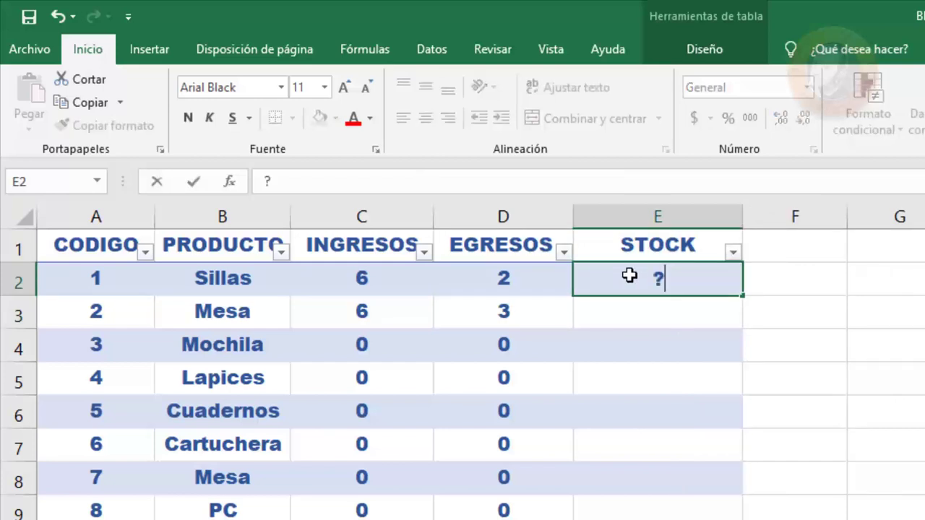
type("=")
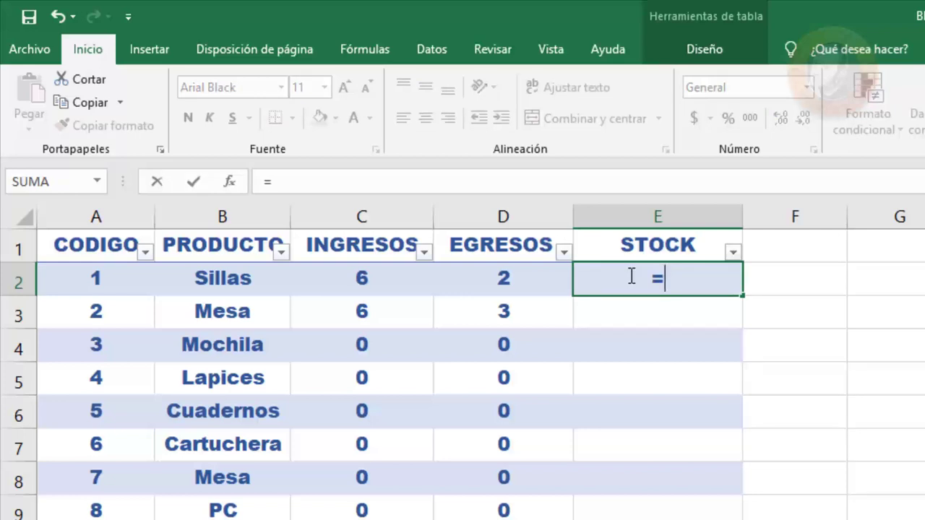
left_click(397, 281)
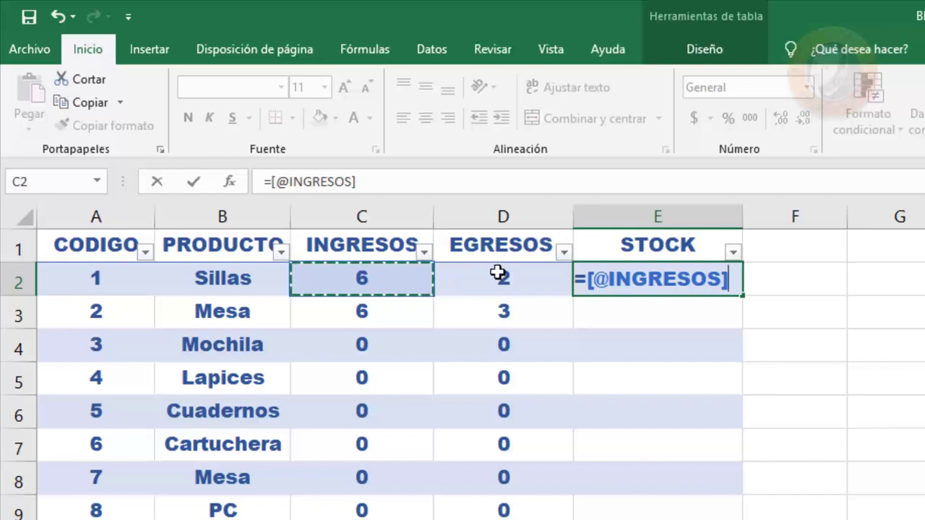
type("-")
left_click(507, 278)
key("Return")
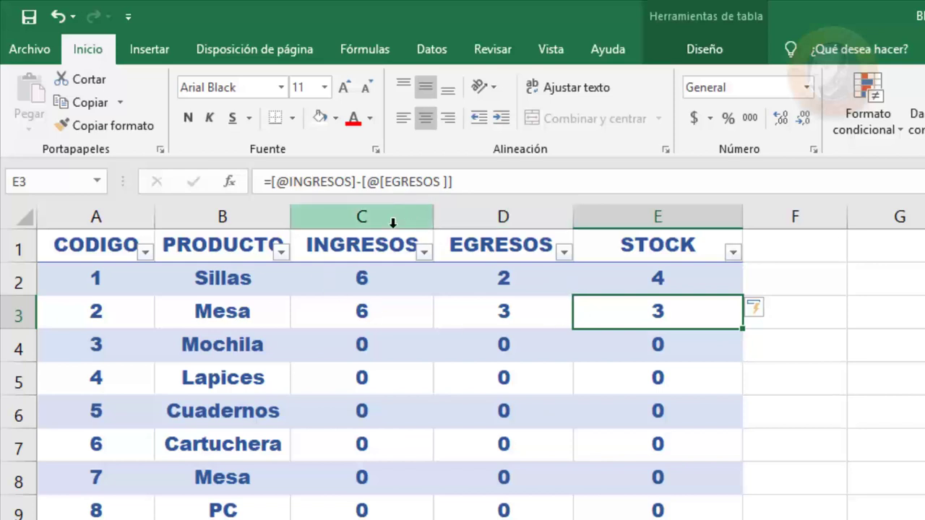
Hide the INGRESOS and EGRESOS columns (C:D) and inspect the STOCK formula in E2.
left_click_drag(395, 212, 487, 205)
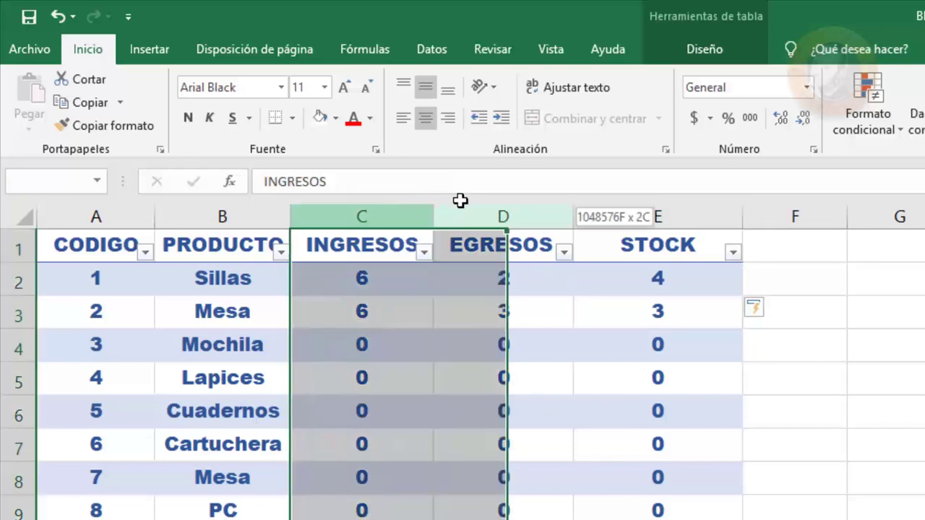
right_click(413, 209)
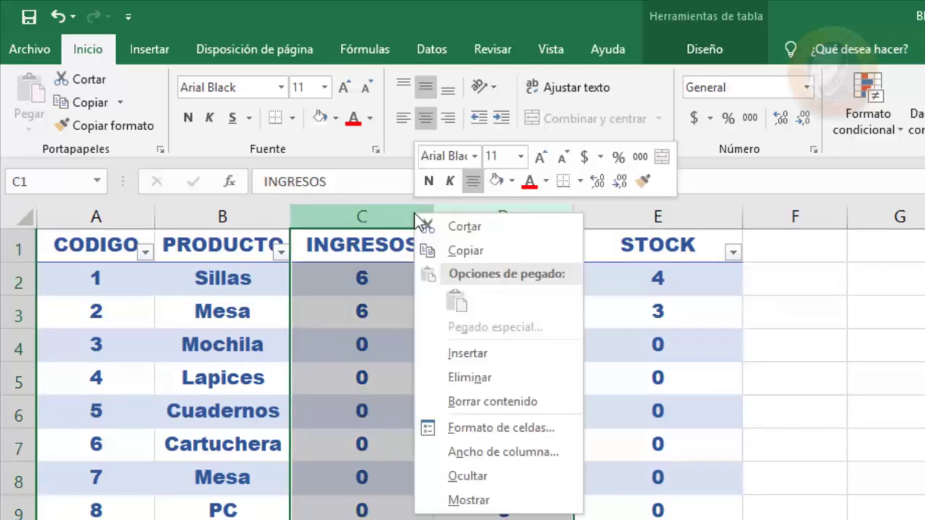
left_click(509, 477)
left_click(330, 210)
left_click(382, 354)
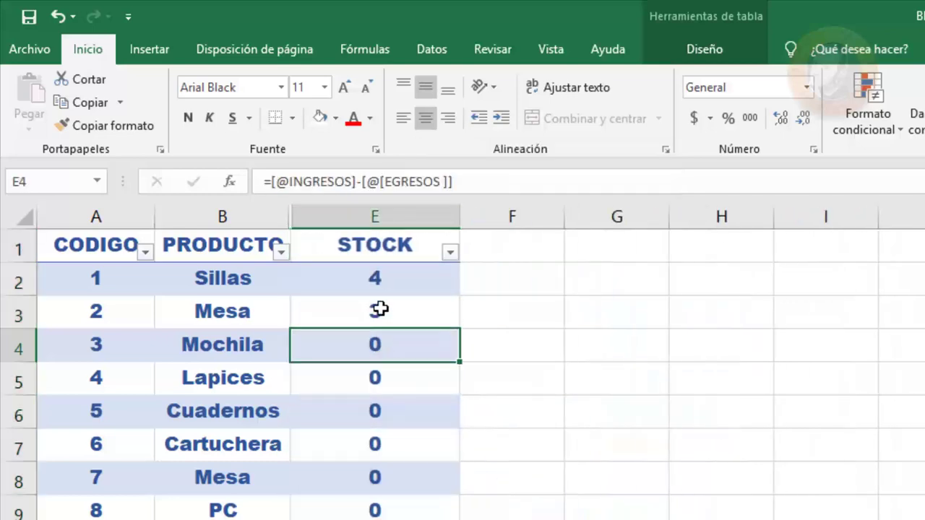
left_click(382, 278)
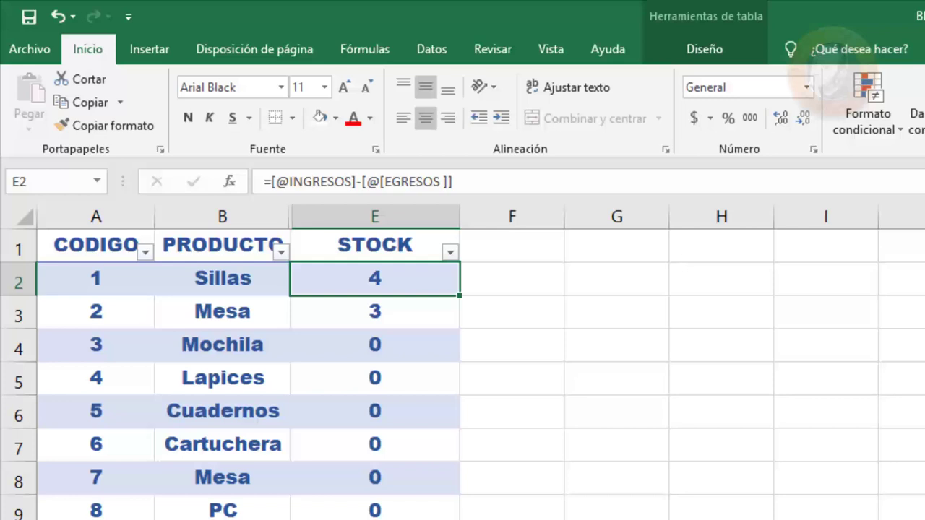
key("ctrl+Page_Down")
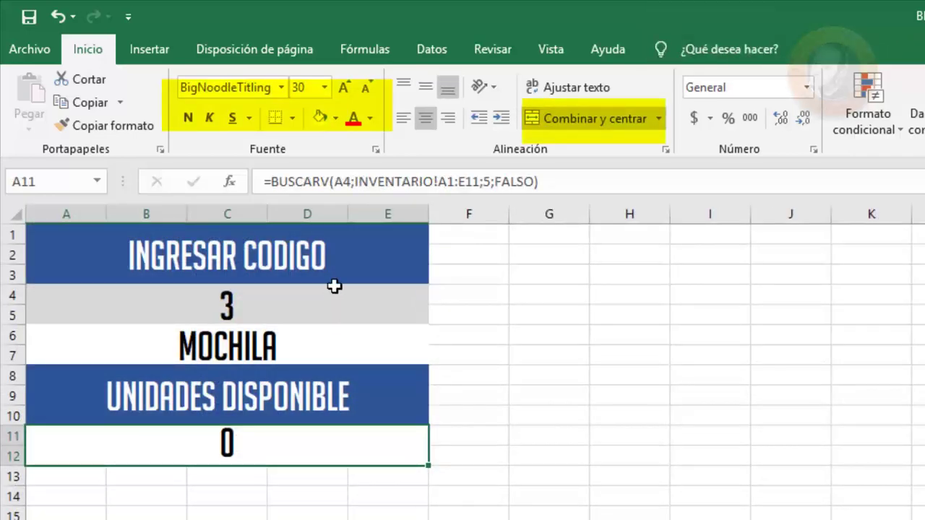
Merge cells F1:J3 into a single block.
left_click(367, 261)
left_click(329, 301)
left_click(325, 267)
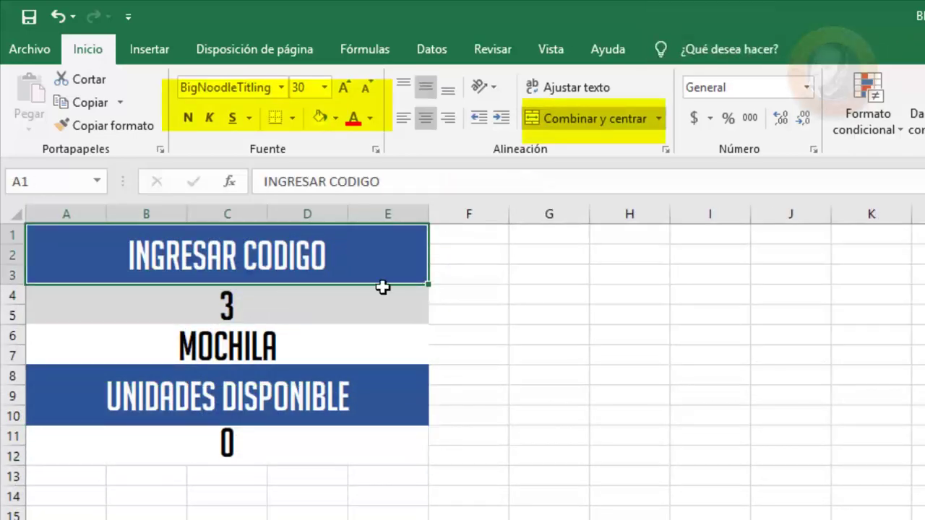
left_click(384, 289)
left_click_drag(492, 233, 792, 273)
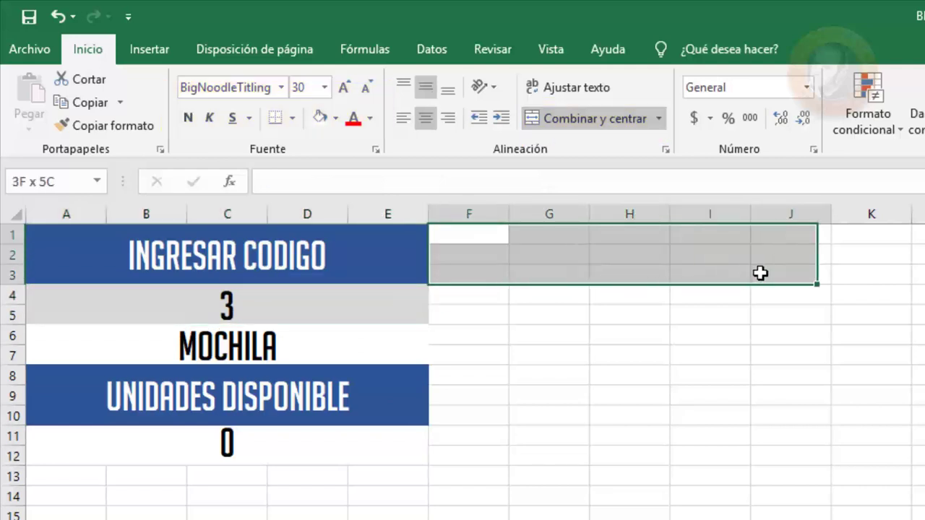
left_click(604, 116)
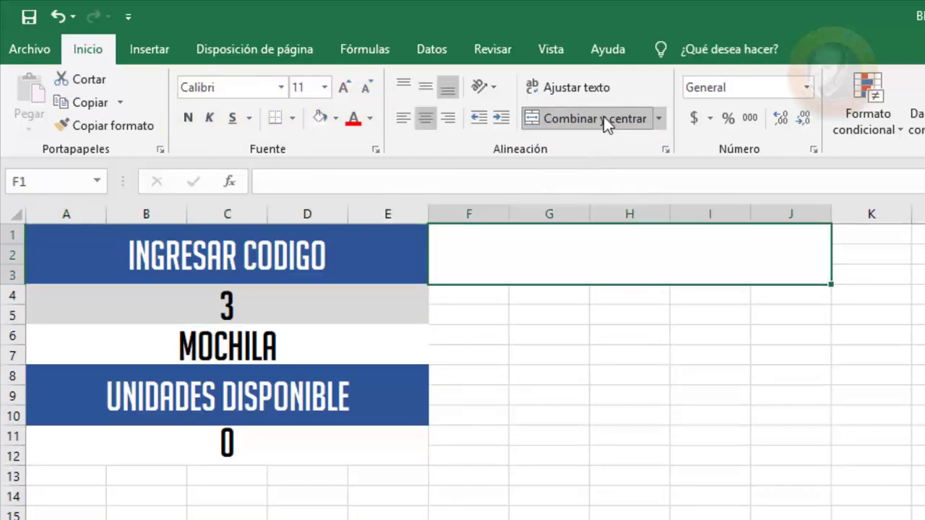
Give the merged block a dark blue fill and white Agency FB 24 text.
left_click(336, 117)
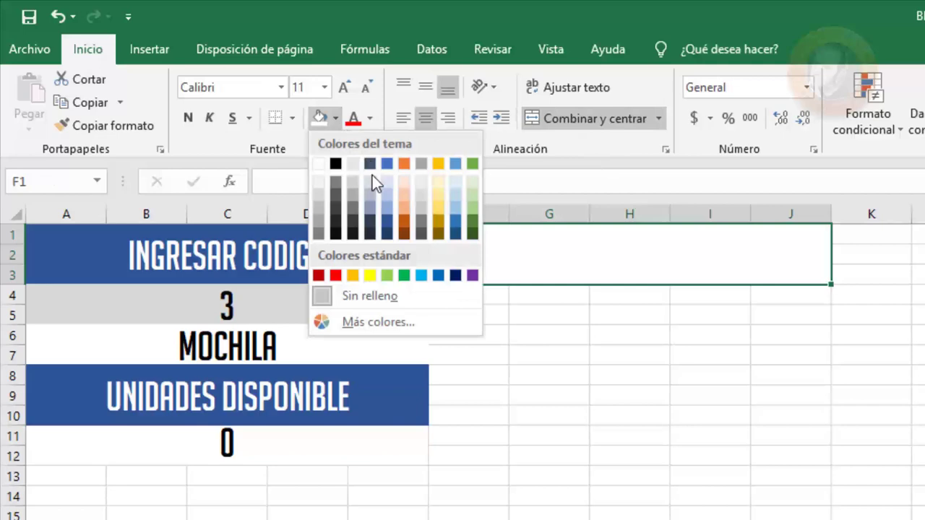
left_click(390, 217)
left_click(370, 124)
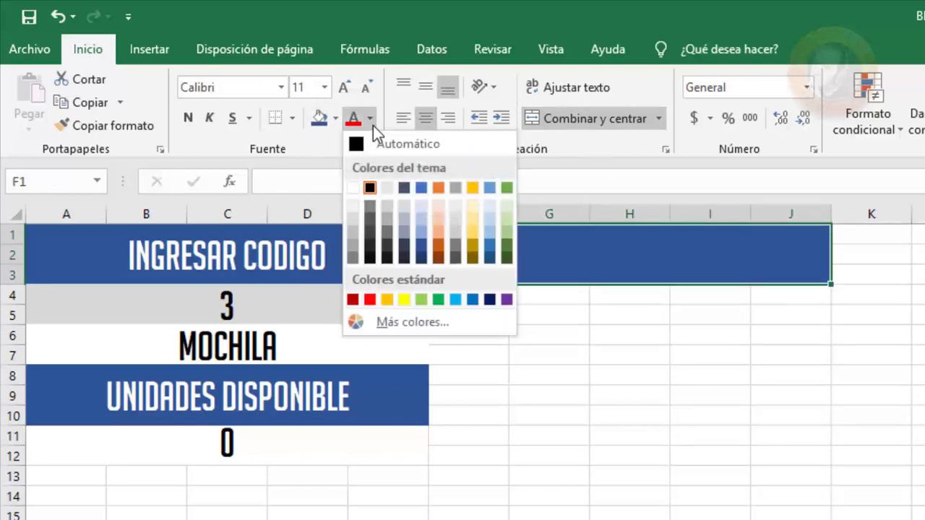
left_click(350, 189)
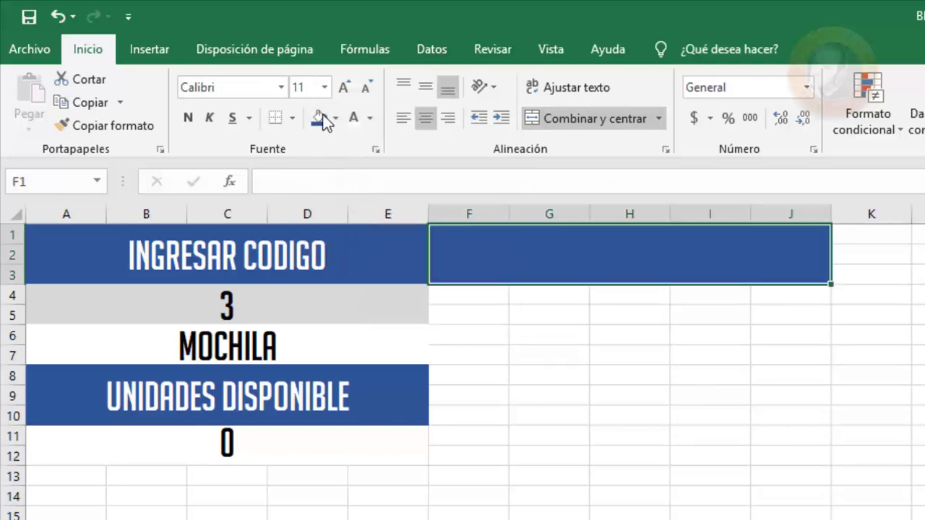
left_click(281, 87)
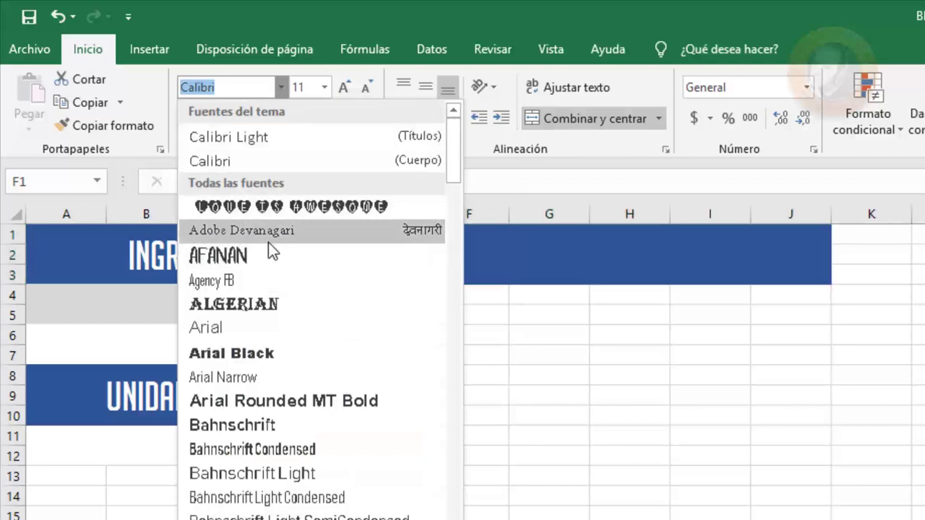
left_click(280, 278)
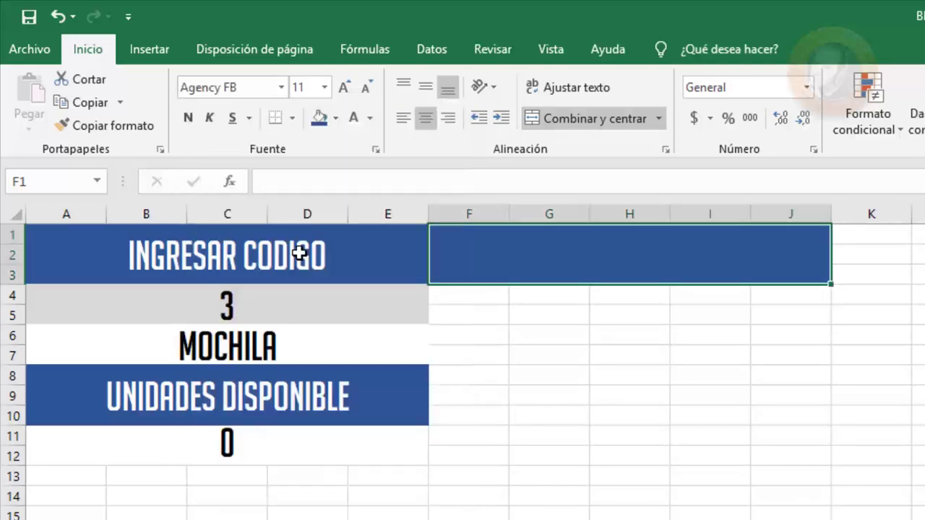
left_click(324, 87)
left_click(300, 302)
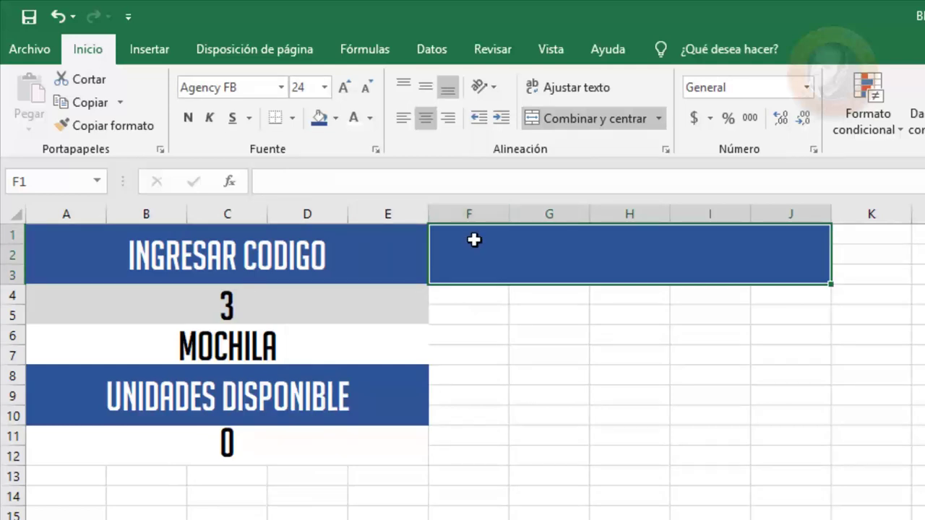
Type trial text into the block, then undo it so the block stays empty.
type("innbgfhfght")
left_click(660, 326)
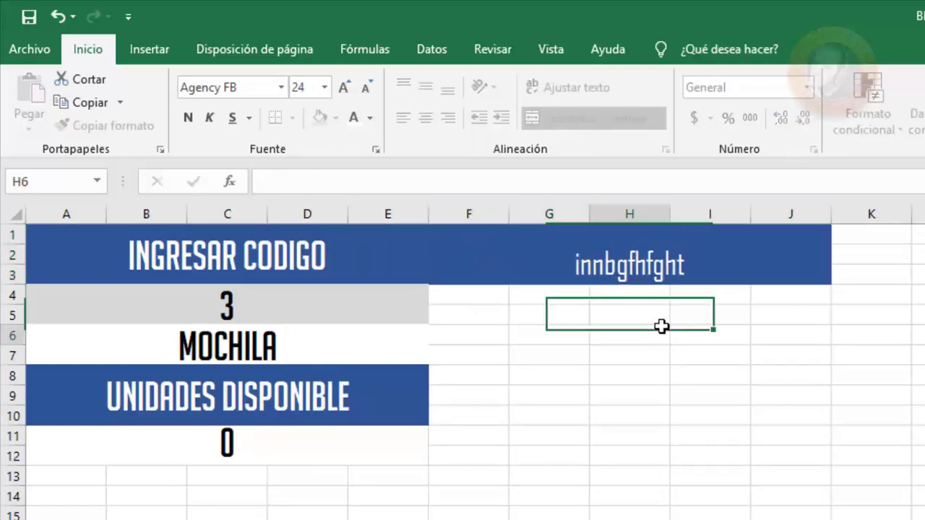
left_click(694, 247)
key("ctrl+z")
Undo the blue font change and review the panel's heading and lookup formula cells.
key("ctrl+z")
key("ctrl+z")
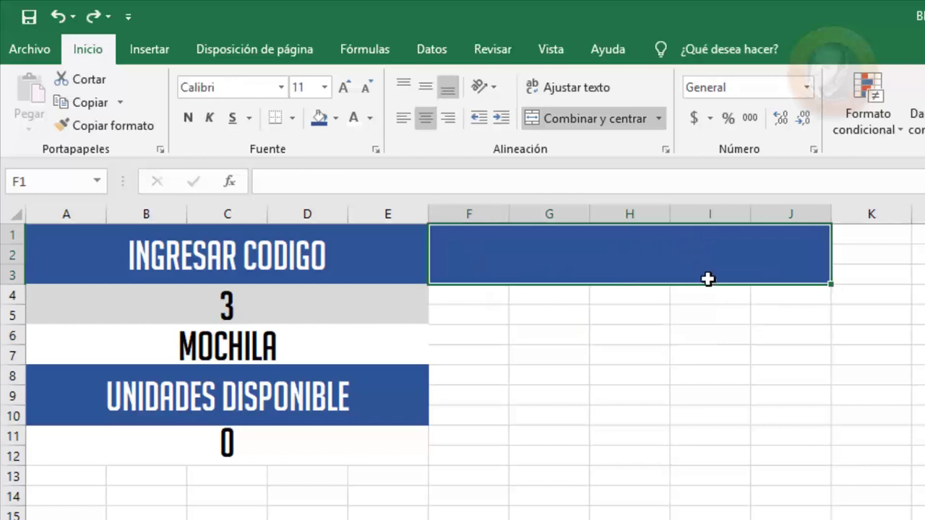
key("ctrl+z")
left_click(402, 274)
left_click(405, 310)
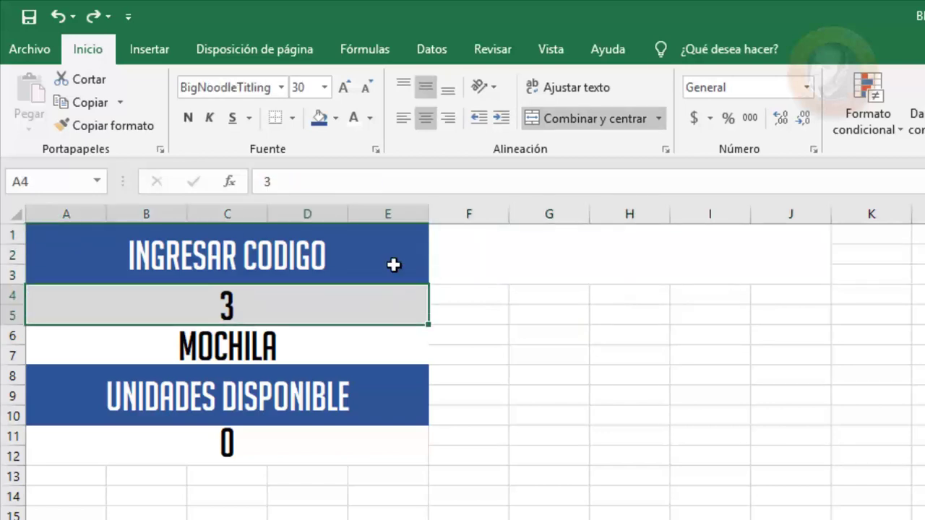
left_click(392, 265)
left_click(388, 358)
left_click(384, 392)
left_click(392, 446)
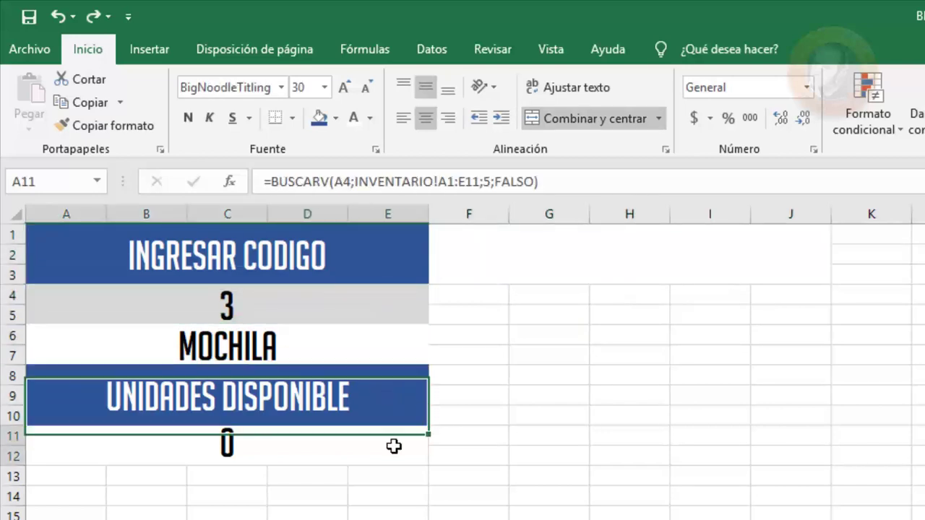
left_click(405, 397)
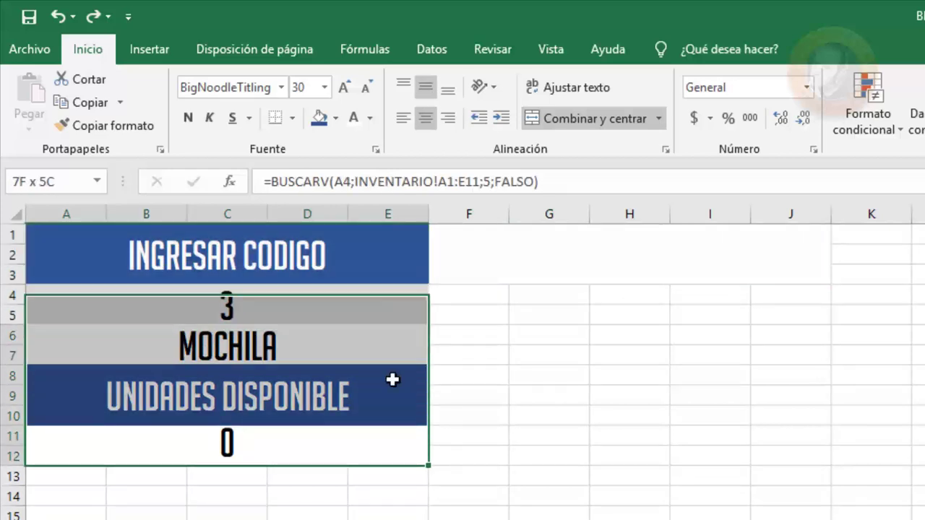
left_click_drag(393, 454, 392, 380)
left_click(362, 260)
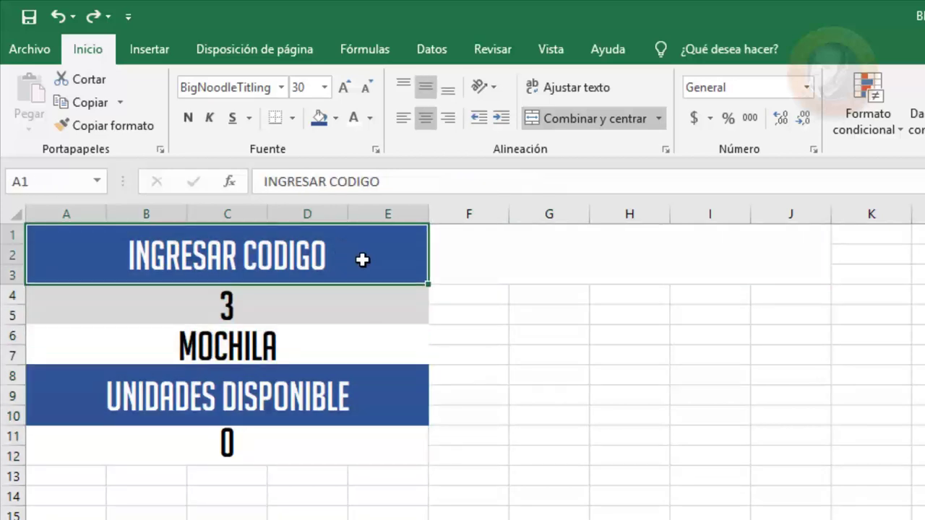
Enter code 4, then code 1, in the A4 code cell.
left_click(273, 315)
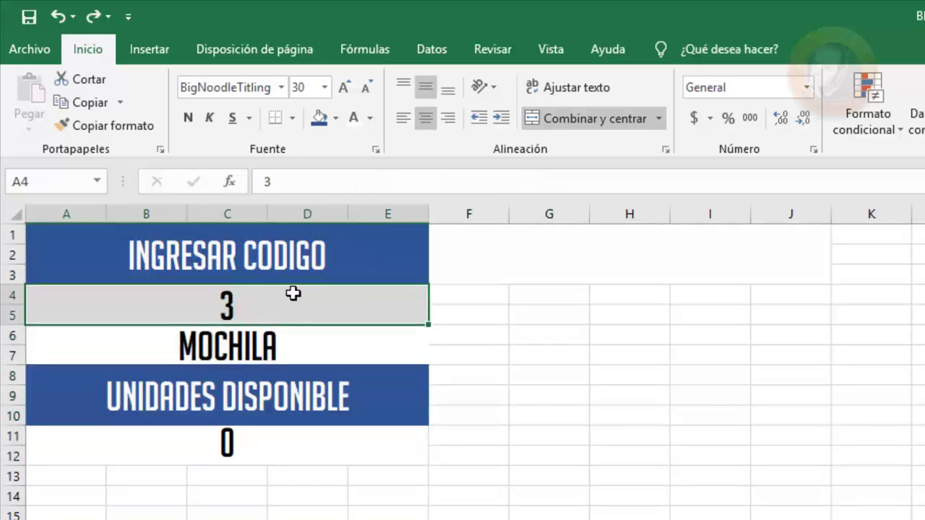
type("4")
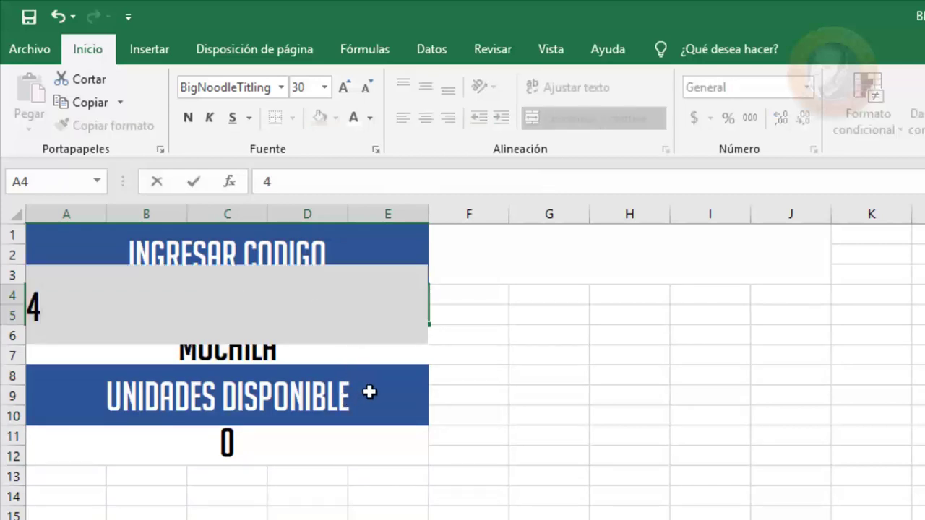
key("Return")
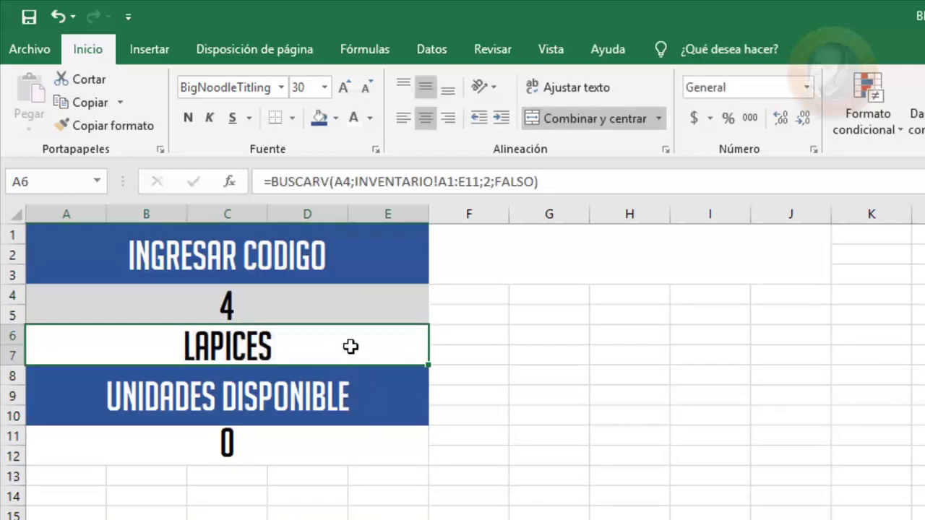
left_click(349, 309)
type("12")
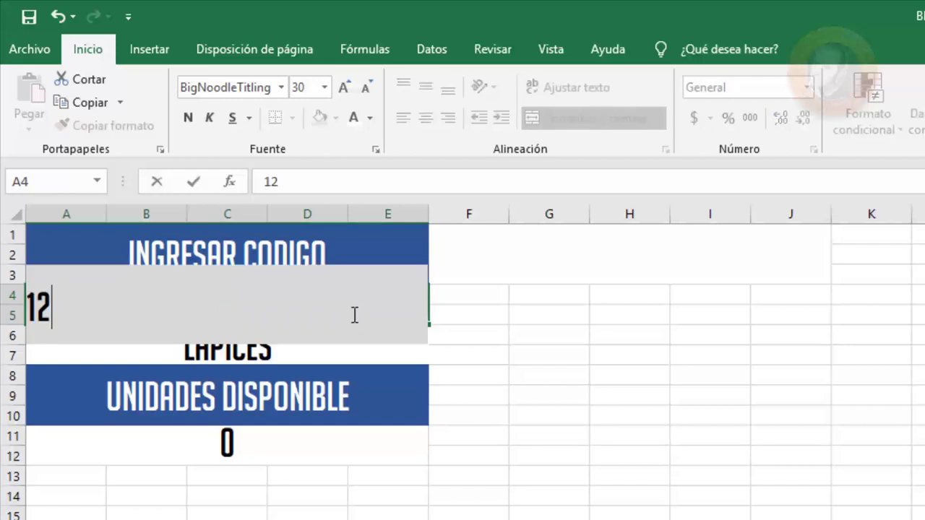
key("BackSpace")
key("Return")
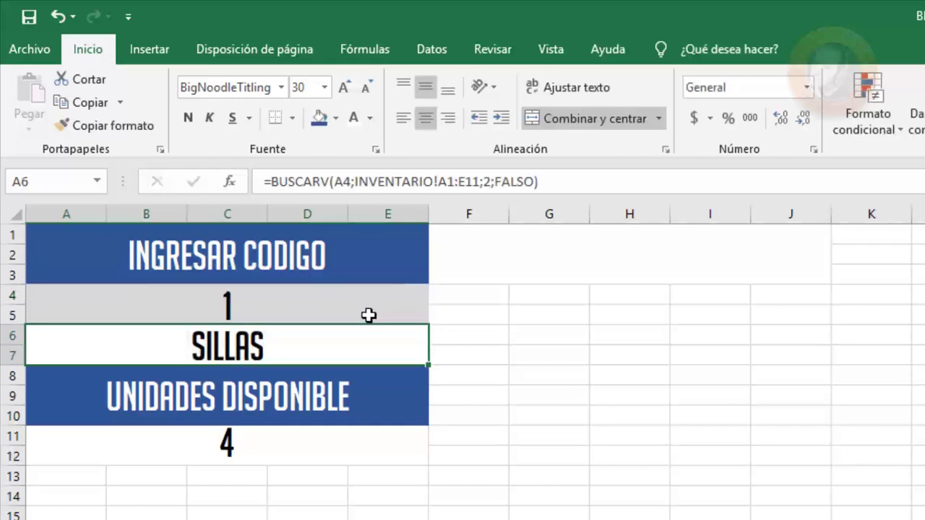
Verify SILLAS's 4 available units against the INVENTARIO sheet, then select A6.
left_click(257, 456)
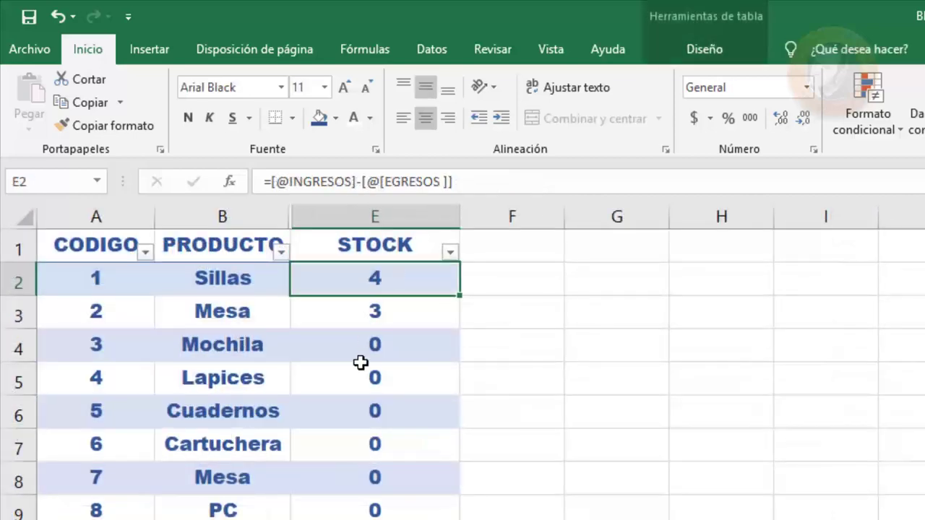
left_click(365, 347)
left_click(371, 291)
key("ctrl+Page_Up")
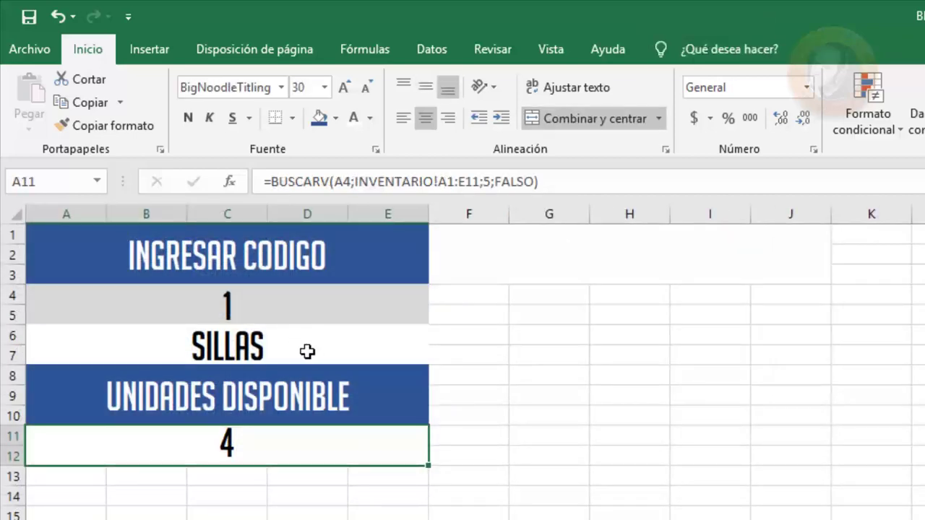
left_click(287, 349)
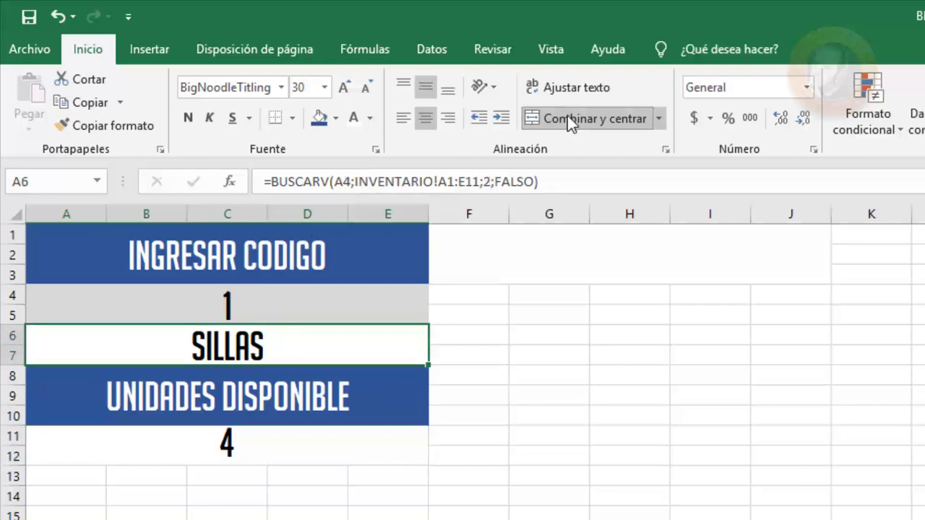
Start A6's formula as =BUSCARV(A4; using the function list.
type("=n")
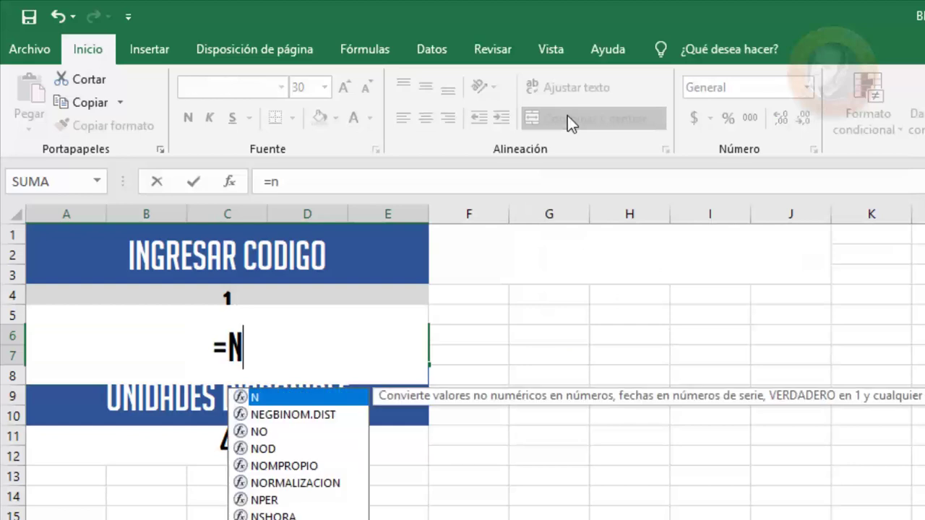
type("isc")
key("BackSpace")
key("BackSpace")
key("BackSpace")
key("BackSpace")
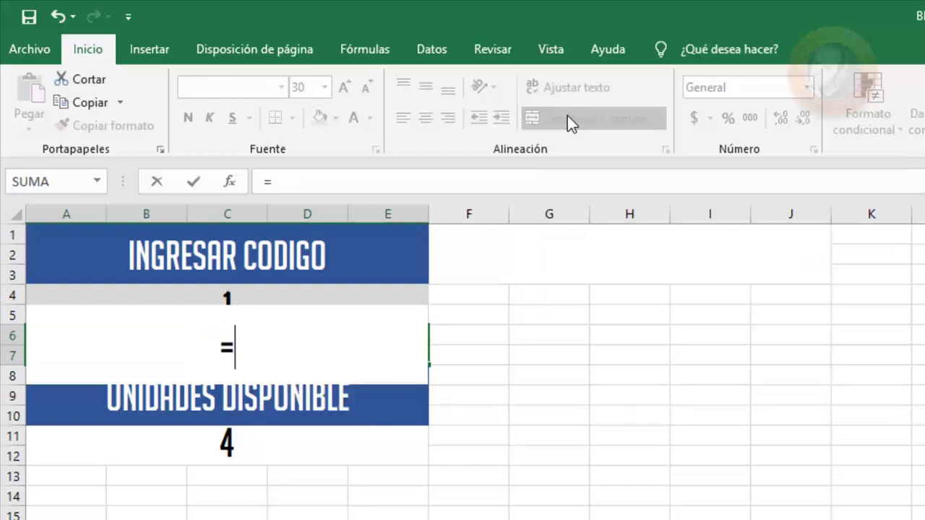
type("busc")
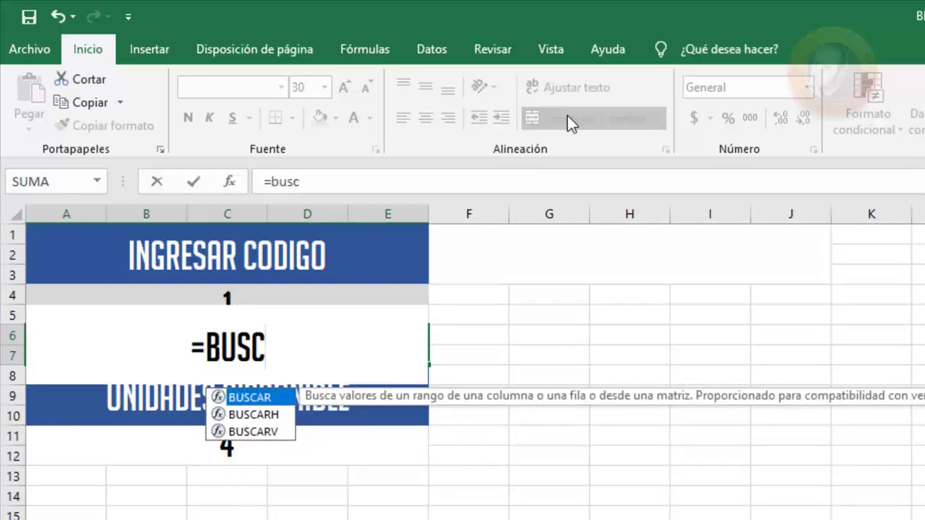
double_click(269, 432)
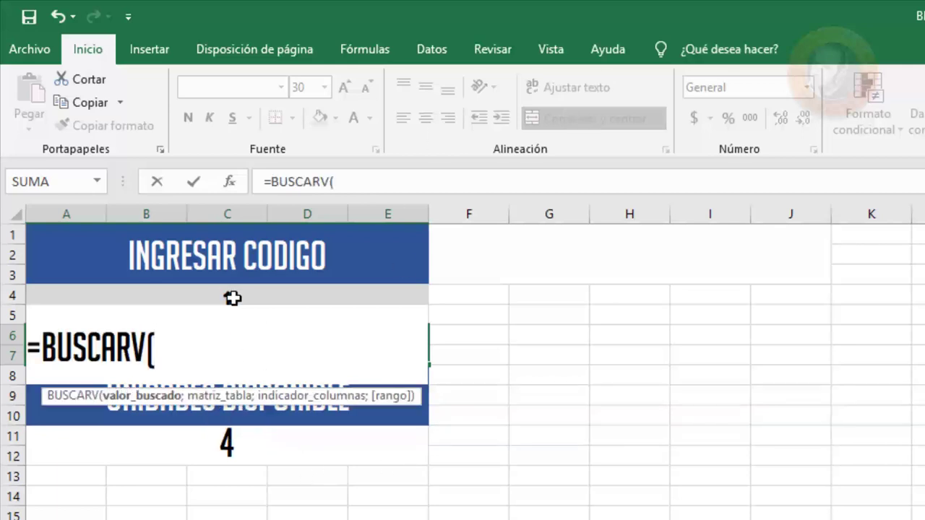
left_click(285, 298)
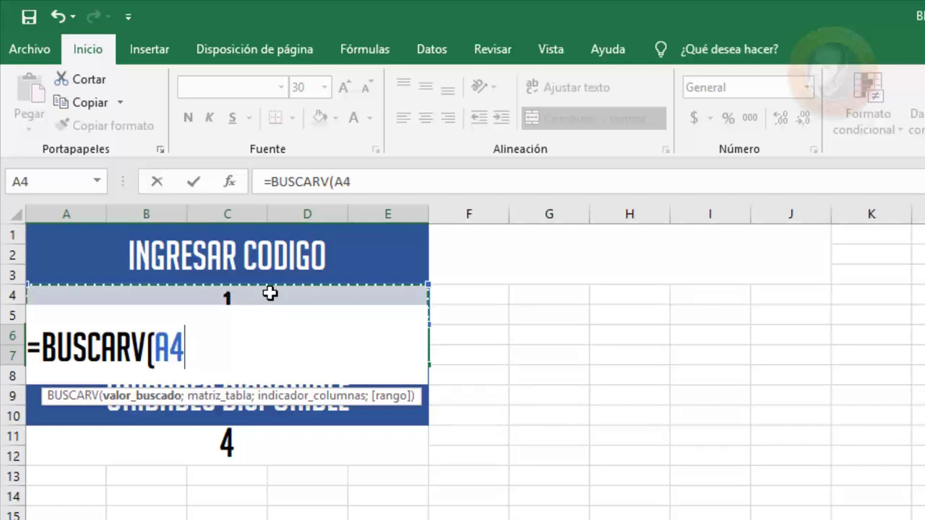
type(";")
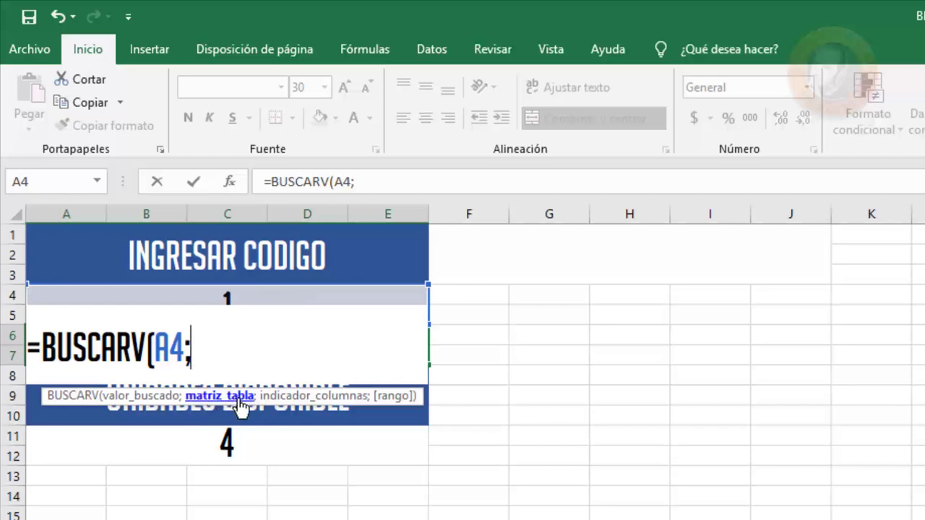
Complete it with INVENTARIO!A:E, column 2 and FALSO exact match, returning SILLAS.
key("ctrl+Page_Down")
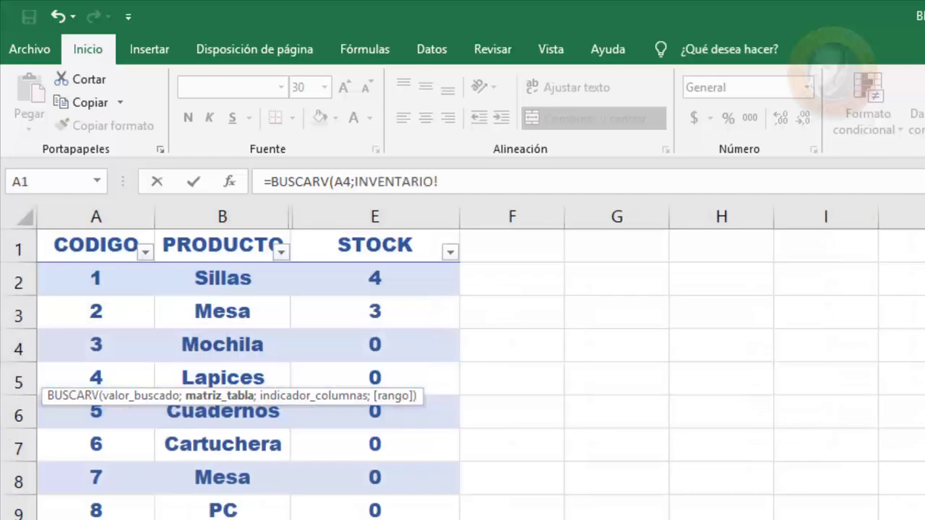
left_click_drag(97, 214, 383, 214)
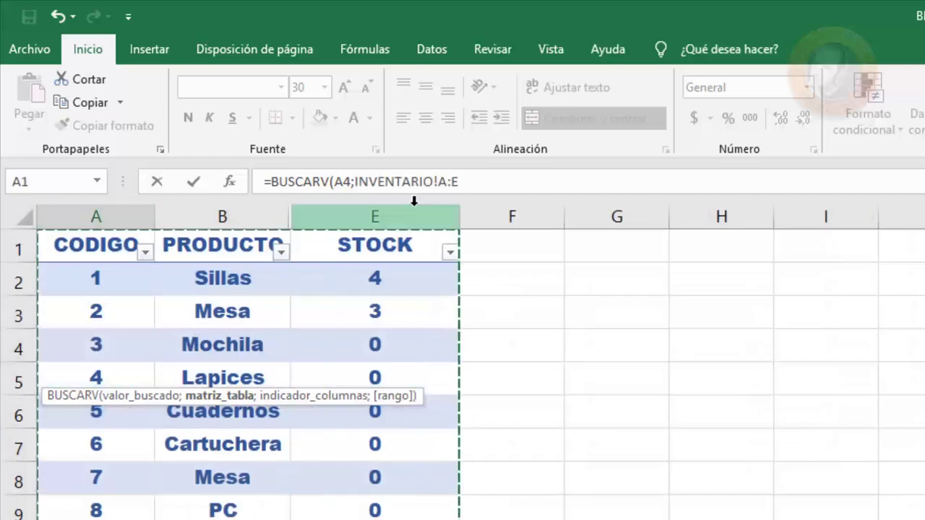
type(";")
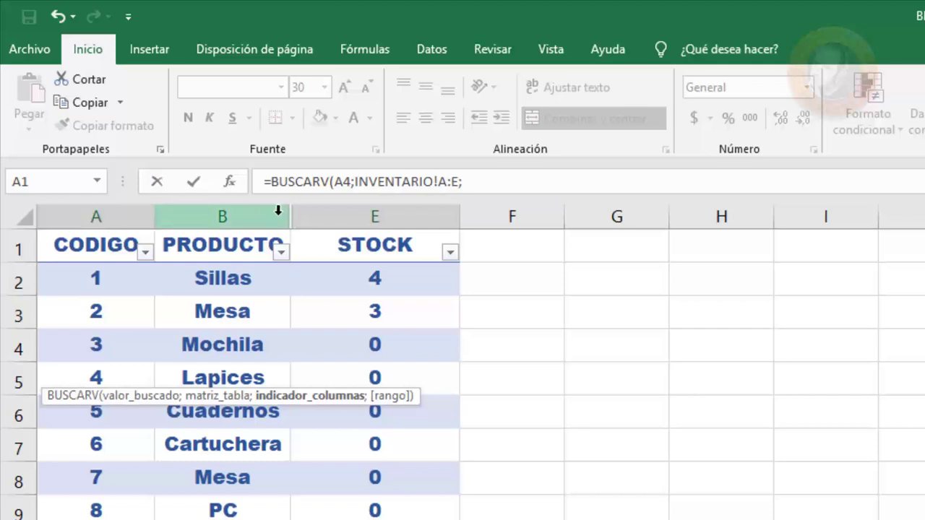
type("2")
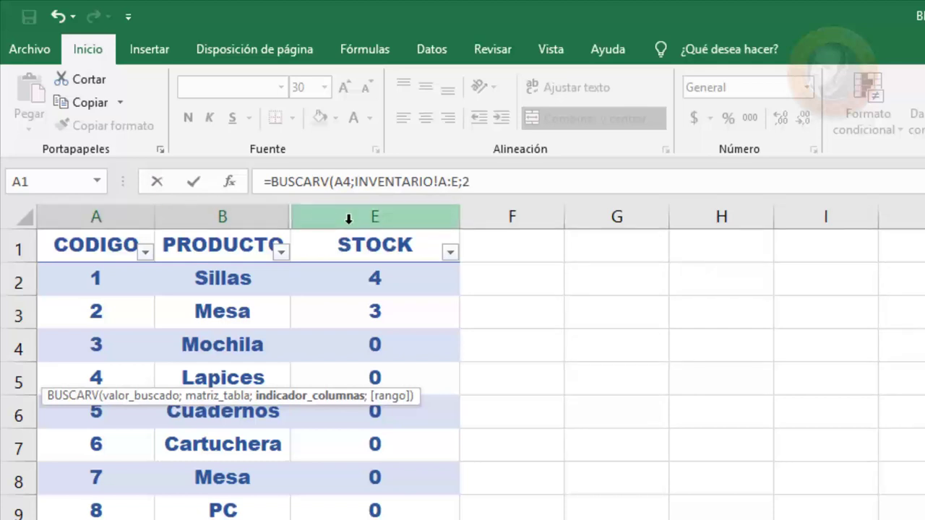
type(";")
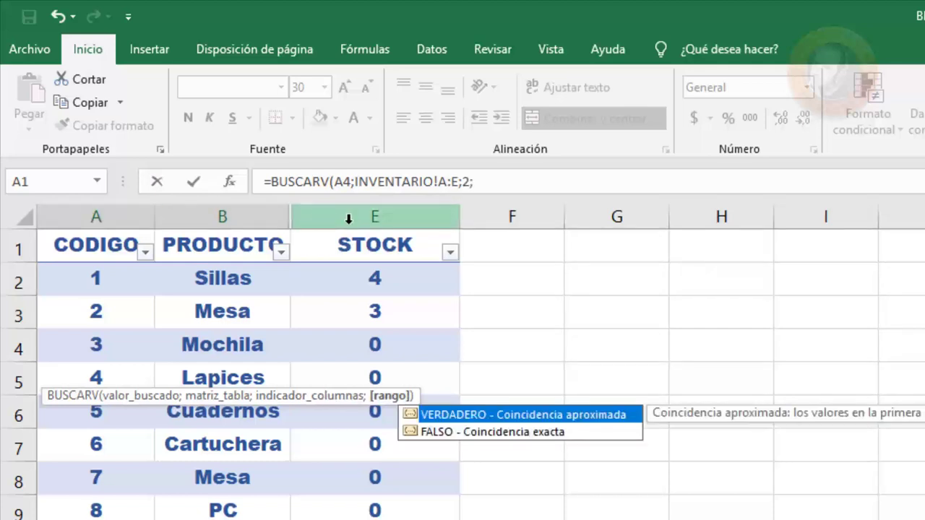
double_click(557, 433)
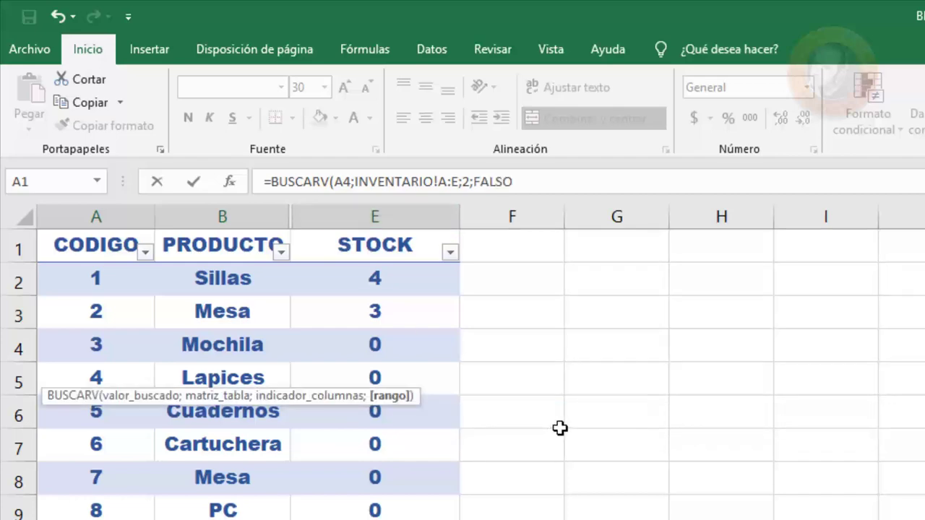
key("Return")
left_click(252, 318)
Enter code 2 in A4 and check MESA's 3 units against INVENTARIO and A11's formula.
left_click(279, 340)
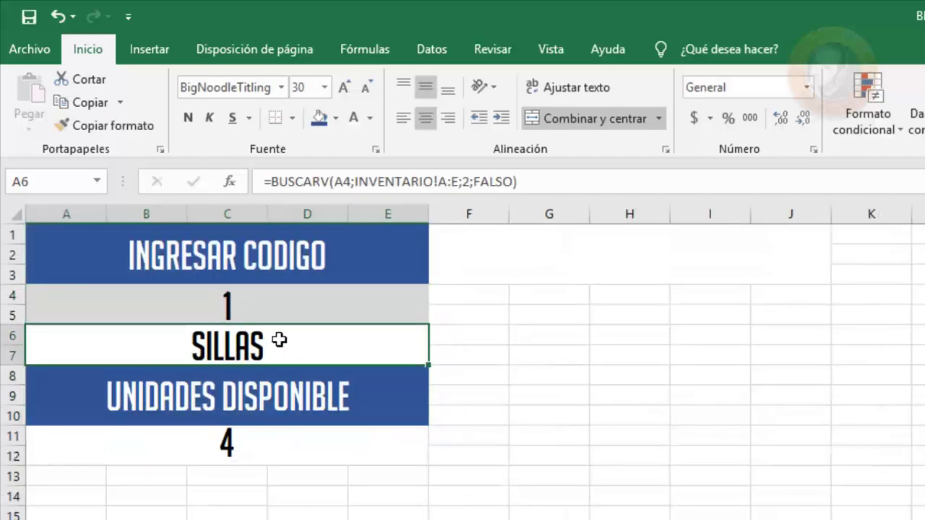
left_click(287, 306)
type("2")
left_click(522, 332)
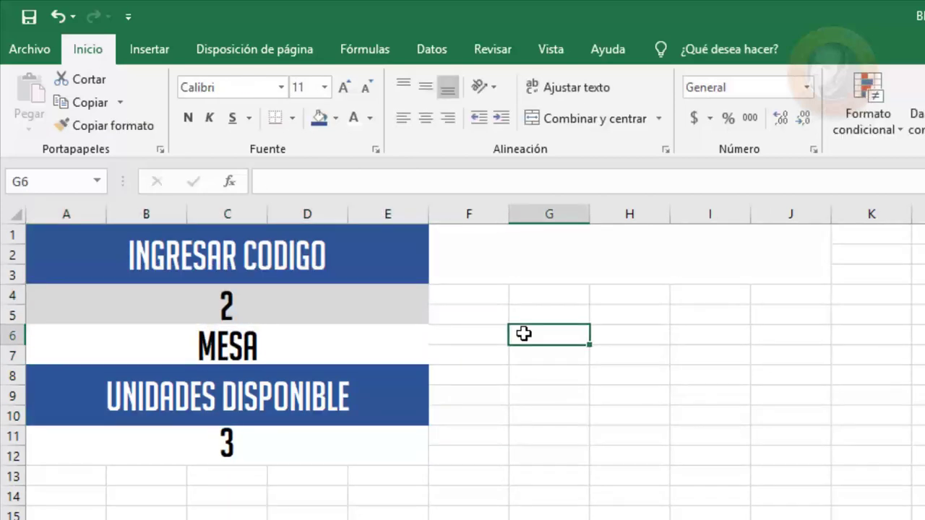
left_click(318, 436)
key("ctrl+Page_Up")
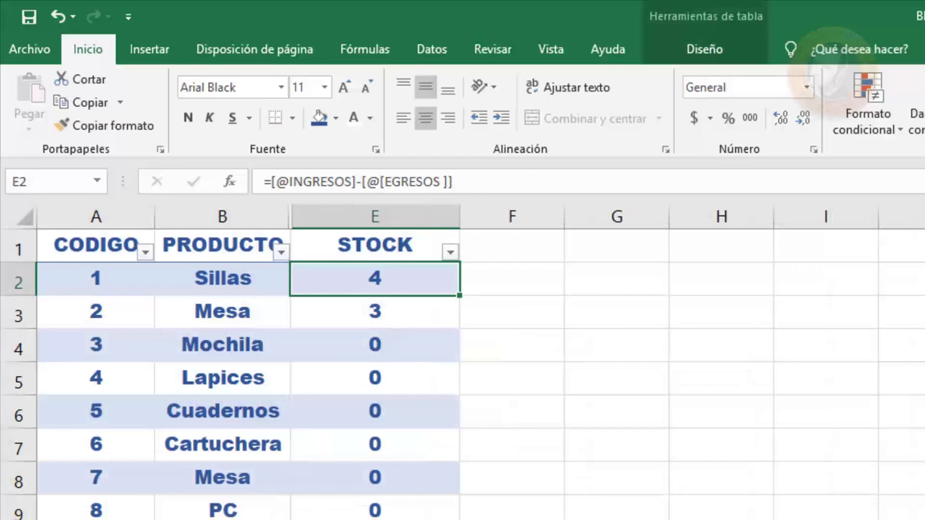
left_click(223, 423)
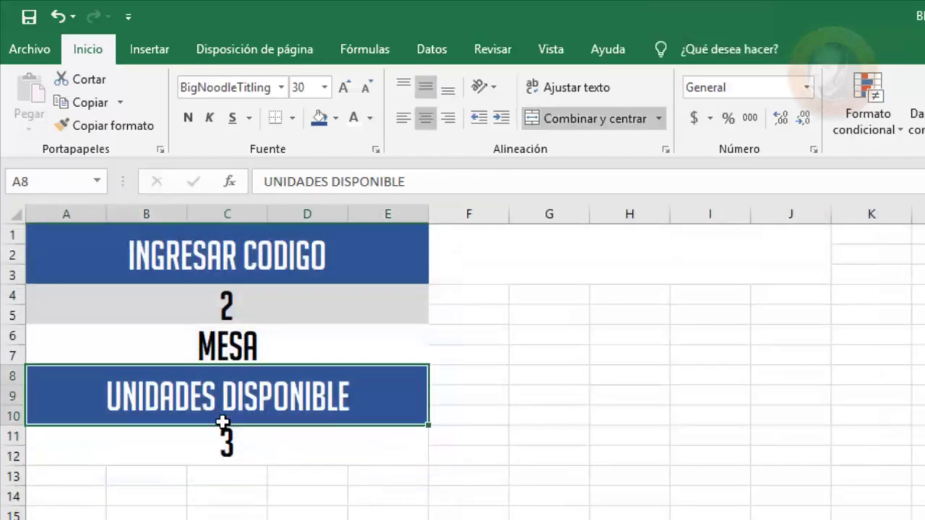
left_click(253, 446)
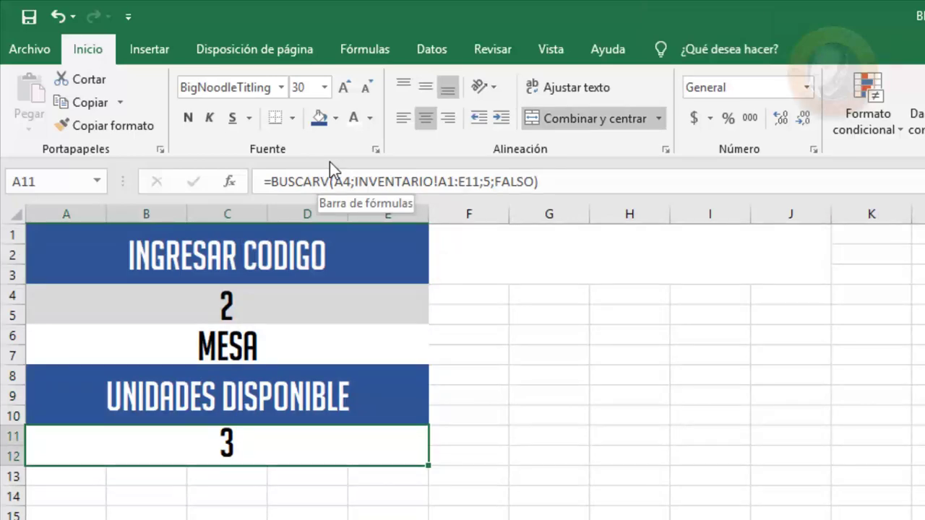
scroll(329, 162, "down", 2)
Copy the product cell's BUSCARV formula text from the formula bar.
left_click(322, 355)
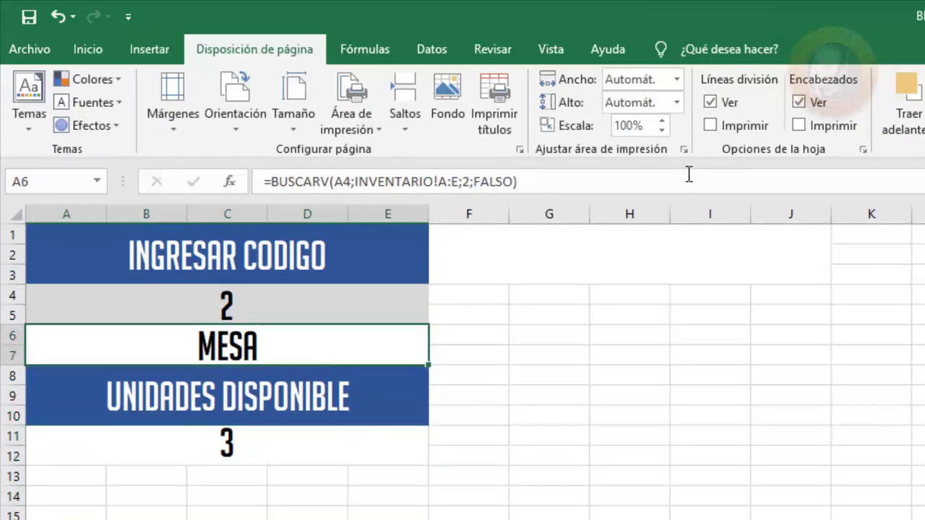
left_click_drag(522, 181, 255, 195)
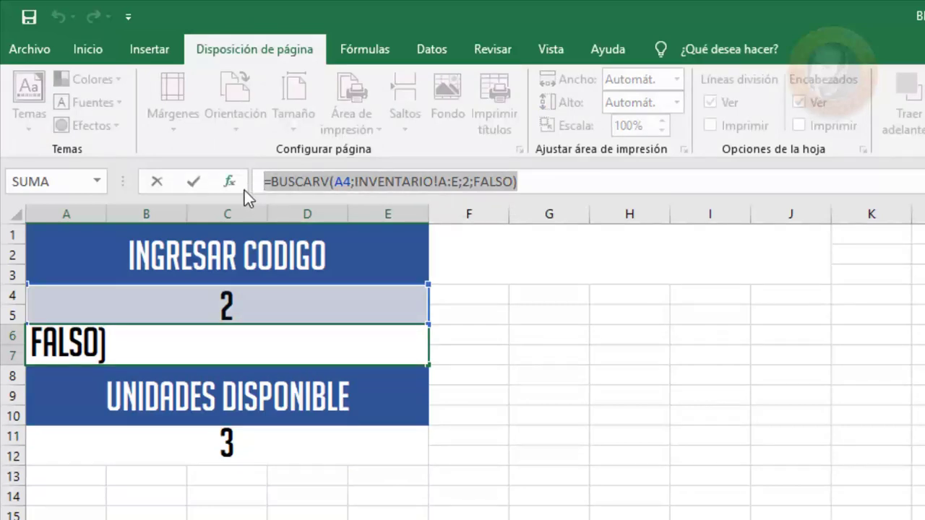
key("Return")
Replace A11's formula with it, changing the column index from 2 to 5.
left_click(355, 454)
left_click_drag(539, 181, 422, 182)
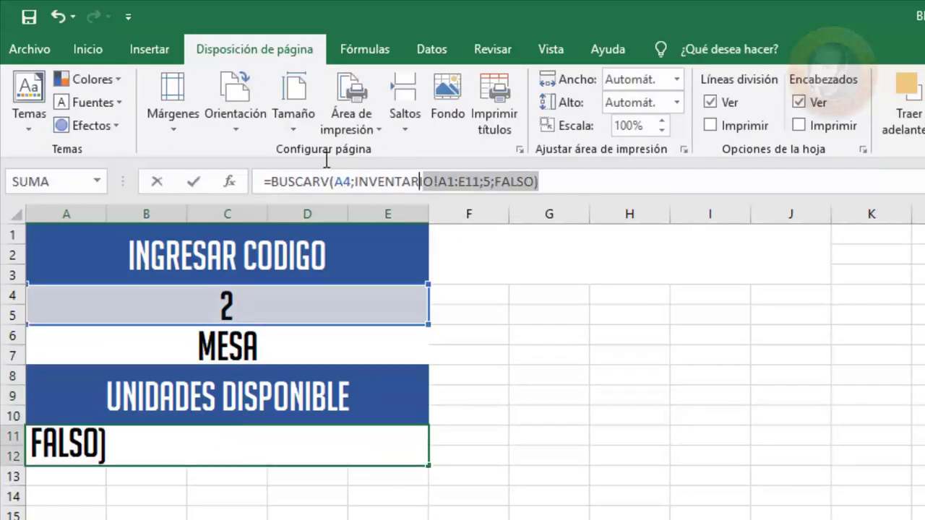
left_click_drag(327, 158, 137, 155)
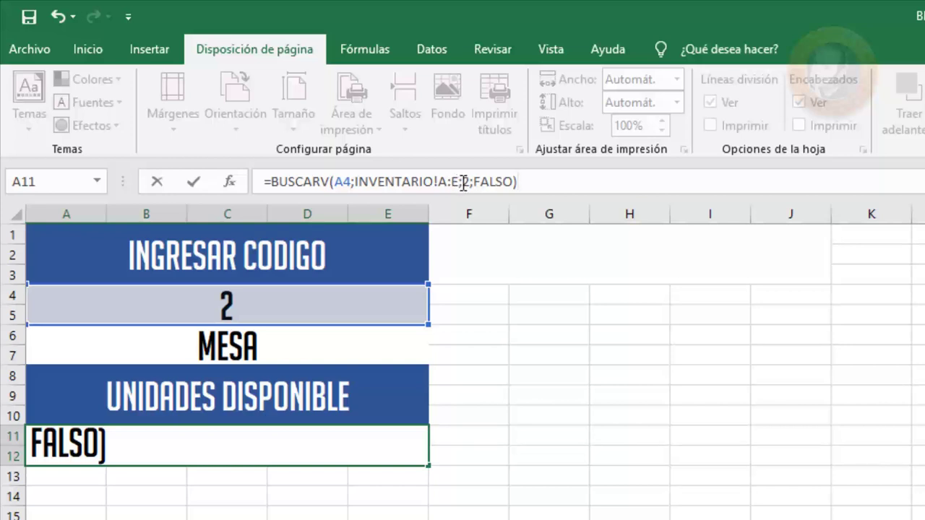
left_click(467, 181)
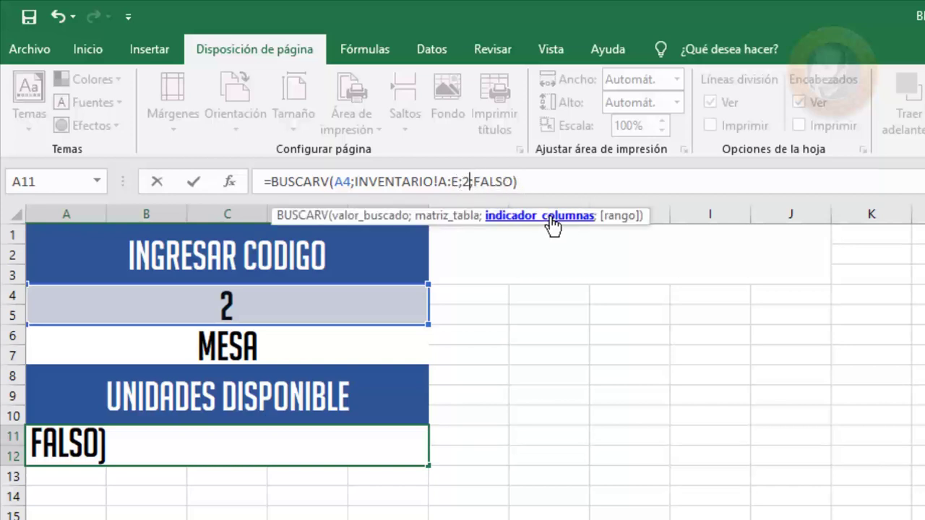
key("BackSpace")
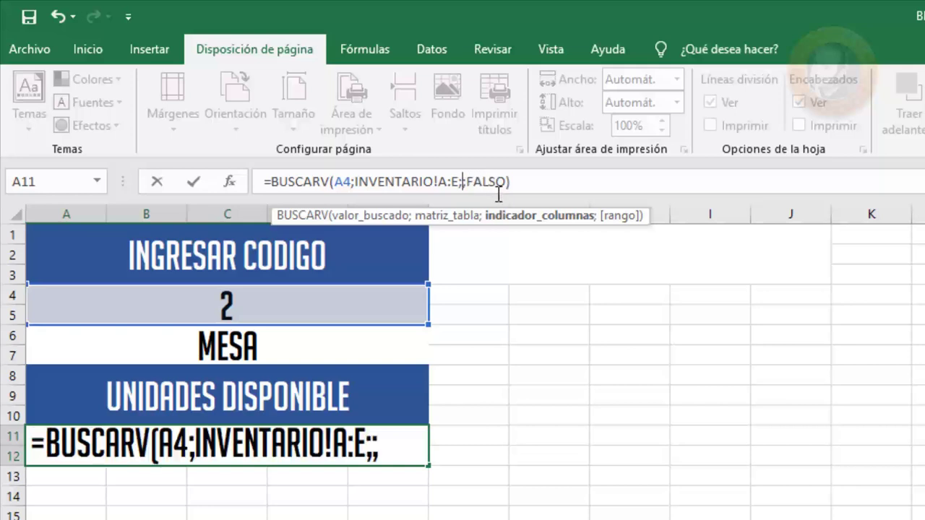
type("5")
key("Return")
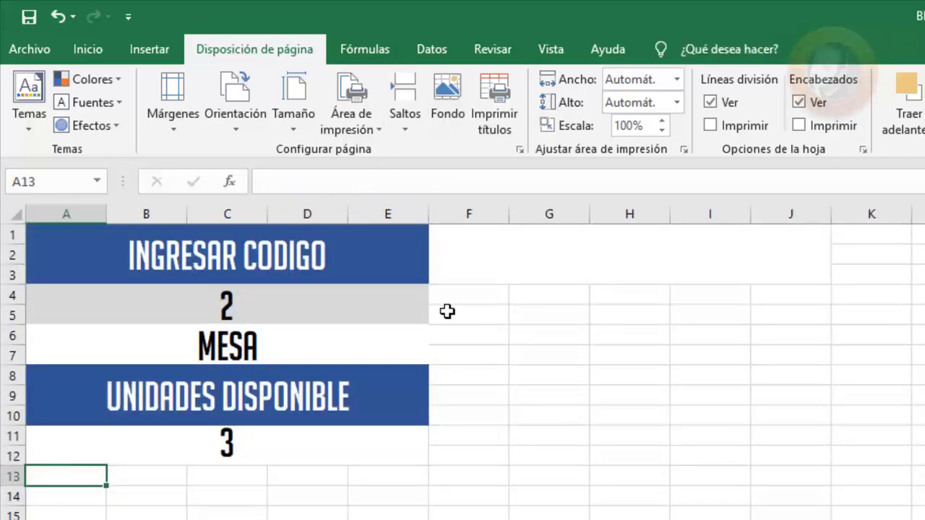
left_click(371, 270)
left_click(407, 314)
left_click(388, 361)
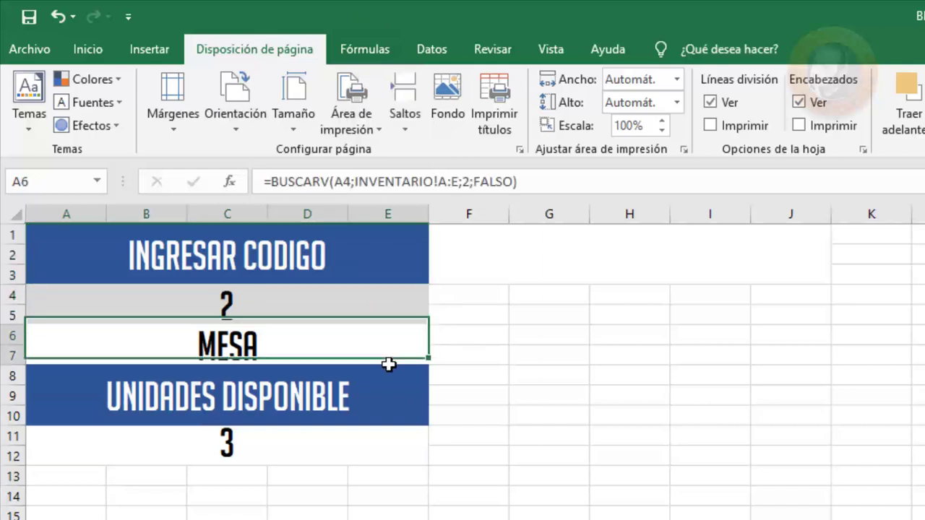
left_click(383, 405)
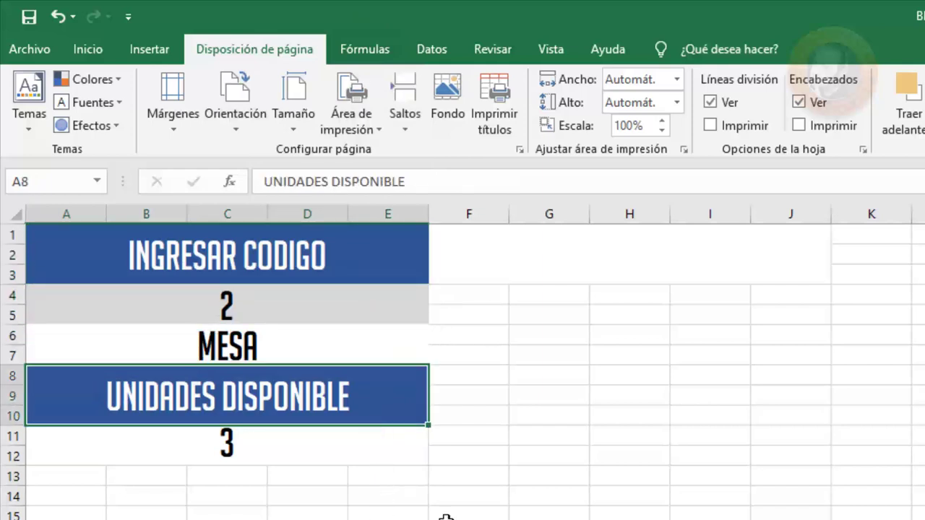
left_click(368, 447)
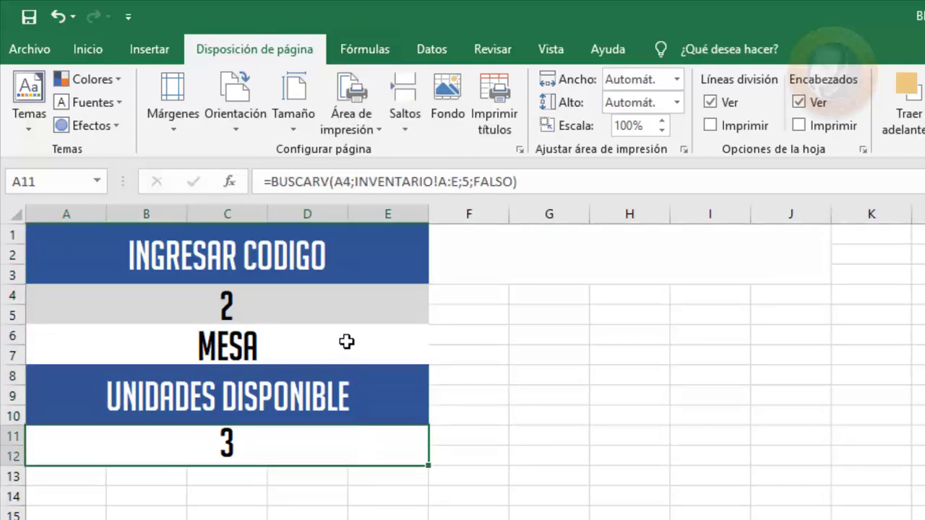